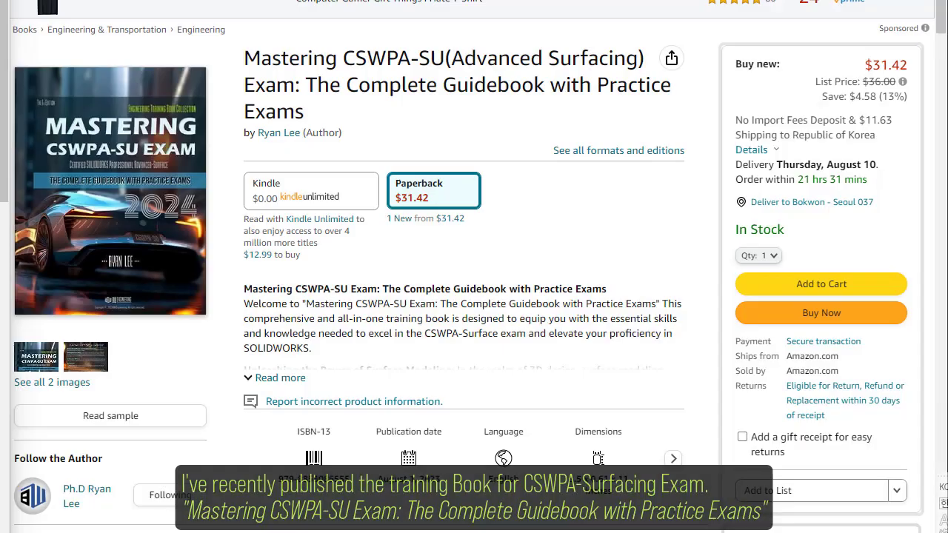
- Expand the guidebook's full description and read down through its chapters and product details
left_click(259, 378)
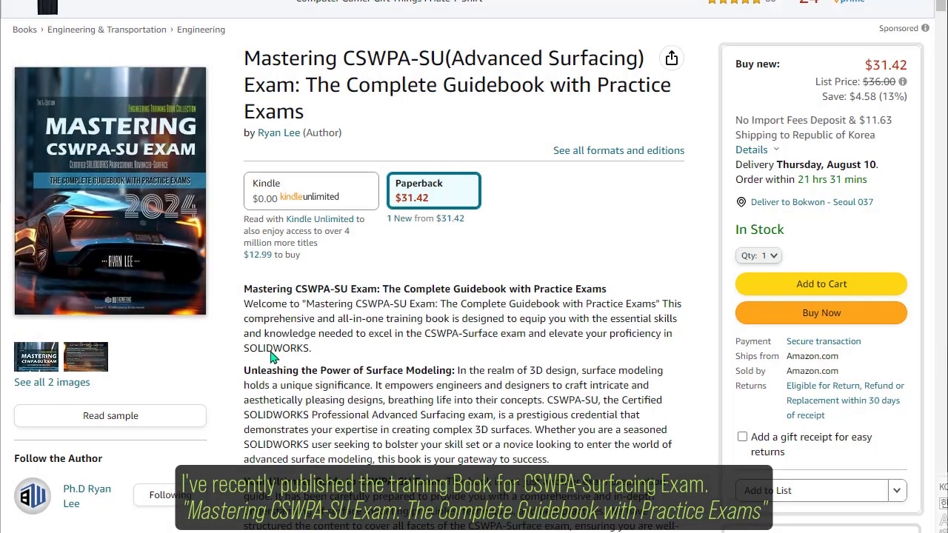
scroll(298, 326, "down", 1)
scroll(298, 327, "down", 1)
scroll(299, 324, "down", 1)
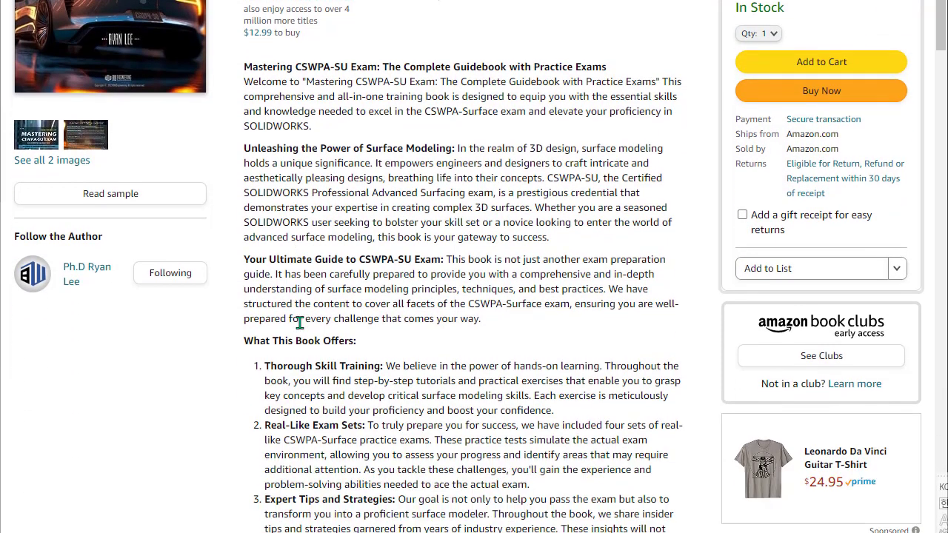
scroll(299, 323, "down", 1)
scroll(300, 323, "down", 1)
scroll(299, 323, "down", 2)
scroll(299, 323, "down", 1)
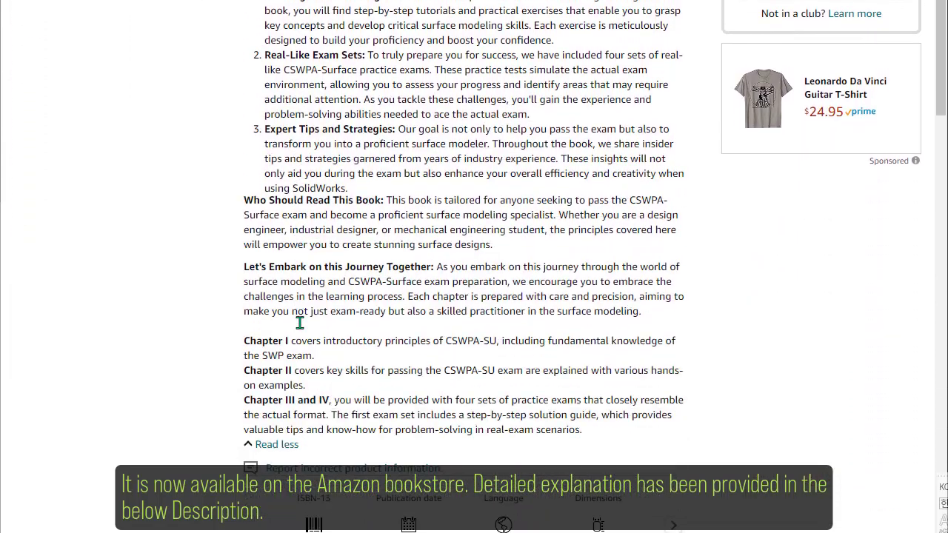
scroll(302, 330, "down", 1)
scroll(300, 329, "down", 1)
scroll(302, 328, "down", 1)
scroll(282, 356, "down", 1)
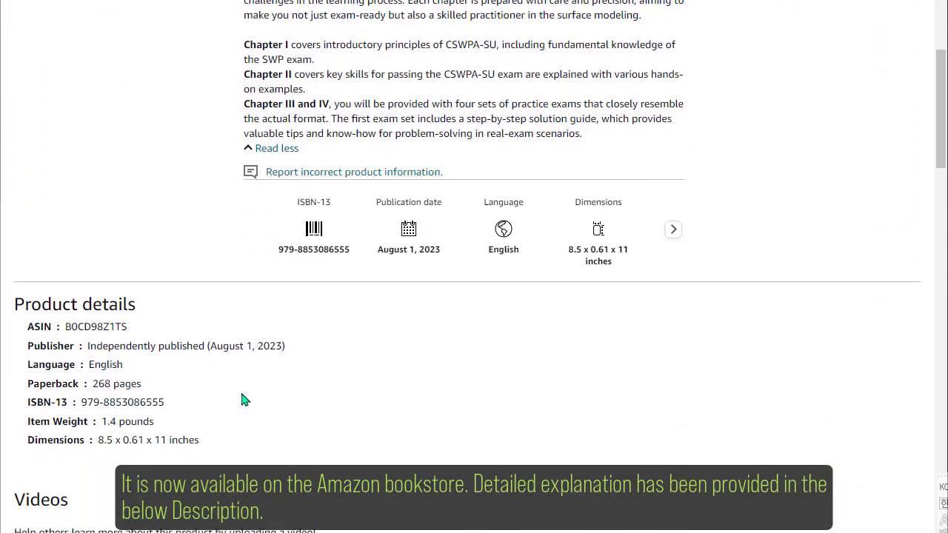
- Return to the top of the listing and switch to the book's Kindle edition
scroll(214, 418, "up", 2)
scroll(214, 419, "up", 5)
scroll(277, 417, "up", 5)
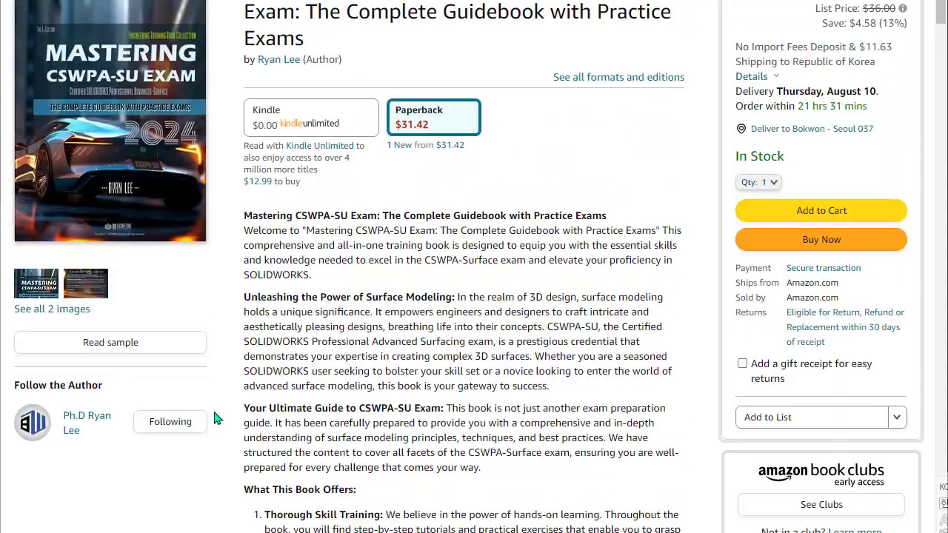
scroll(348, 250, "up", 2)
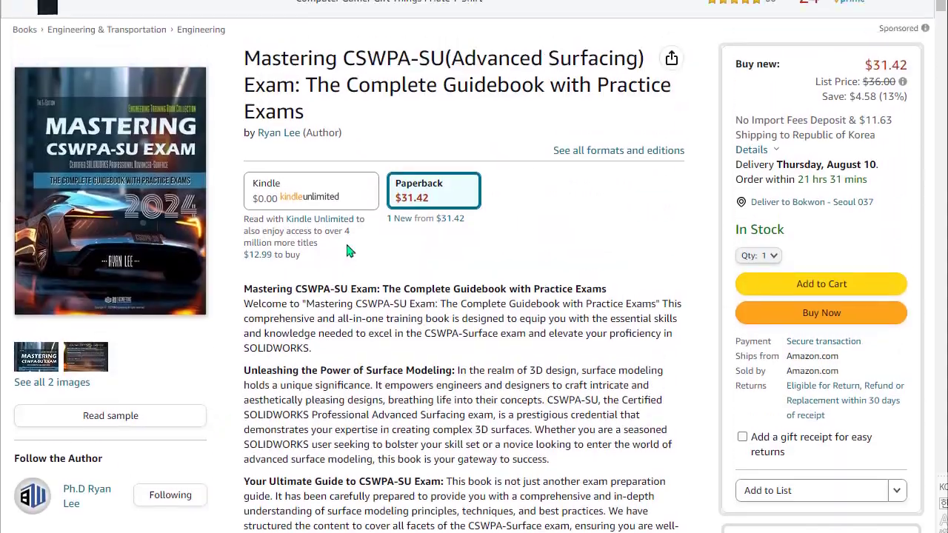
left_click(317, 208)
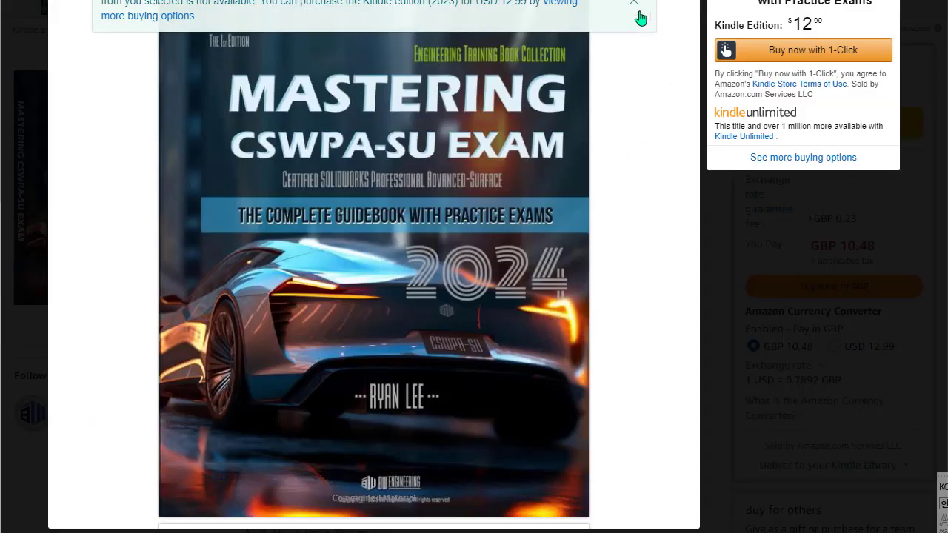
- Dismiss the format-unavailable notice and browse the Kindle preview's cover and contents pages
left_click(635, 7)
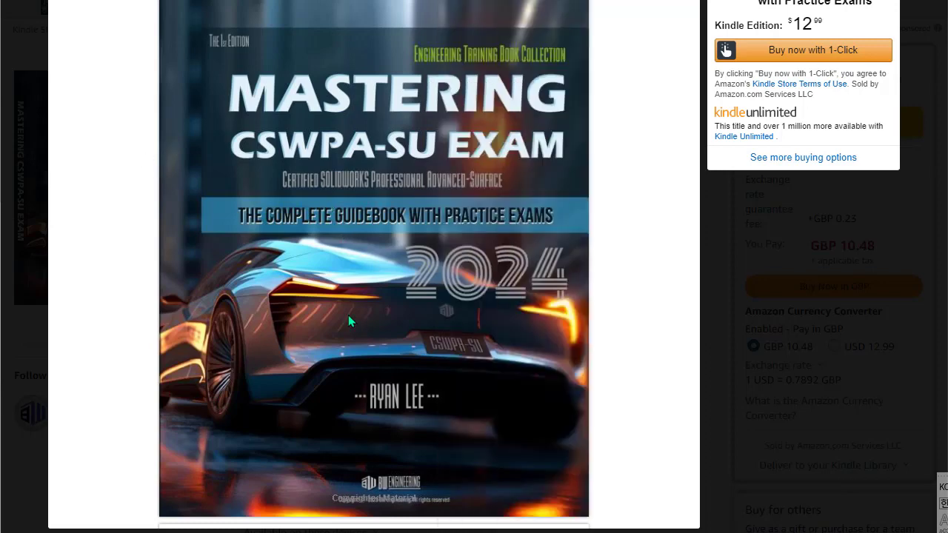
scroll(348, 315, "down", 2)
scroll(349, 320, "down", 4)
scroll(349, 320, "down", 5)
scroll(349, 320, "down", 3)
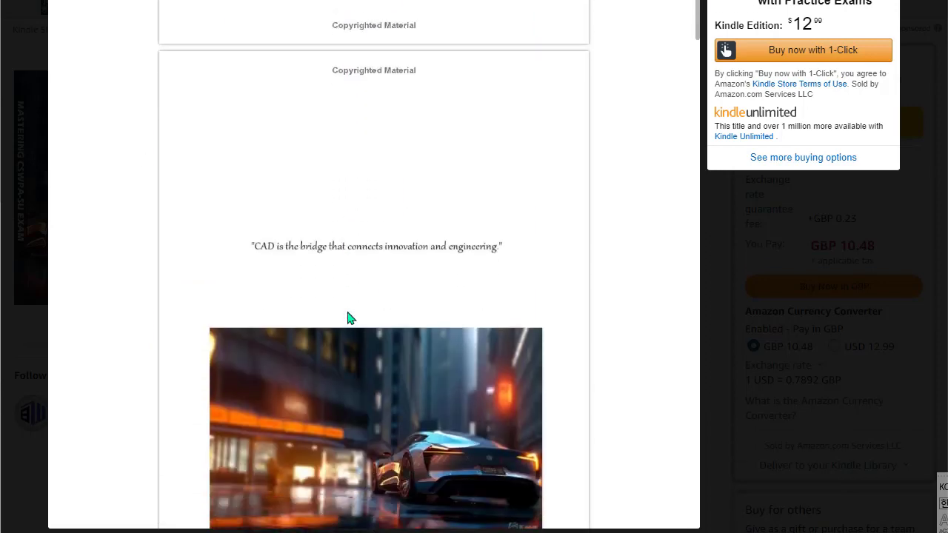
scroll(349, 318, "down", 4)
scroll(350, 317, "down", 8)
scroll(349, 316, "down", 4)
scroll(349, 317, "down", 5)
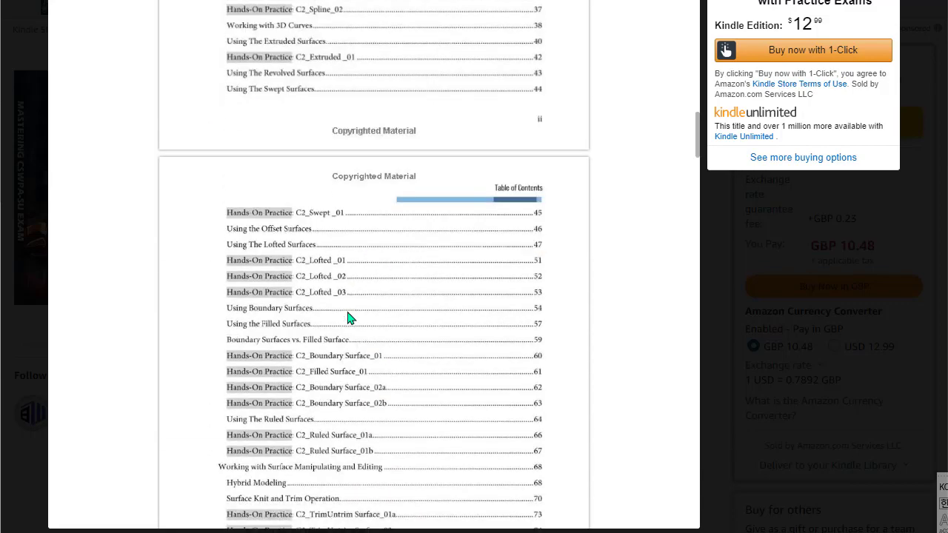
scroll(349, 317, "down", 10)
scroll(349, 317, "down", 2)
scroll(349, 317, "down", 5)
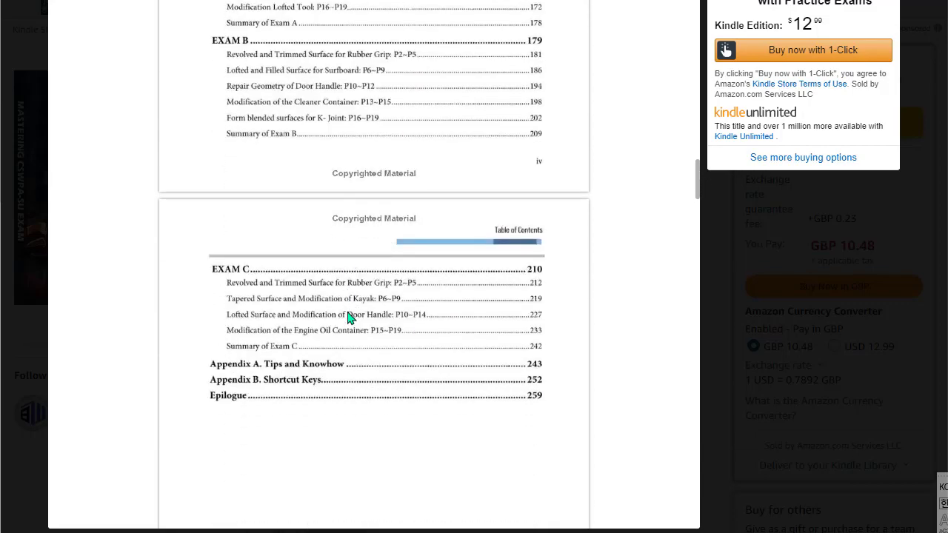
scroll(349, 318, "down", 4)
scroll(350, 319, "up", 5)
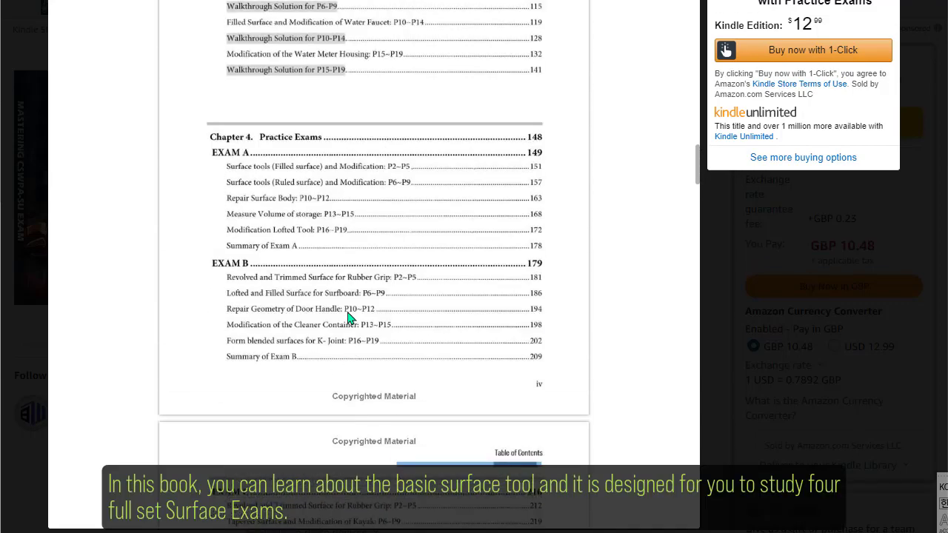
scroll(351, 318, "up", 4)
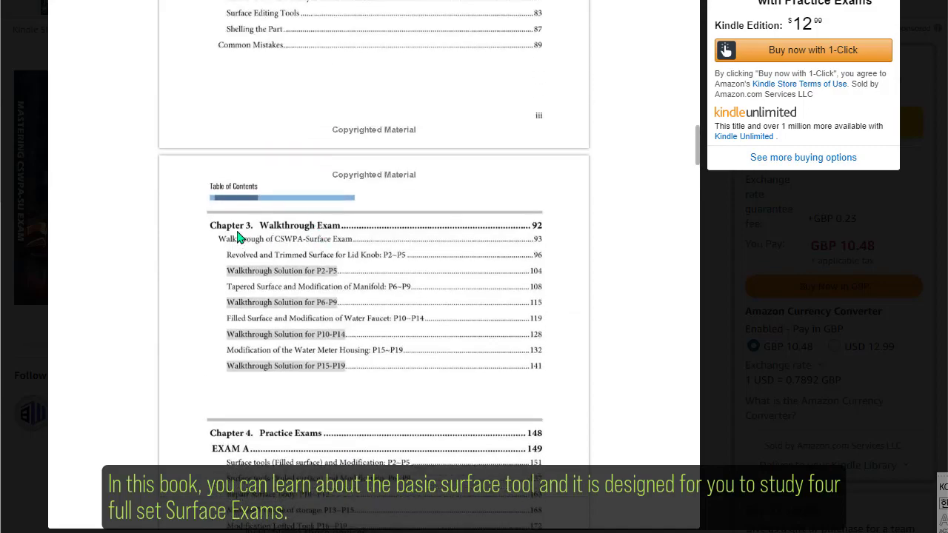
- Read on through the preview to Chapter 1, then close the preview
scroll(257, 238, "down", 5)
scroll(256, 238, "down", 5)
scroll(258, 238, "down", 6)
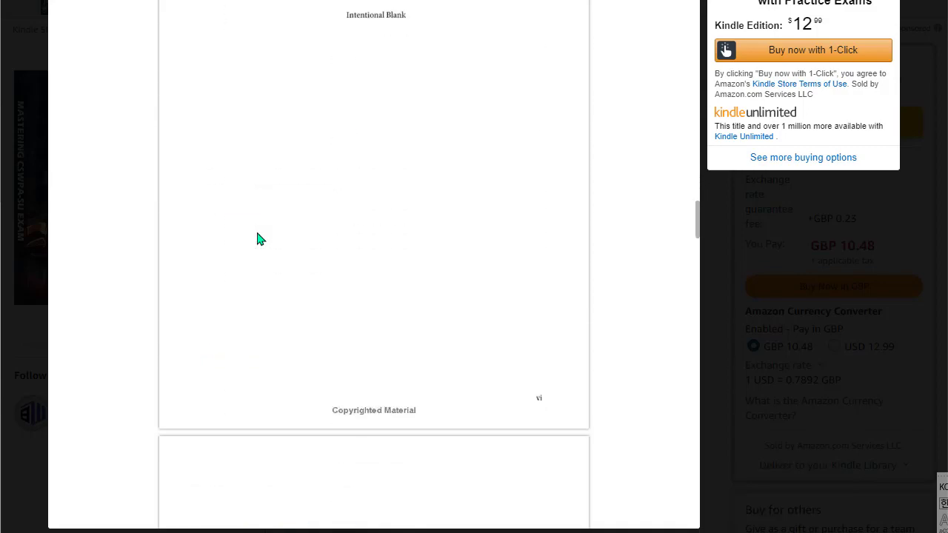
scroll(258, 239, "down", 8)
scroll(257, 239, "down", 3)
scroll(257, 238, "down", 8)
scroll(258, 239, "down", 4)
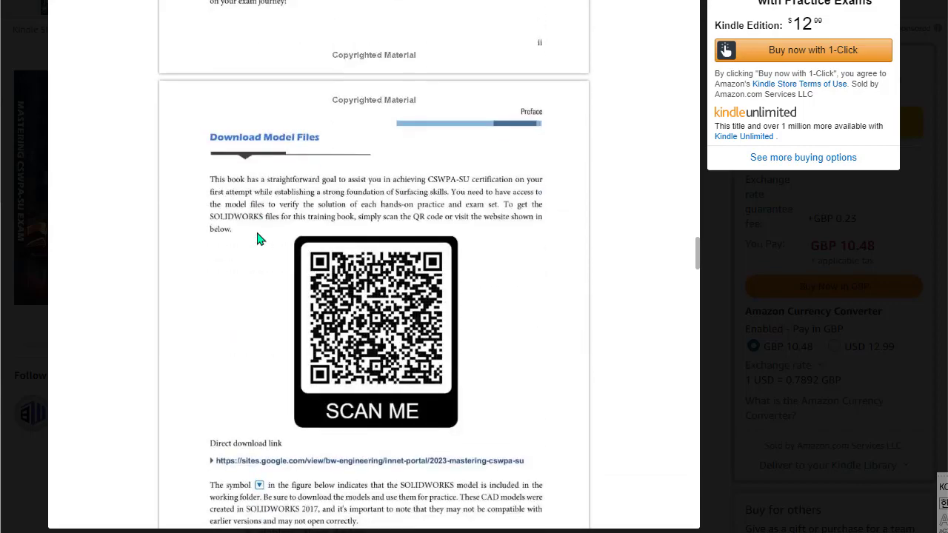
scroll(257, 239, "down", 8)
scroll(258, 239, "down", 8)
scroll(258, 239, "down", 4)
scroll(257, 238, "down", 10)
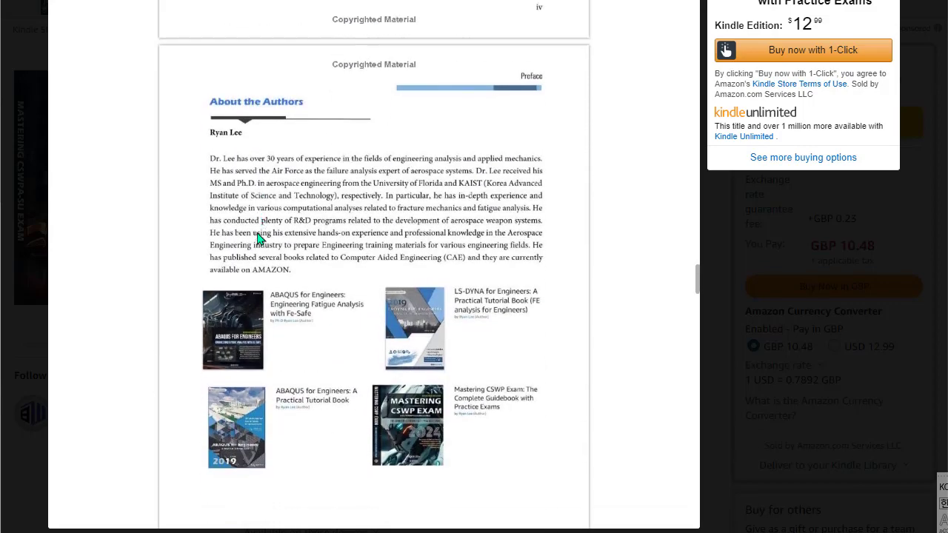
scroll(258, 238, "down", 8)
scroll(258, 239, "down", 5)
scroll(258, 238, "down", 8)
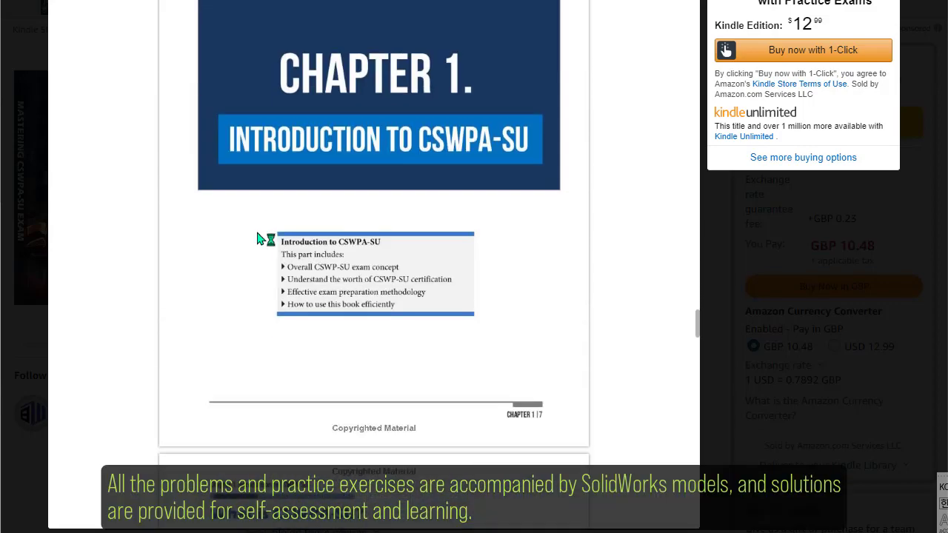
scroll(258, 238, "down", 8)
scroll(257, 238, "down", 8)
scroll(257, 238, "down", 10)
scroll(258, 239, "up", 4)
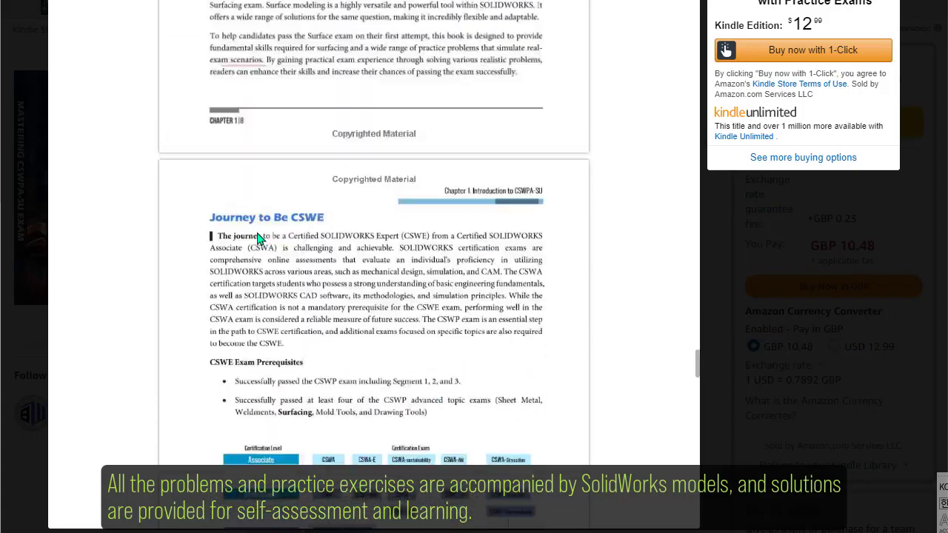
scroll(258, 236, "up", 8)
scroll(258, 236, "down", 10)
scroll(258, 237, "down", 8)
scroll(258, 236, "down", 7)
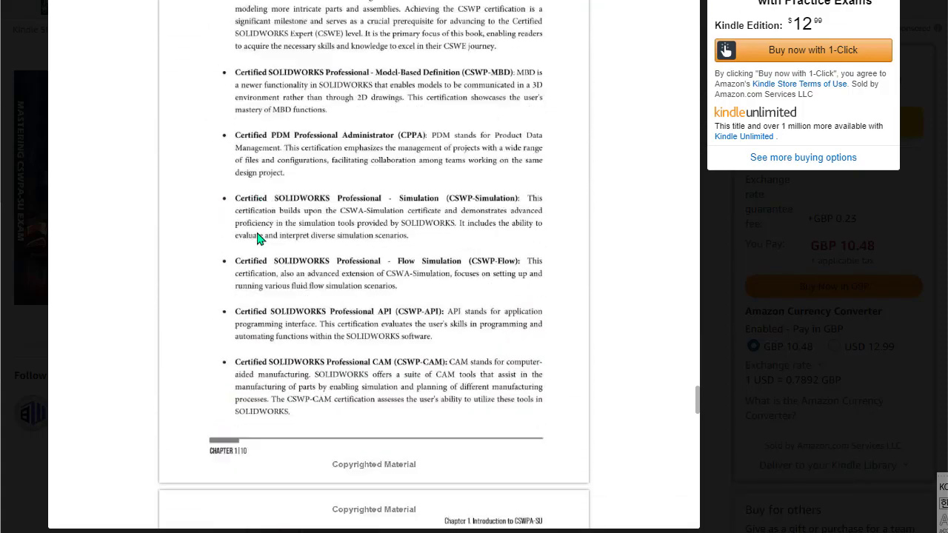
scroll(258, 237, "down", 8)
scroll(258, 237, "down", 7)
scroll(259, 237, "down", 2)
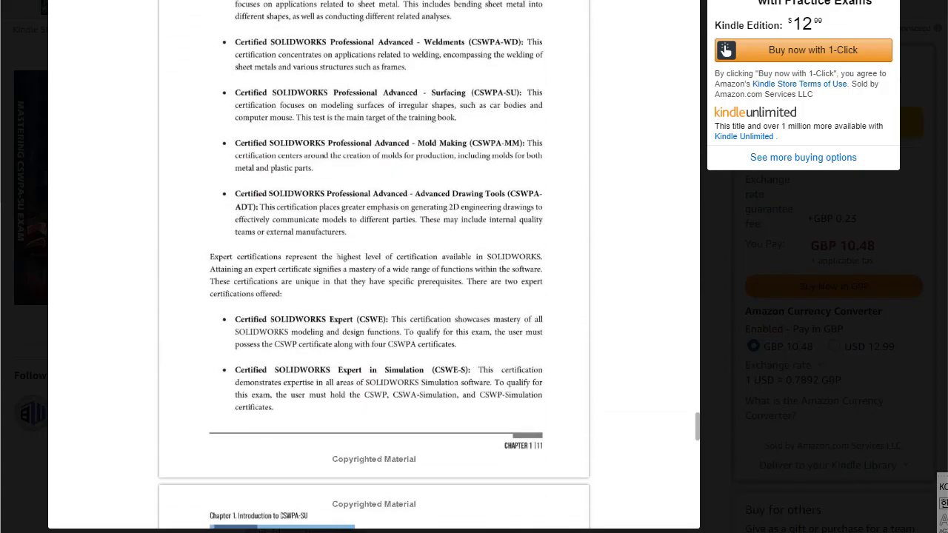
key("Escape")
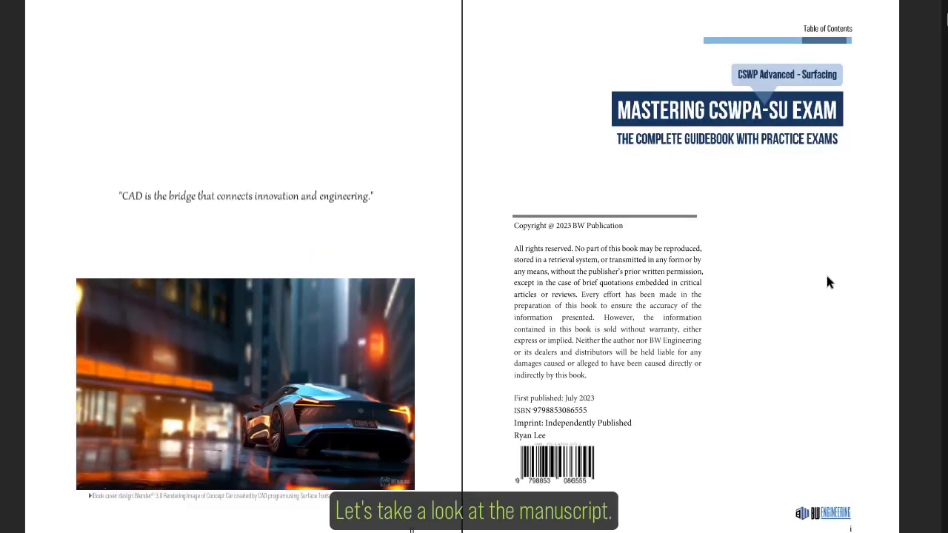
- Jump to the Chapter 3 Walkthrough Exam pages in the PDF
scroll(828, 281, "down", 3)
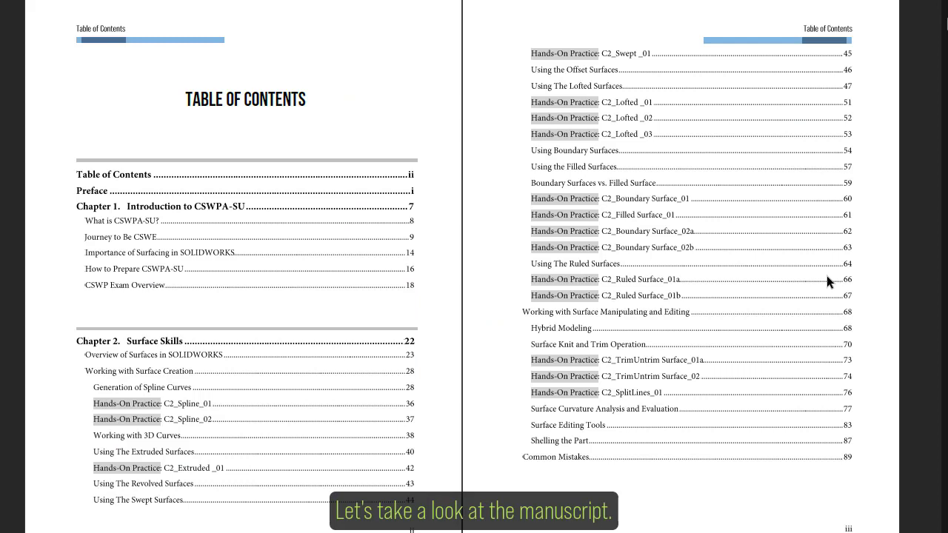
scroll(828, 282, "down", 3)
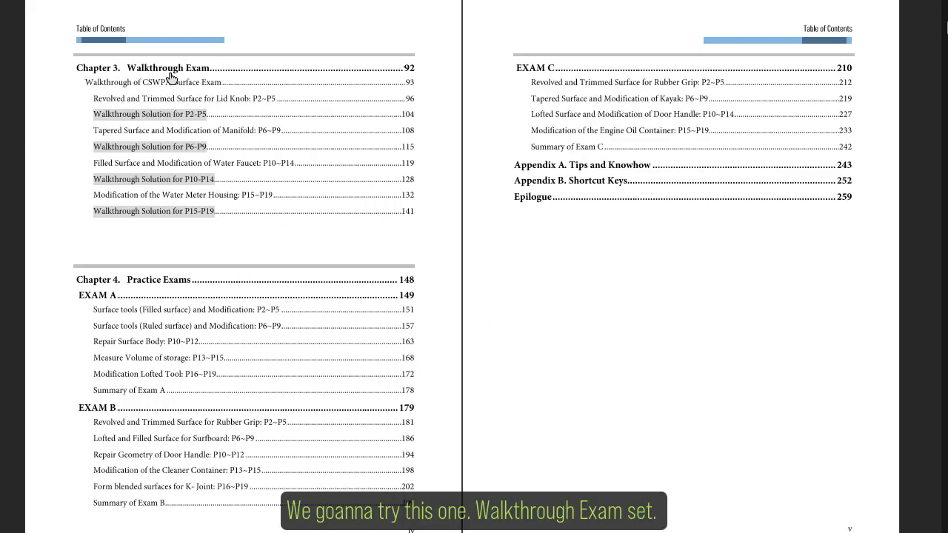
left_click(170, 78)
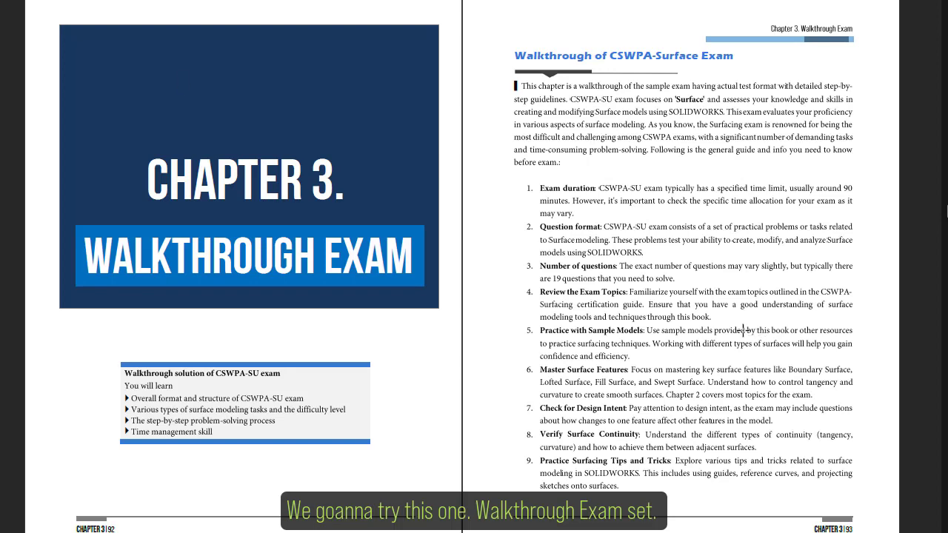
scroll(742, 330, "down", 3)
scroll(742, 330, "down", 3)
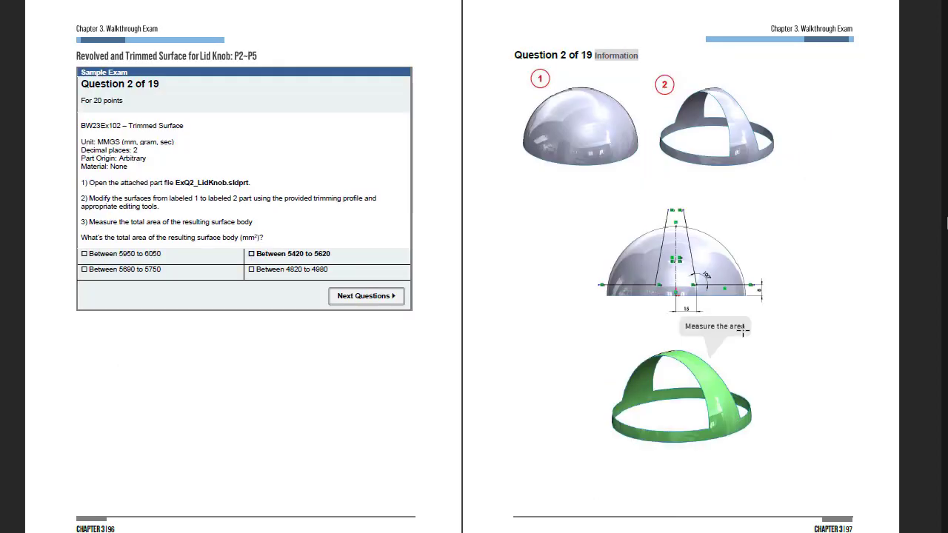
scroll(743, 330, "down", 3)
scroll(743, 330, "down", 3)
scroll(742, 330, "down", 3)
scroll(743, 330, "down", 3)
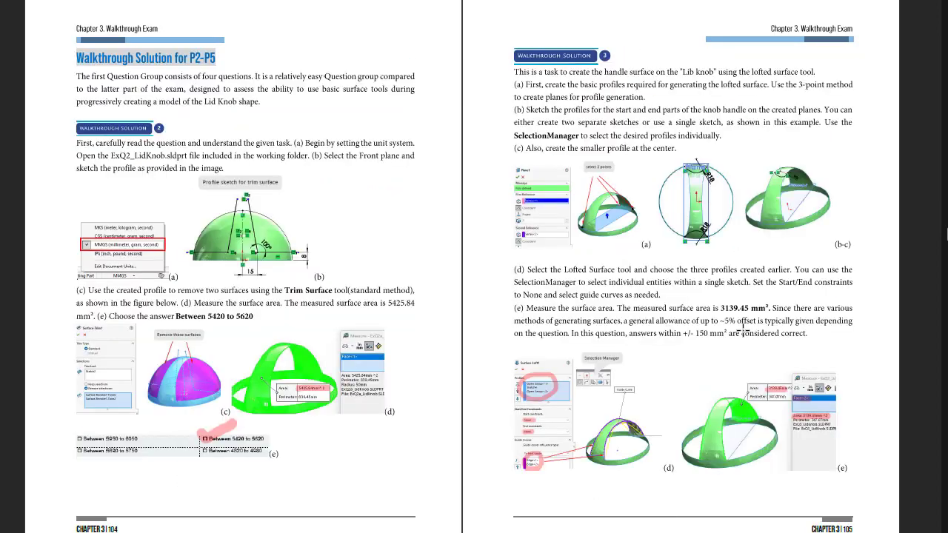
scroll(743, 331, "down", 3)
scroll(742, 330, "down", 3)
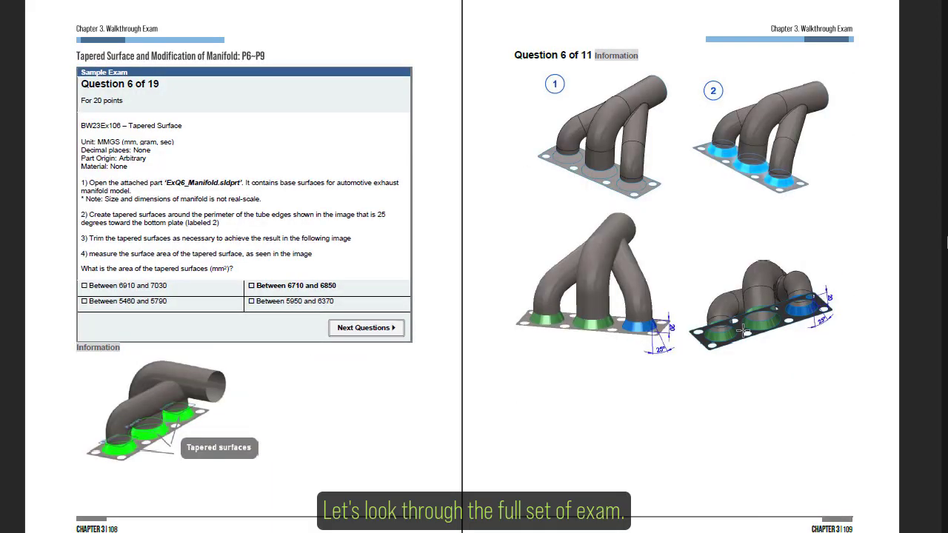
- Page through the exam questions toward the Question 18 of 19 spread on pages 138–139
scroll(742, 331, "down", 3)
scroll(743, 330, "down", 3)
scroll(743, 330, "down", 3)
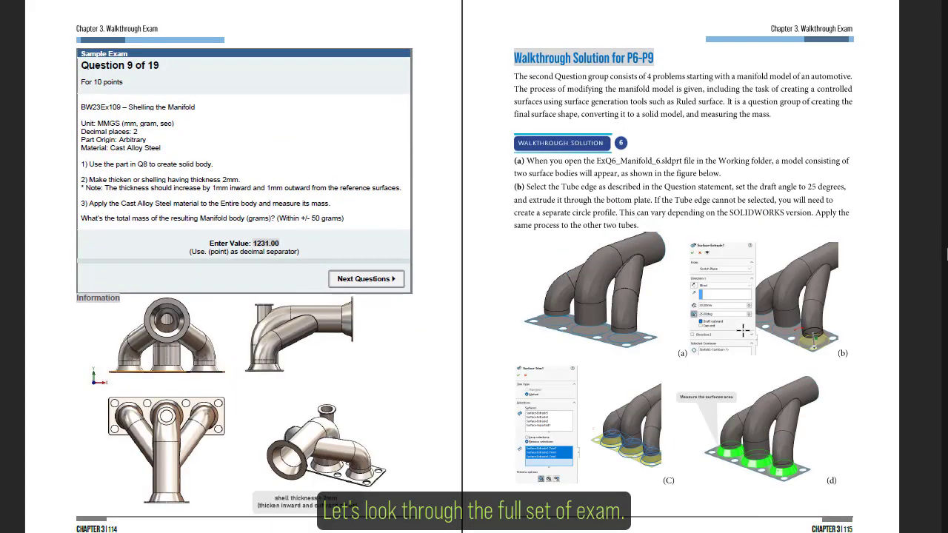
scroll(743, 330, "down", 3)
scroll(742, 330, "down", 3)
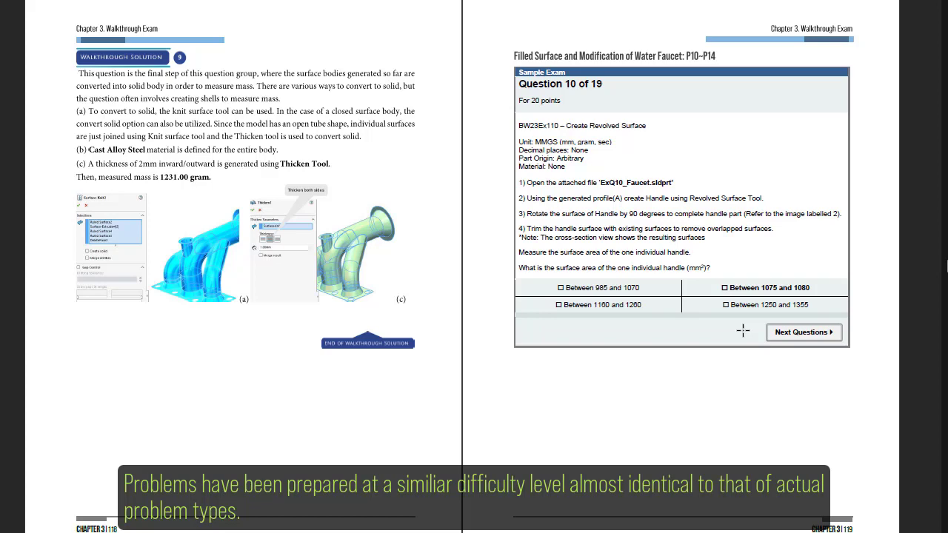
scroll(743, 330, "down", 3)
scroll(743, 330, "down", 3)
scroll(742, 330, "down", 3)
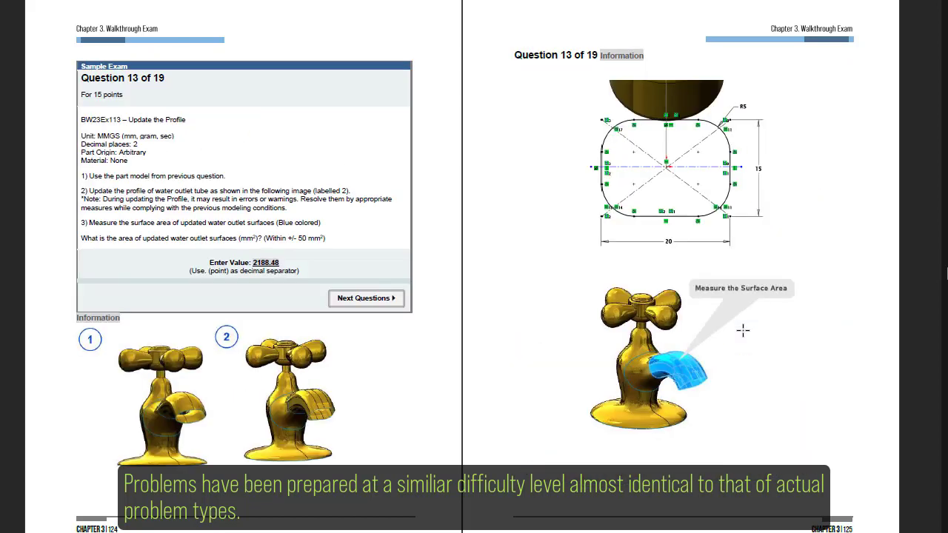
scroll(743, 330, "down", 3)
scroll(742, 330, "down", 3)
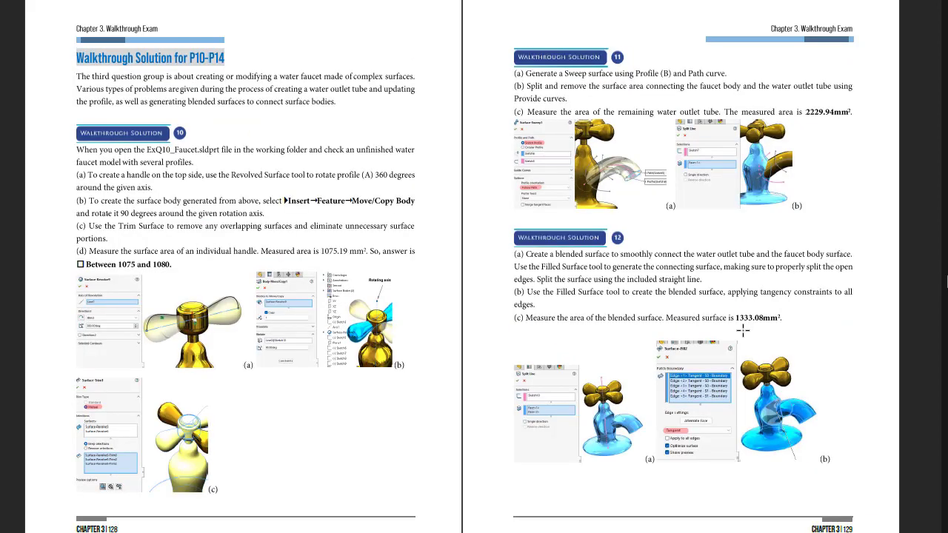
scroll(742, 330, "down", 3)
scroll(743, 330, "down", 3)
scroll(742, 330, "down", 3)
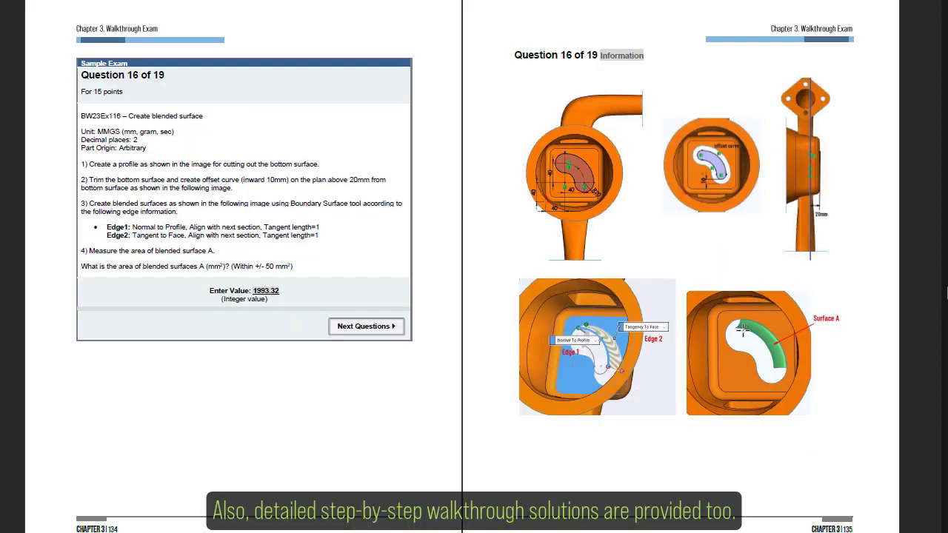
scroll(742, 330, "down", 3)
scroll(743, 330, "down", 3)
scroll(743, 331, "down", 3)
scroll(742, 330, "down", 3)
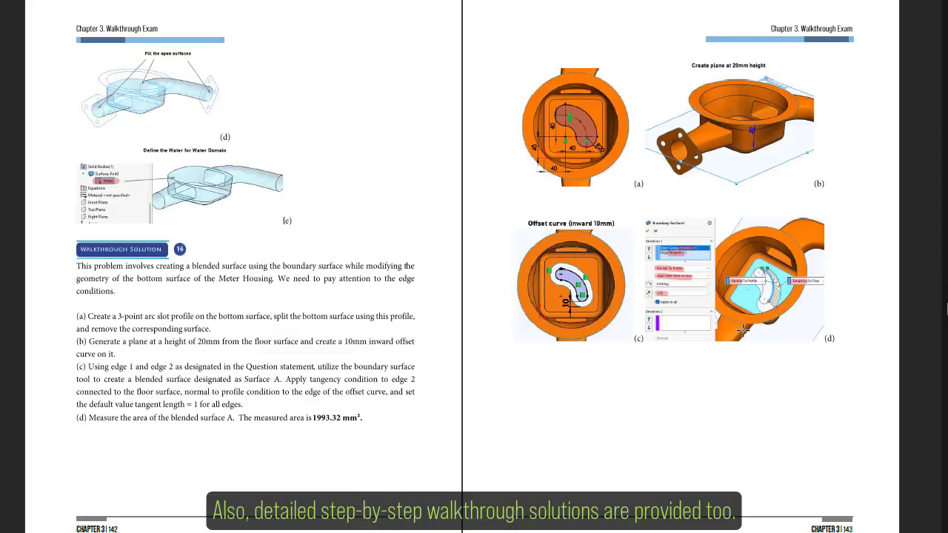
scroll(742, 330, "down", 3)
scroll(742, 330, "down", 3)
scroll(742, 330, "down", 3)
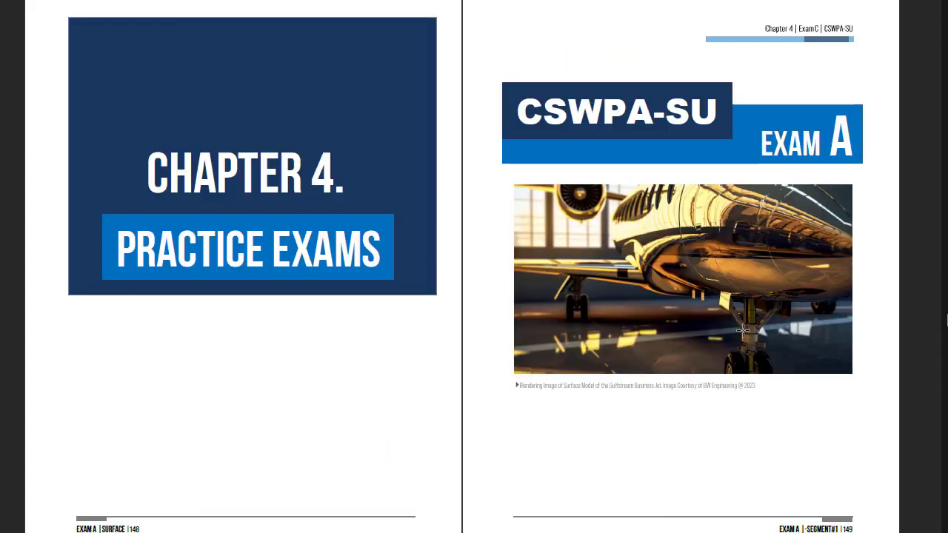
scroll(742, 330, "down", 3)
scroll(742, 330, "down", 3)
scroll(743, 330, "down", 3)
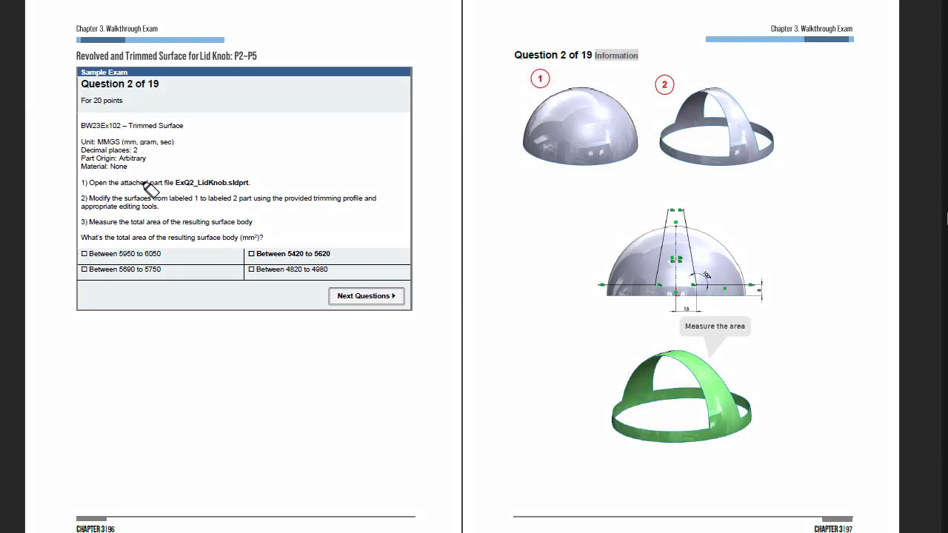
- Highlight ExQ2_LidKnob.sldprt, circle dome 2 and the green surface, and tick the profile image
left_click_drag(176, 184, 250, 185)
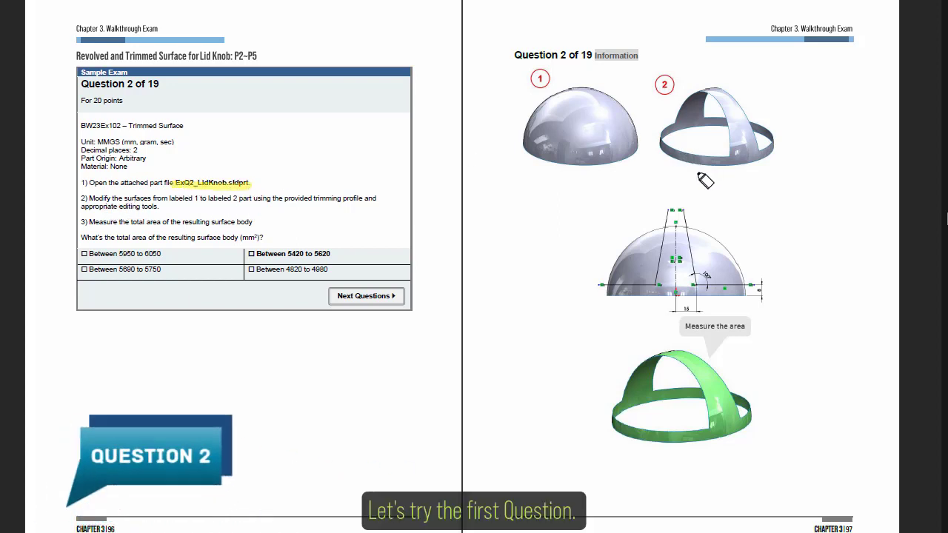
left_click_drag(703, 177, 767, 172)
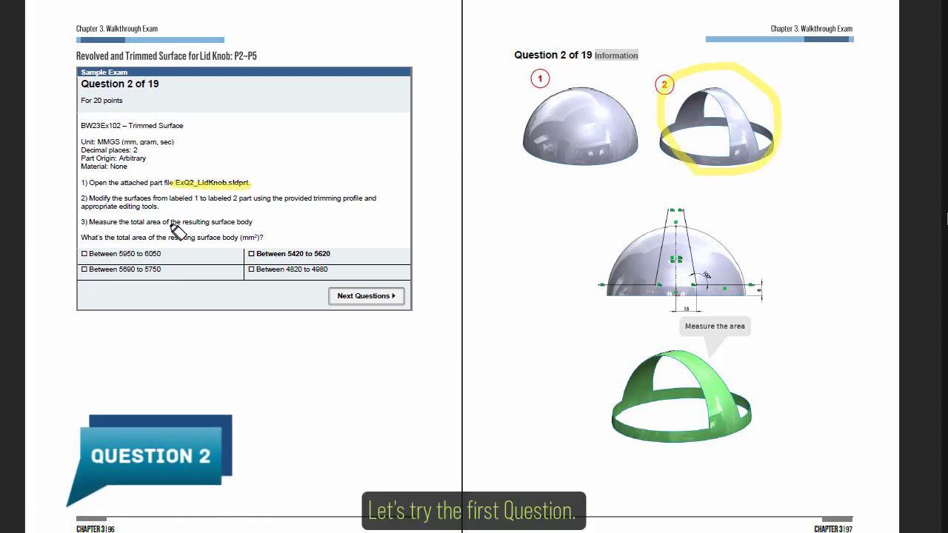
mouse_move(634, 447)
left_mouse_down()
mouse_move(770, 436)
mouse_move(633, 443)
left_mouse_up()
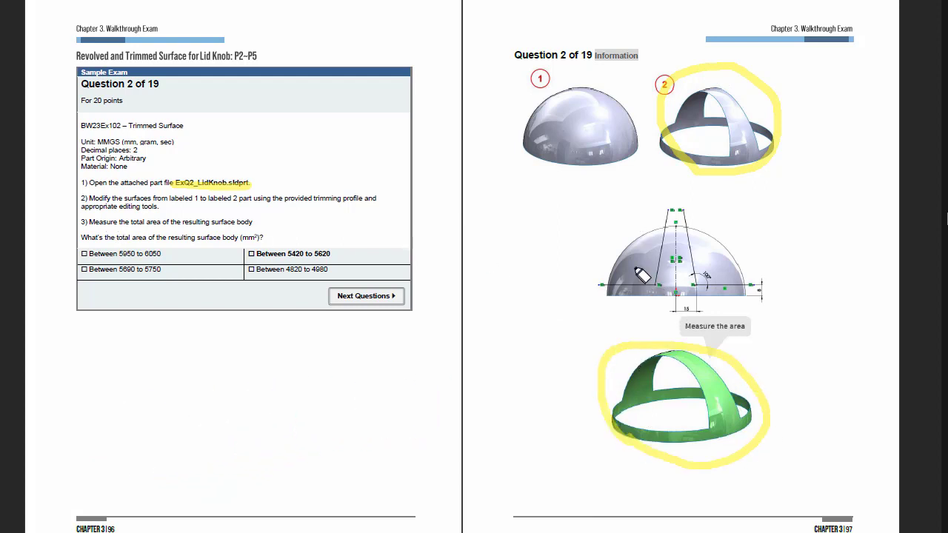
left_click_drag(635, 270, 672, 256)
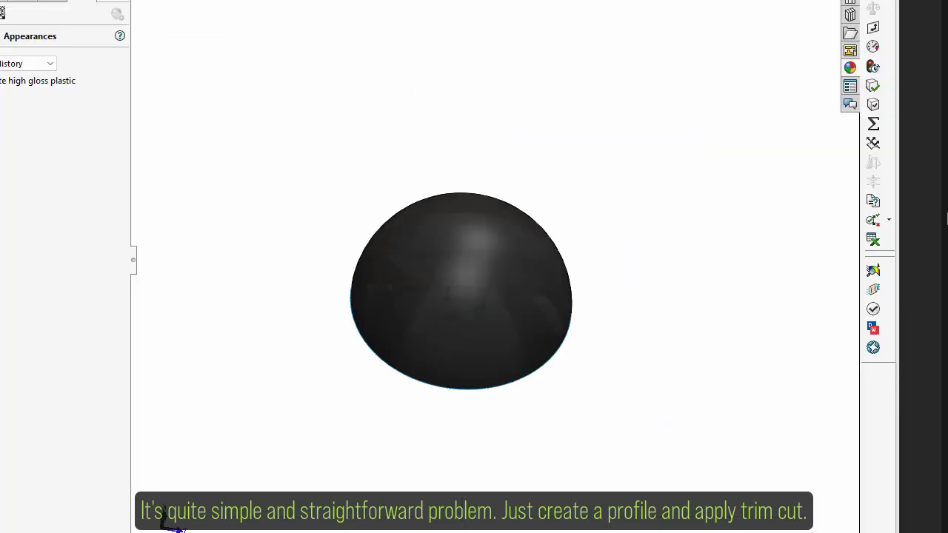
- Orbit and enlarge the dome, then roll the feature history back to the untrimmed dome and forward again
mouse_move(566, 395)
middle_mouse_down()
mouse_move(470, 133)
mouse_move(486, 258)
mouse_move(629, 334)
mouse_move(608, 318)
middle_mouse_up()
scroll(508, 337, "down", 3)
mouse_move(508, 334)
middle_mouse_down()
mouse_move(491, 302)
mouse_move(480, 201)
mouse_move(511, 316)
mouse_move(434, 390)
mouse_move(469, 185)
mouse_move(590, 279)
mouse_move(598, 193)
middle_mouse_up()
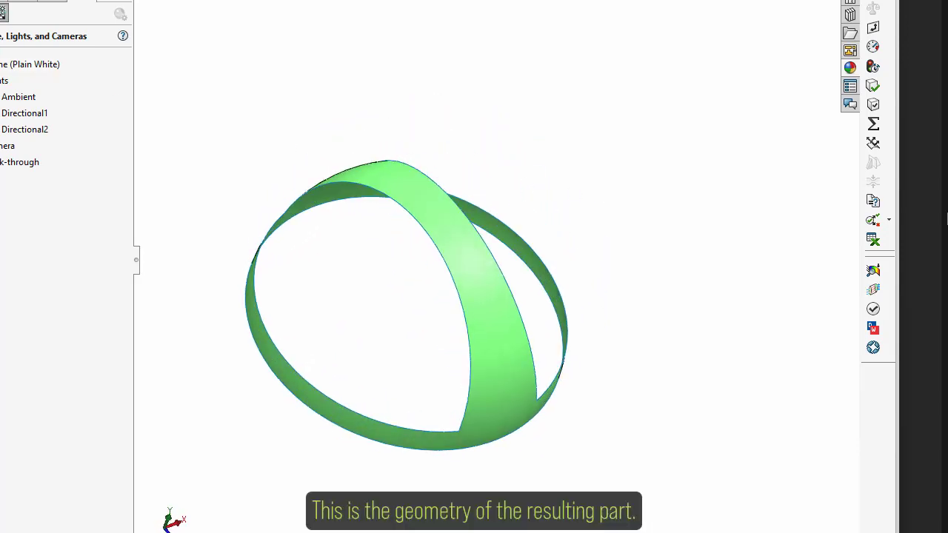
left_click(4, 12)
key("Up")
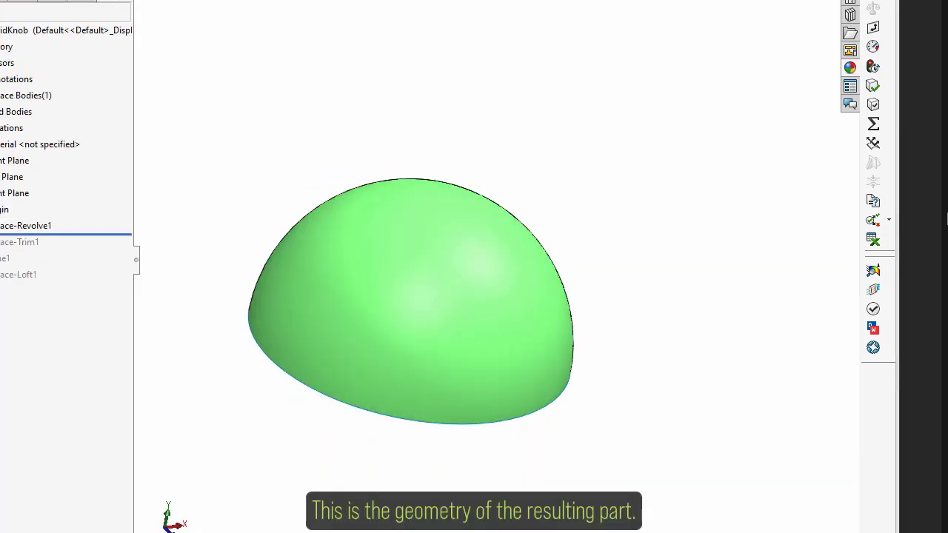
left_click_drag(83, 233, 83, 260)
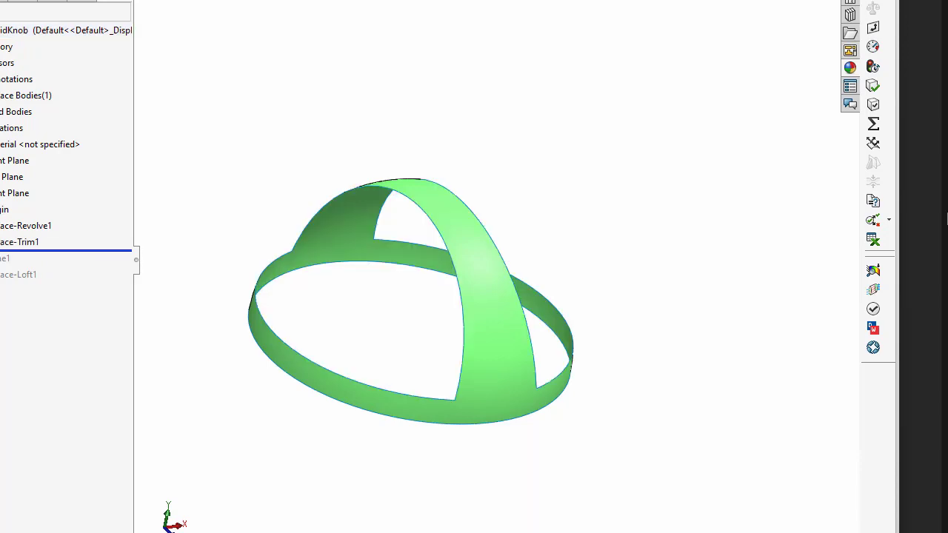
- Show Sketch2 on the model, circle its 100°, 15 and 8 dimensions, then clear the markup
left_click(40, 256)
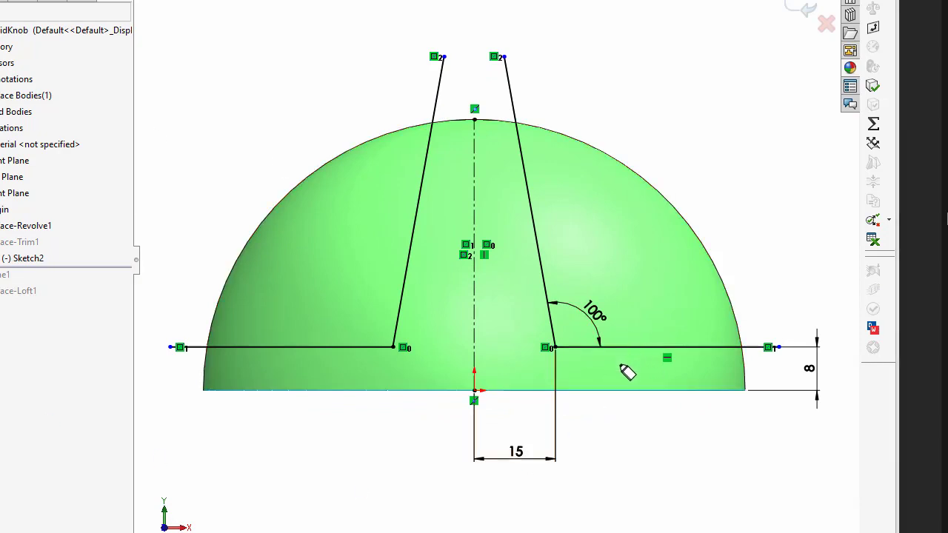
mouse_move(624, 372)
left_mouse_down()
mouse_move(662, 332)
mouse_move(628, 360)
left_mouse_up()
mouse_move(551, 485)
left_mouse_down()
mouse_move(502, 438)
mouse_move(543, 466)
left_mouse_up()
mouse_move(809, 394)
left_mouse_down()
mouse_move(832, 389)
mouse_move(810, 409)
left_mouse_up()
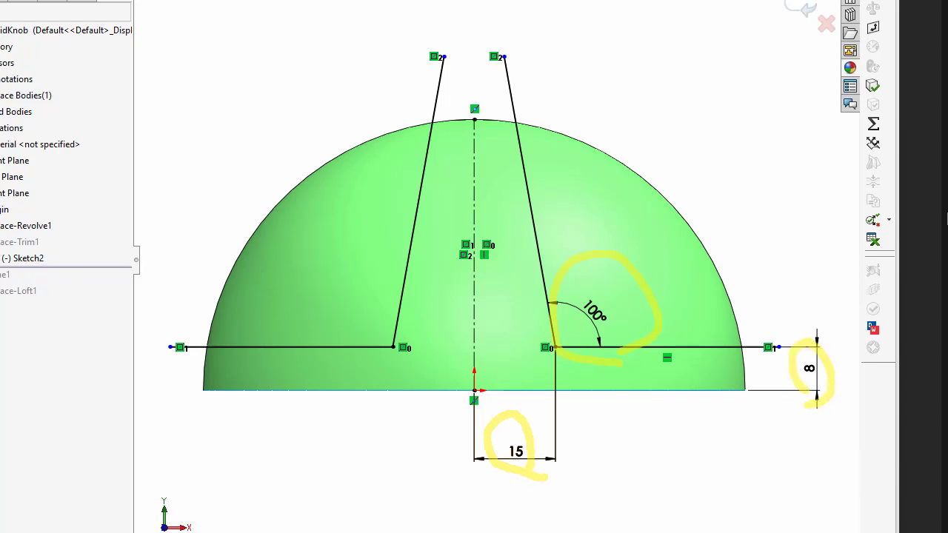
key("Escape")
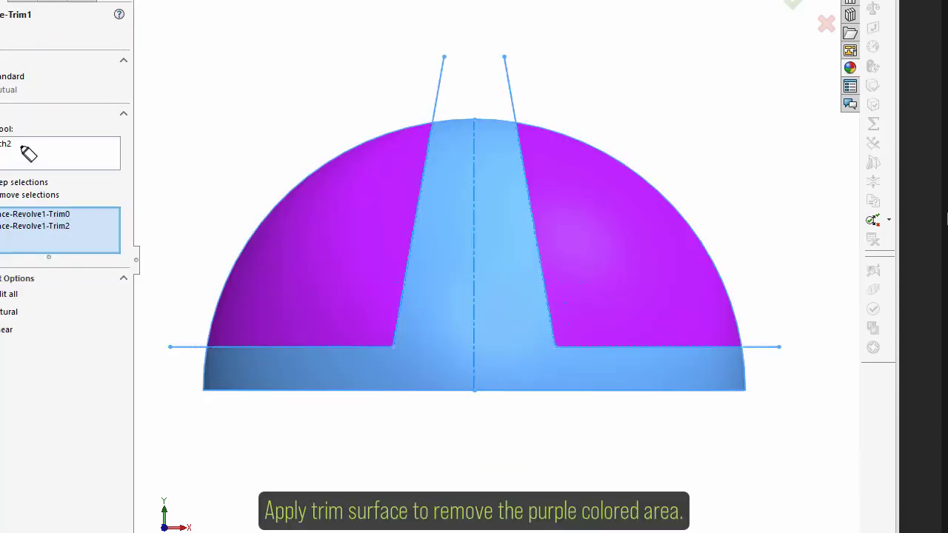
- Trim with Sketch2, keeping Surface-Revolve1-Trim0 and Trim2, and apply the trim
left_click_drag(18, 151, 6, 135)
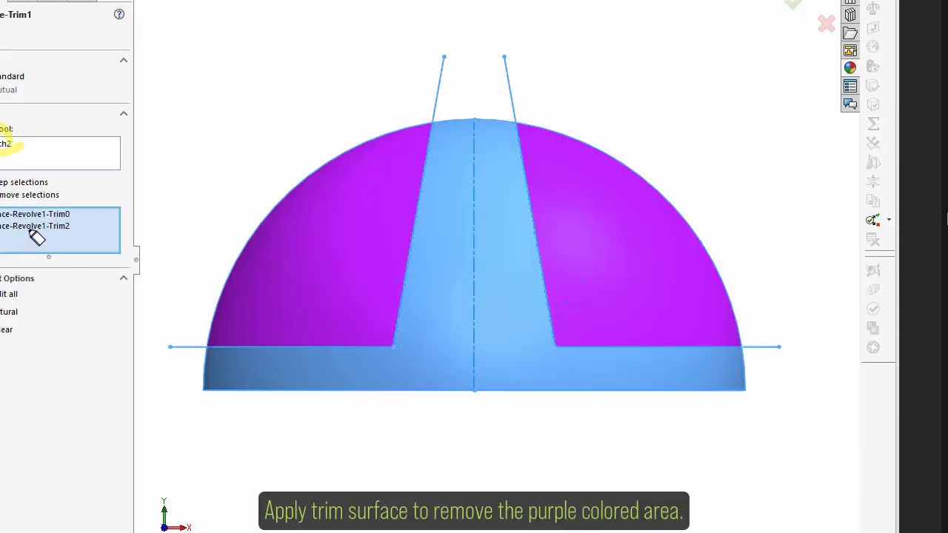
mouse_move(37, 237)
left_mouse_down()
mouse_move(84, 227)
mouse_move(2, 212)
left_mouse_up()
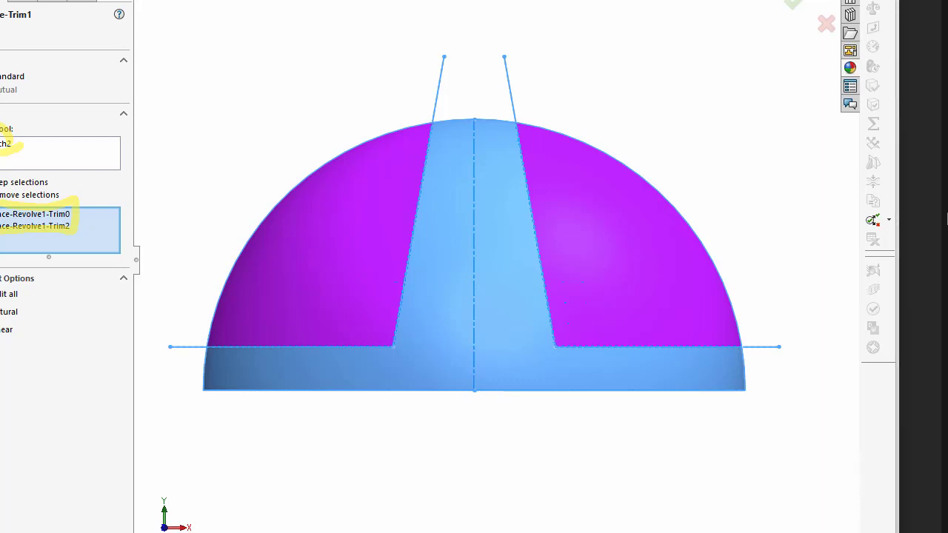
key("Return")
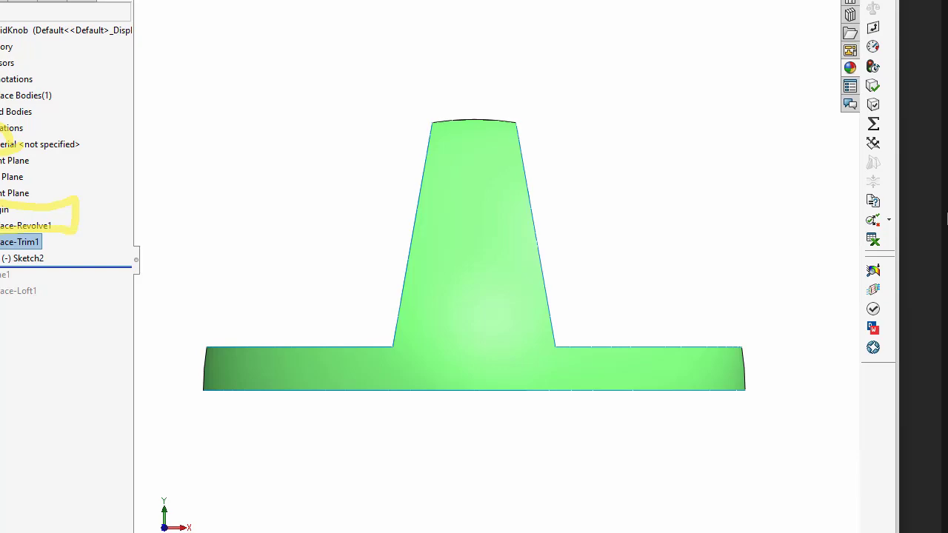
- Measure the trimmed surface face in a 3D view and highlight its 5425.84 mm² area
middle_click_drag(520, 417, 560, 444)
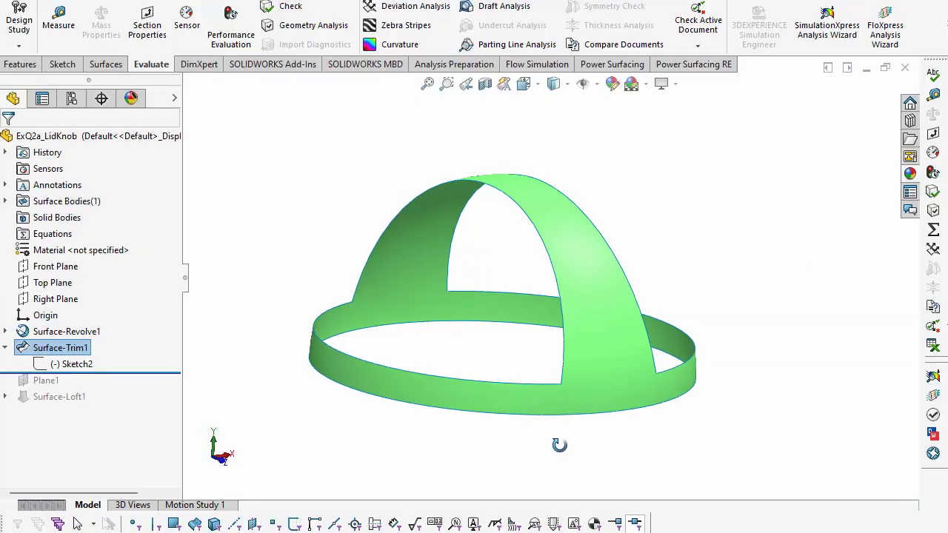
left_click(73, 26)
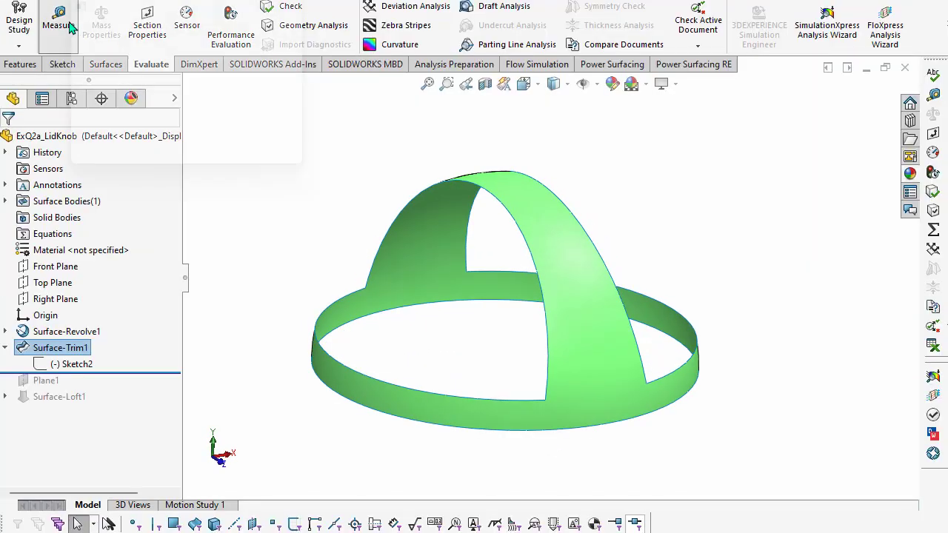
left_click(546, 224)
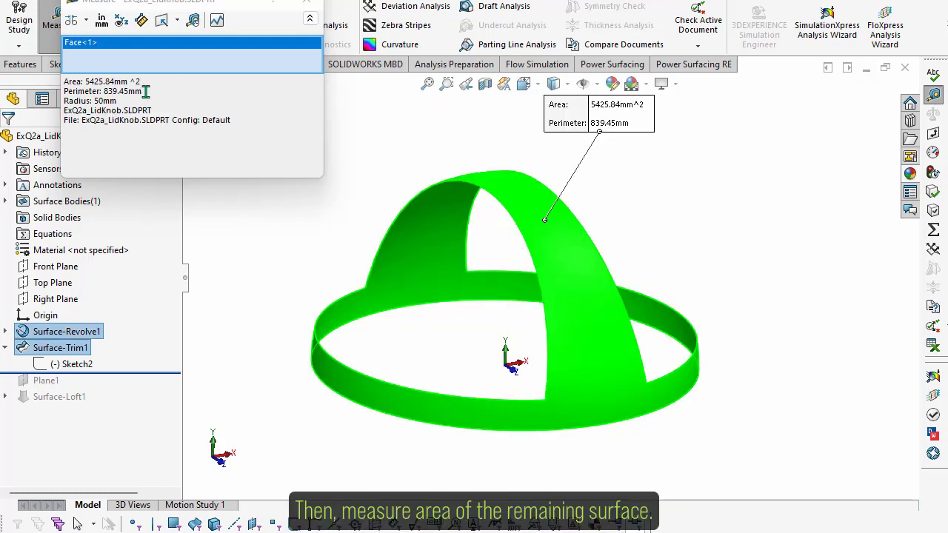
left_click_drag(85, 81, 135, 83)
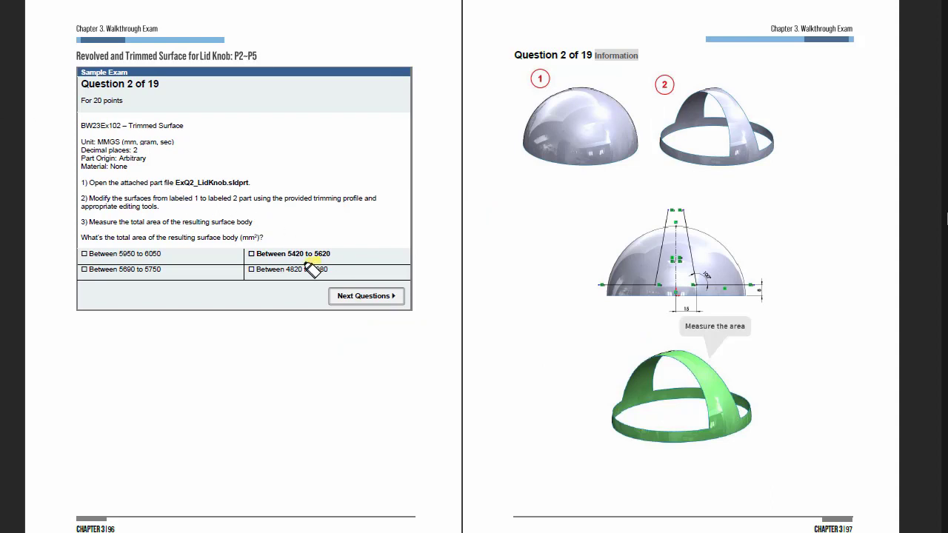
- Circle the 5420–5620 answer, then on Question 3 highlight the profile instruction and 'None'
mouse_move(318, 260)
left_mouse_down()
mouse_move(285, 237)
mouse_move(340, 261)
left_mouse_up()
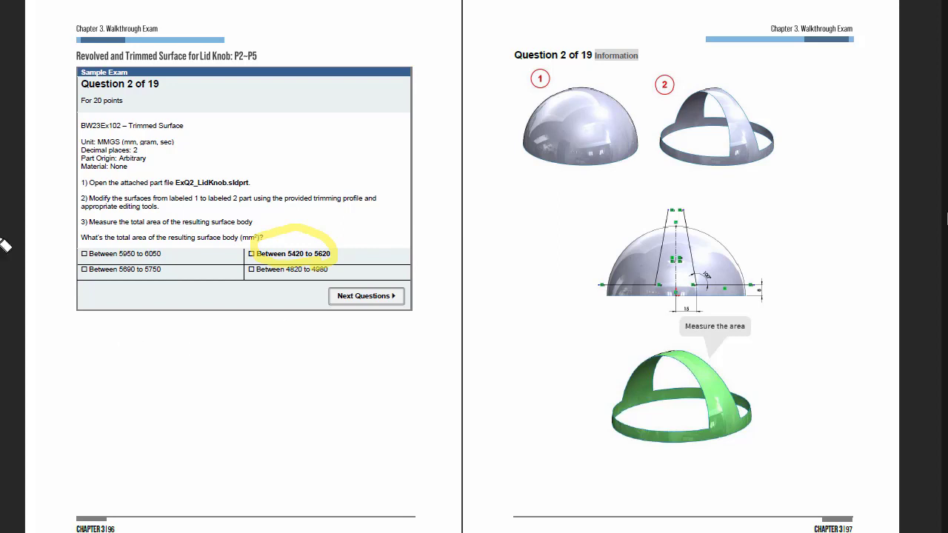
key("Page_Down")
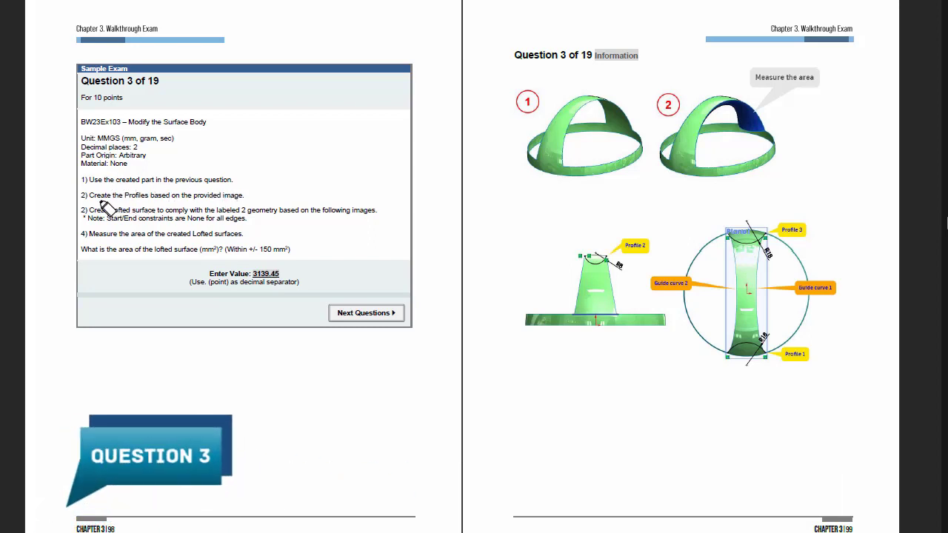
left_click_drag(91, 196, 243, 197)
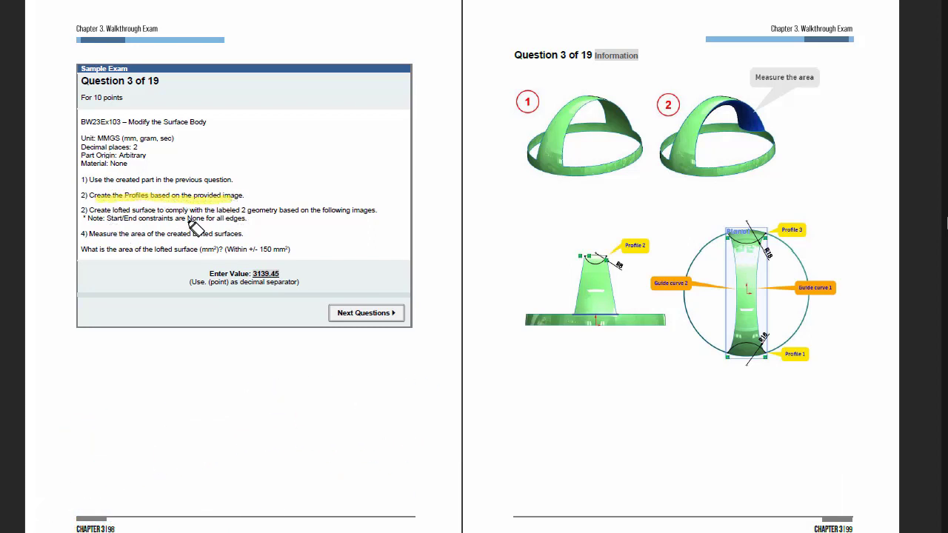
left_click_drag(188, 219, 206, 219)
- Circle the lofted result and Profiles 1–3, underline the requested area, and orbit the ring model
left_click_drag(702, 192, 722, 197)
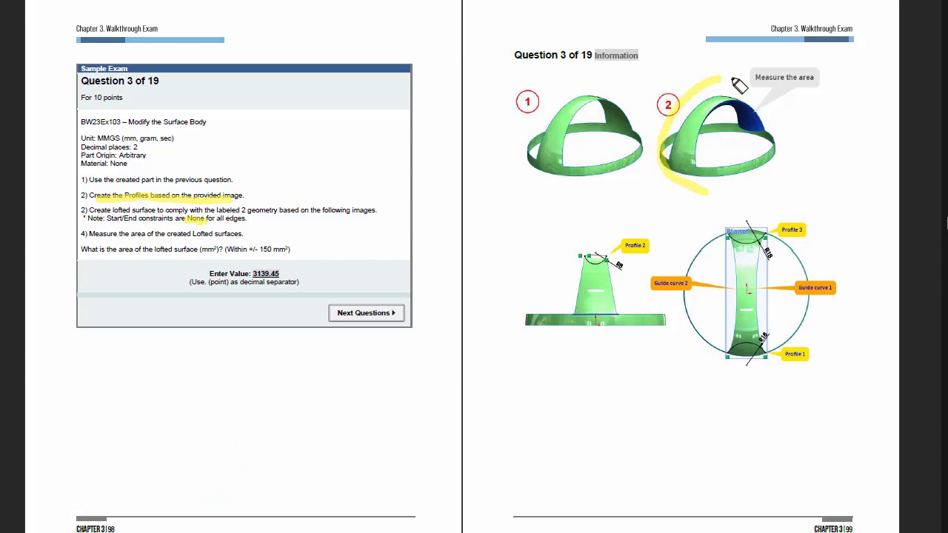
left_click_drag(603, 268, 619, 252)
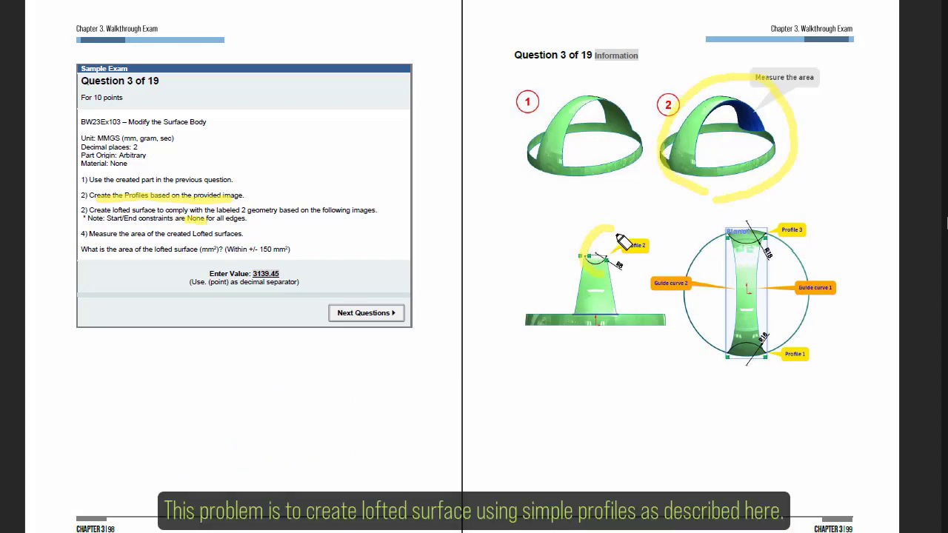
left_click_drag(750, 222, 762, 245)
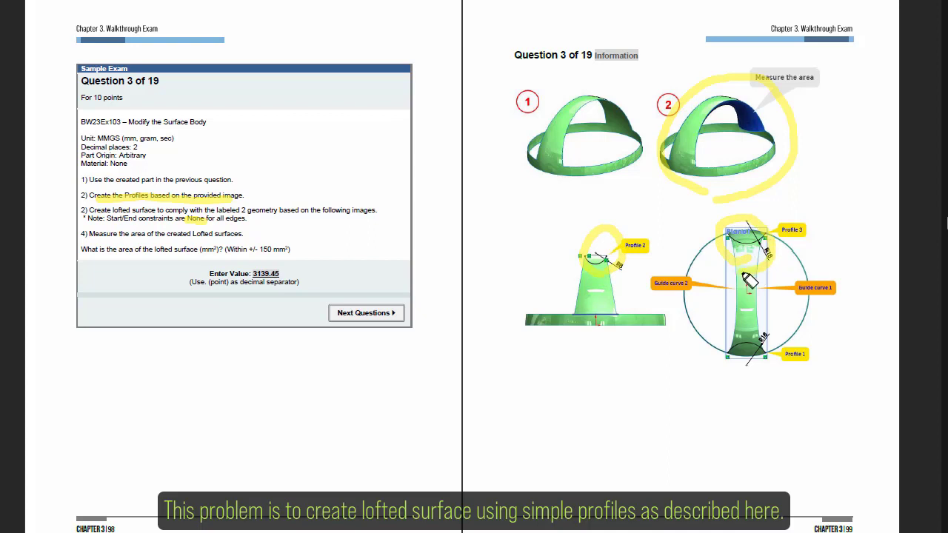
left_click_drag(755, 370, 770, 347)
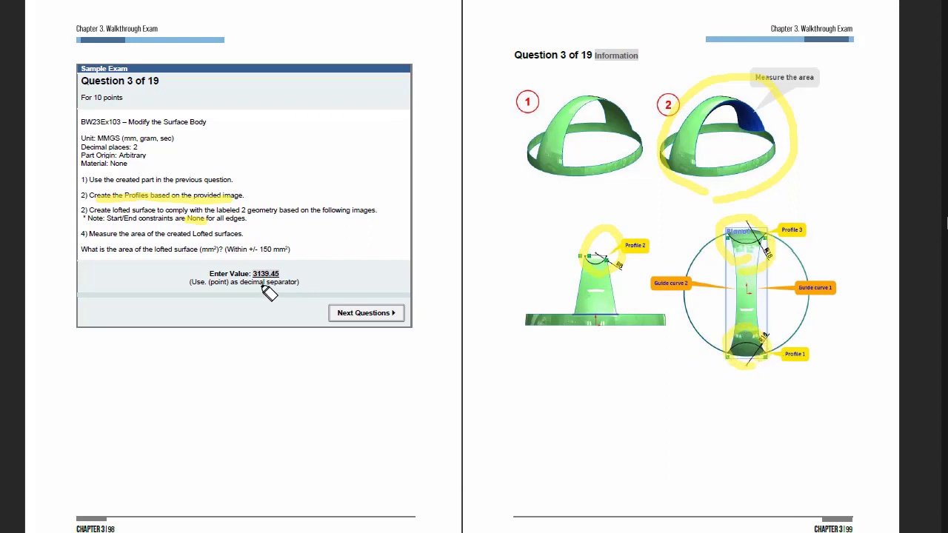
left_click_drag(136, 250, 219, 252)
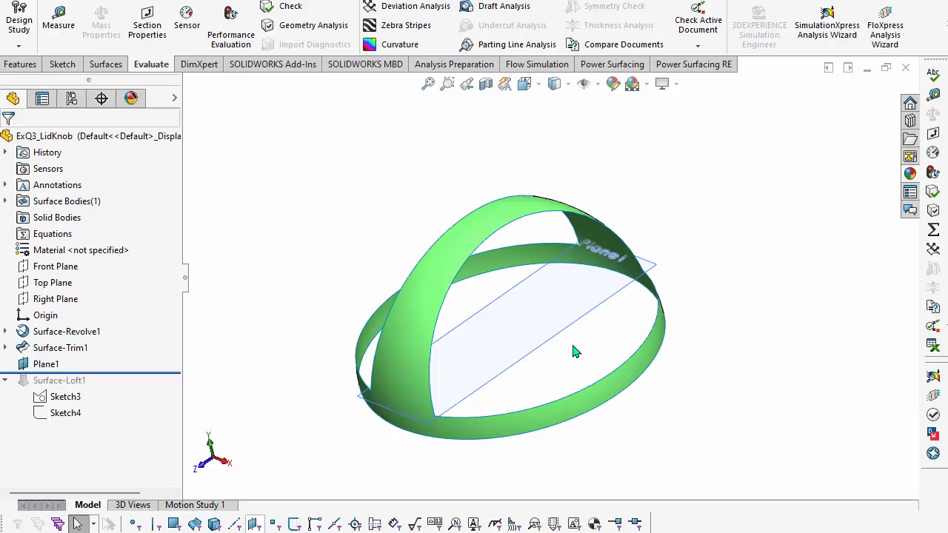
middle_click_drag(570, 344, 513, 278)
mouse_move(588, 366)
middle_mouse_down()
mouse_move(582, 444)
mouse_move(503, 408)
mouse_move(364, 399)
middle_mouse_up()
- Open Sketch3 to inspect its R18 arcs, then exit without changes
left_click(32, 370)
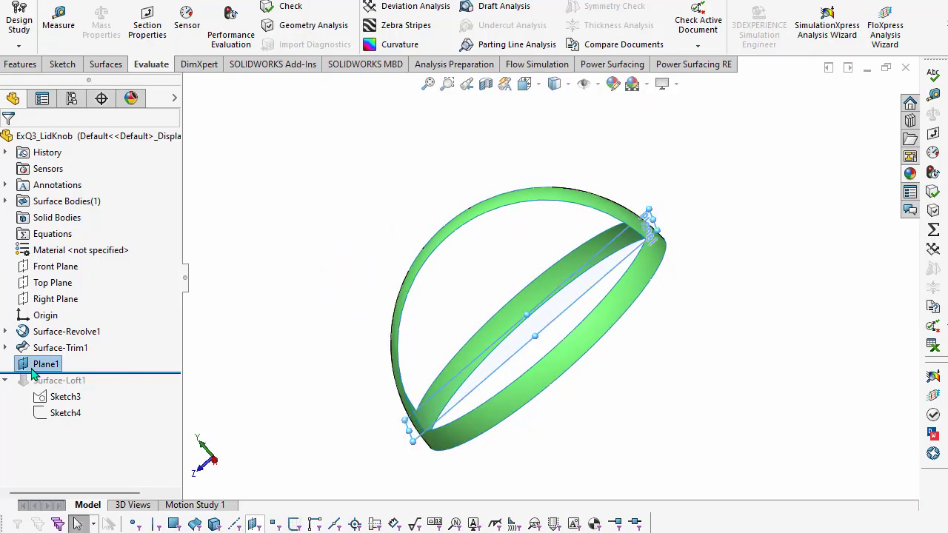
middle_click_drag(681, 313, 788, 303)
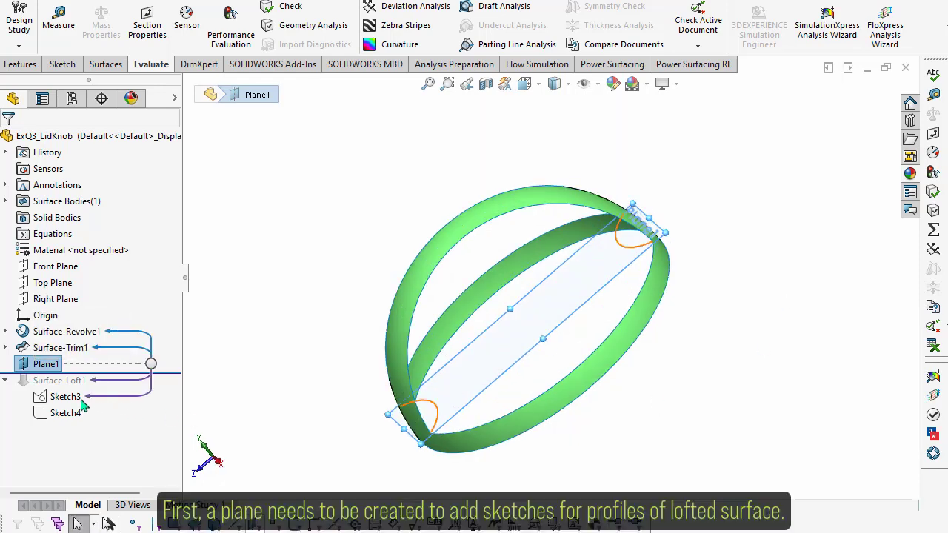
left_click(66, 396)
left_click(87, 353)
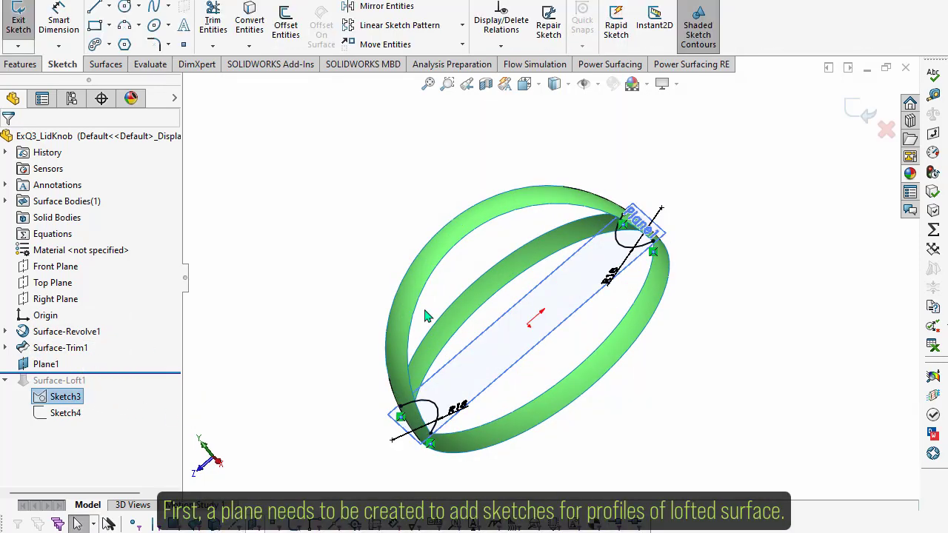
middle_click_drag(508, 333, 519, 387)
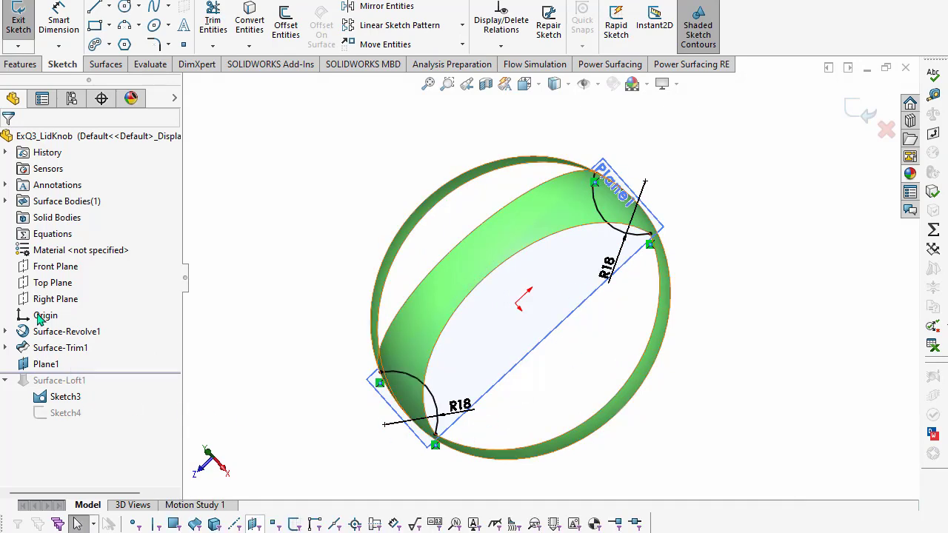
left_click(19, 30)
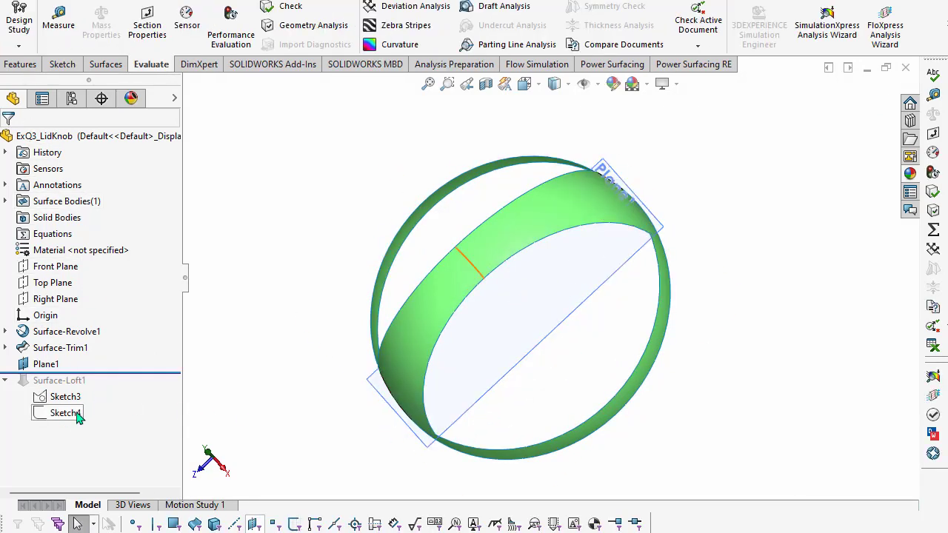
- Inspect Sketch4's R8 arc, exit it, and drag the rollback bar above Sketch3
left_click(63, 412)
left_click(111, 388)
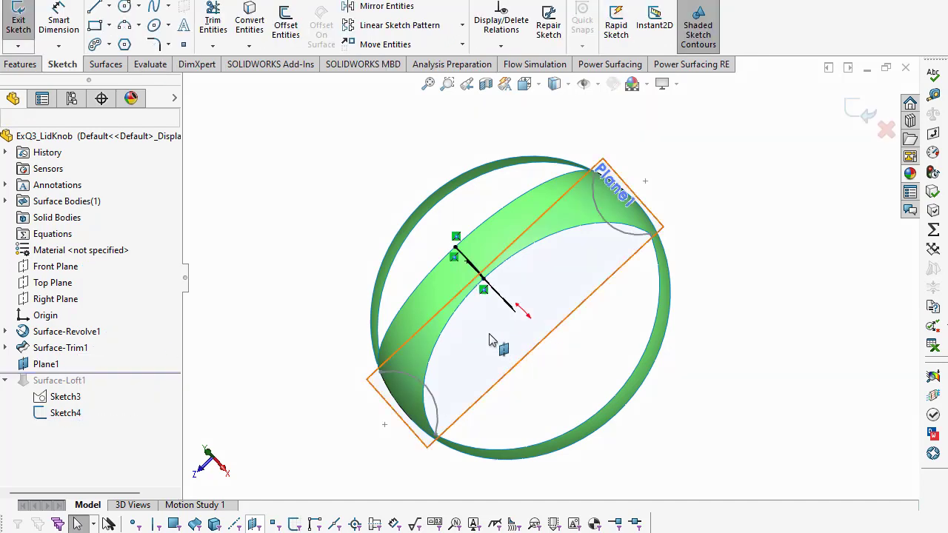
mouse_move(501, 339)
middle_mouse_down()
mouse_move(478, 298)
mouse_move(412, 393)
mouse_move(423, 423)
middle_mouse_up()
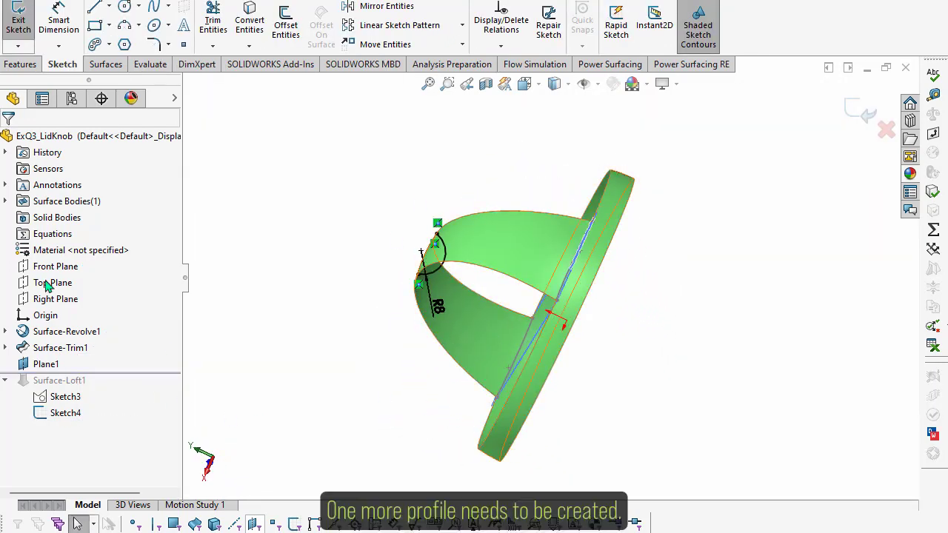
left_click(19, 26)
left_click_drag(119, 371, 119, 388)
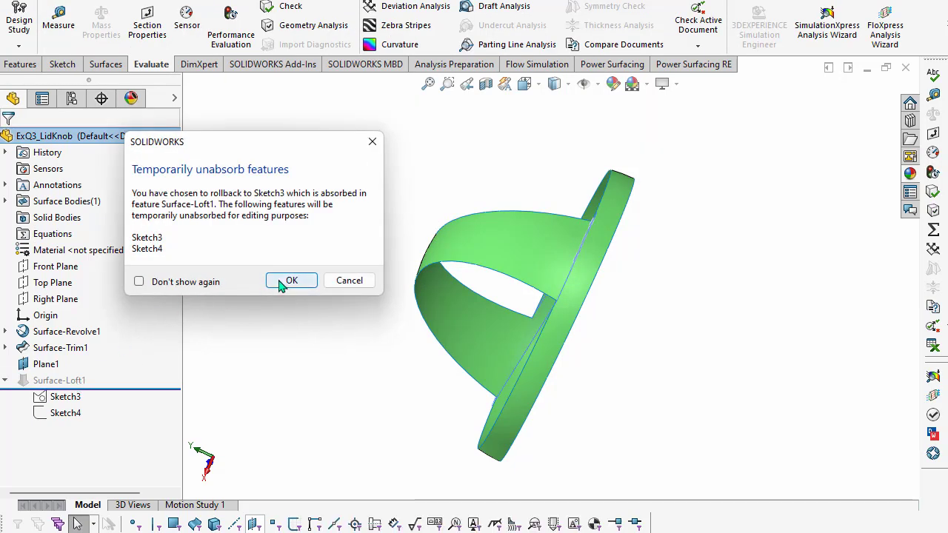
- Roll forward past Surface-Loft1 and check its three profiles, two guide curves and None end constraints
left_click(280, 281)
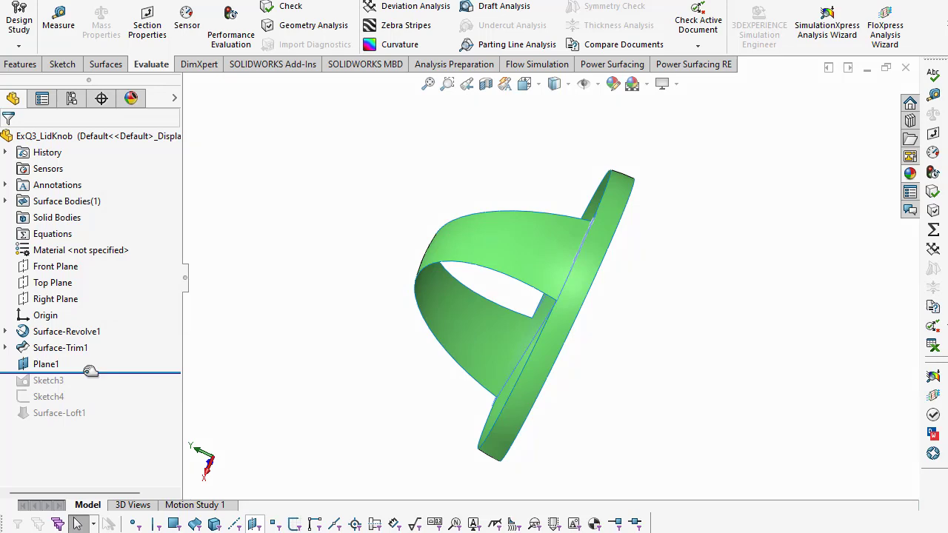
left_click_drag(90, 370, 96, 413)
left_click(60, 380)
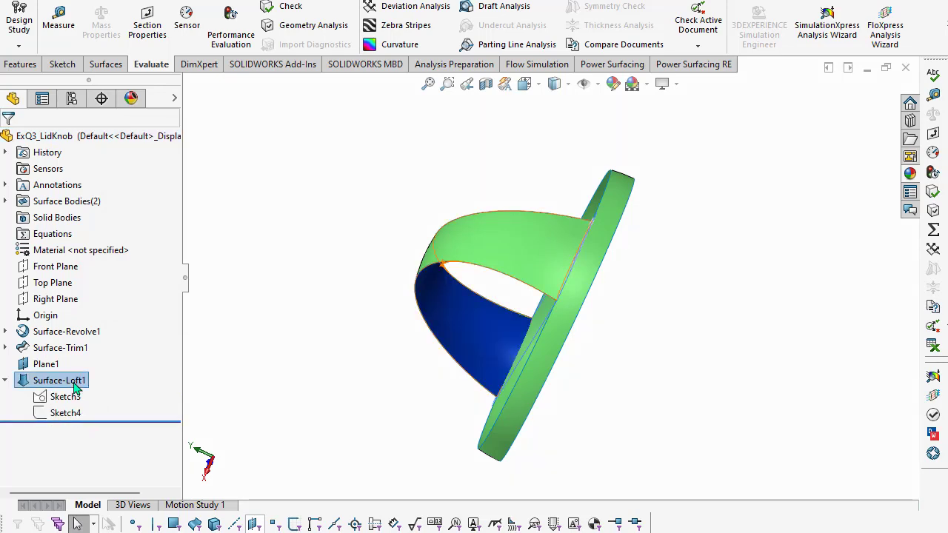
left_click(413, 349)
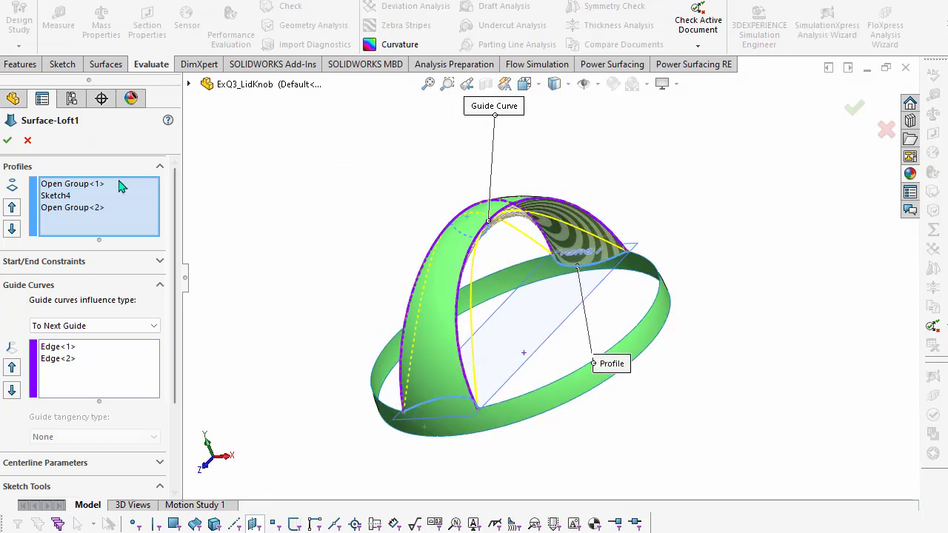
left_click(85, 197)
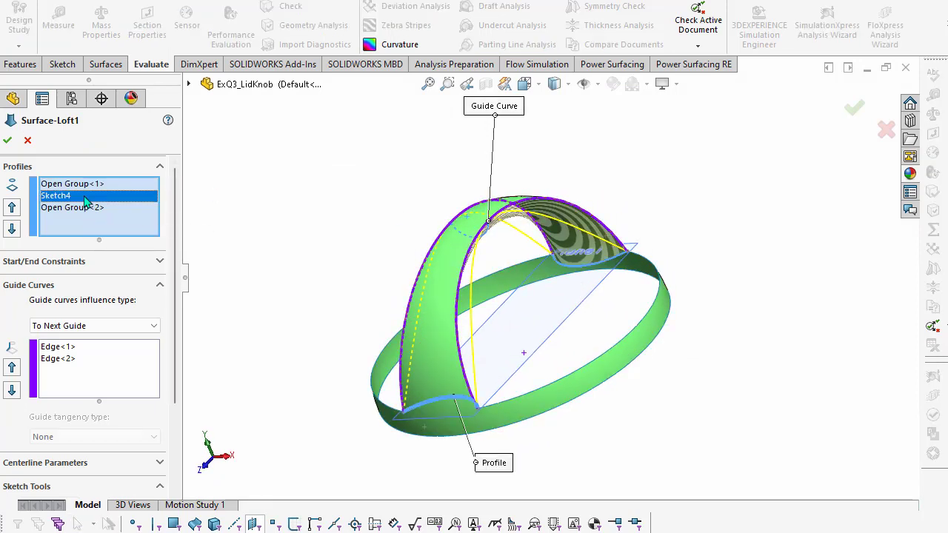
left_click(85, 210)
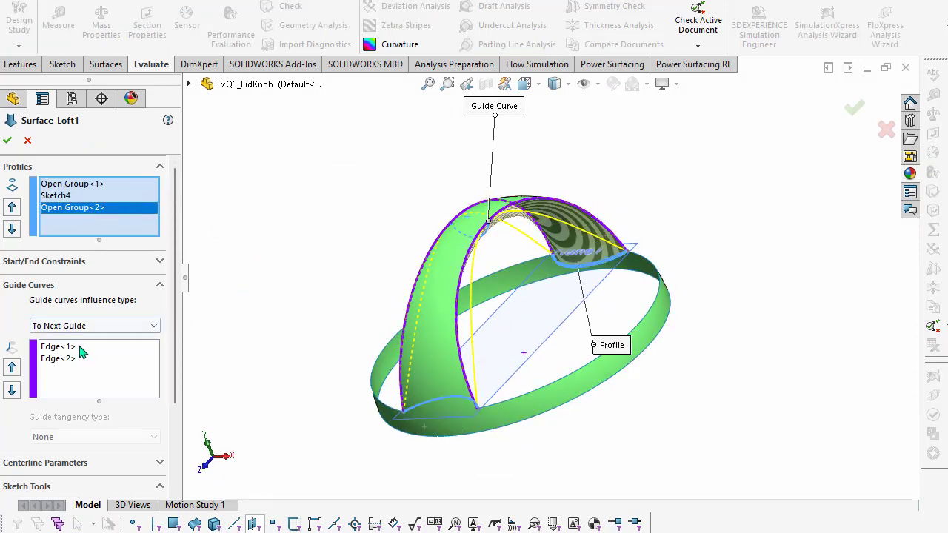
left_click(157, 262)
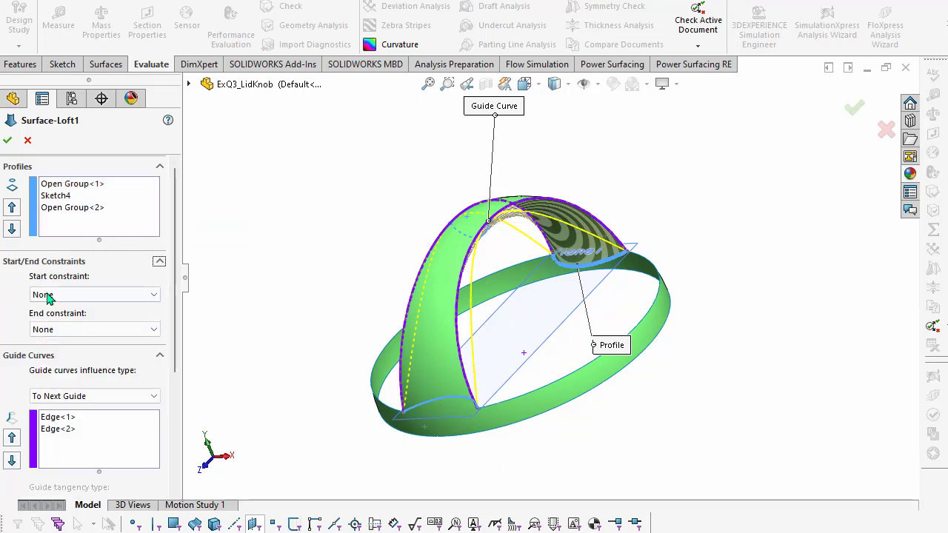
left_click(75, 415)
left_click(81, 431)
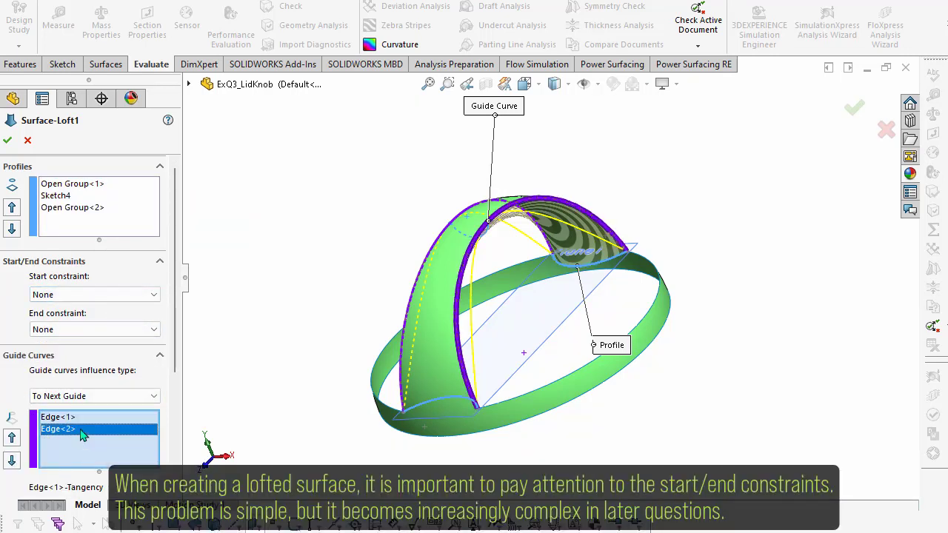
left_click(9, 142)
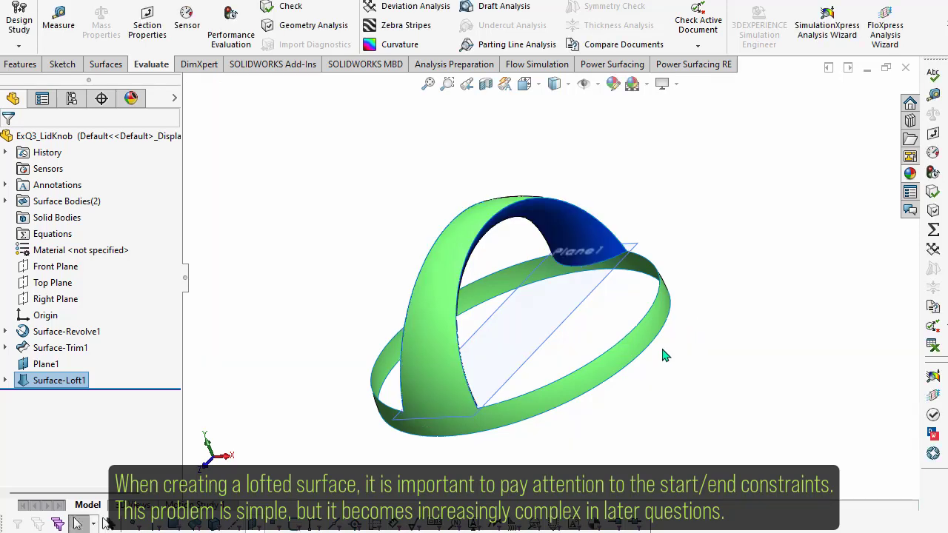
- Measure the lofted face alone, reading an area of 3139.45 mm² and perimeter 347.07 mm
mouse_move(659, 346)
middle_mouse_down()
mouse_move(592, 321)
mouse_move(495, 321)
middle_mouse_up()
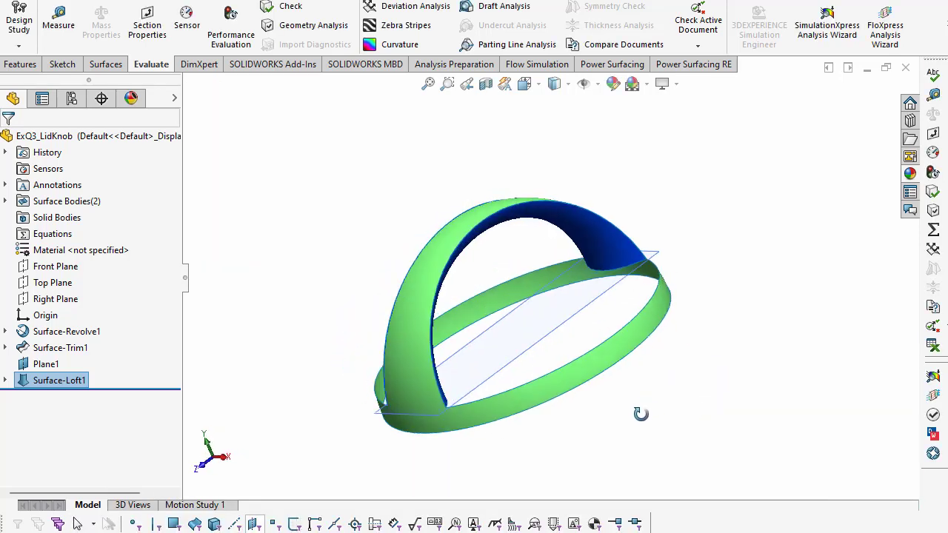
left_click(61, 28)
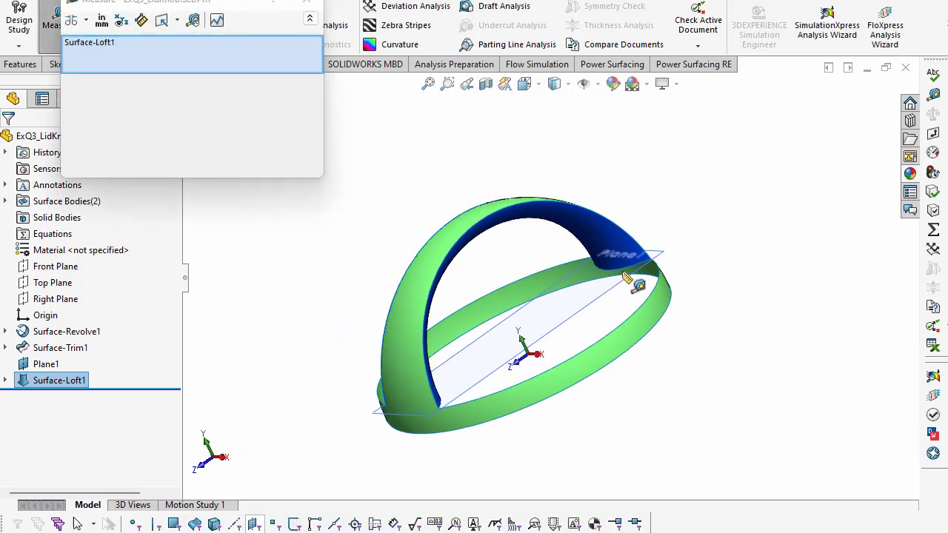
left_click(597, 232)
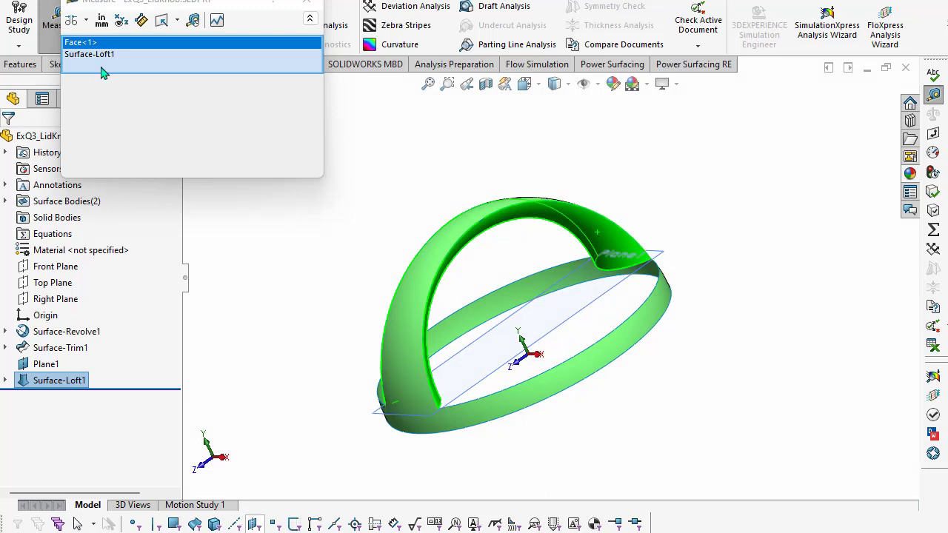
right_click(246, 55)
left_click(271, 59)
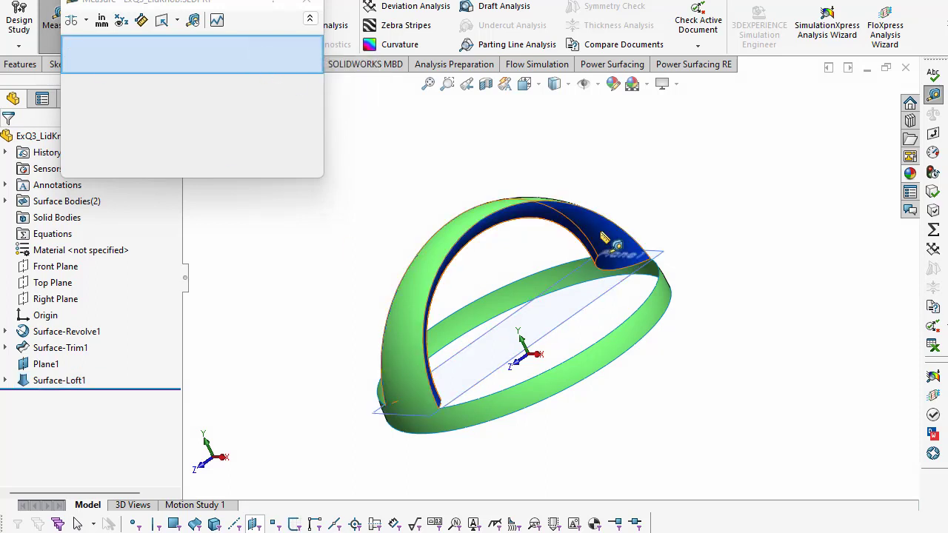
left_click(595, 234)
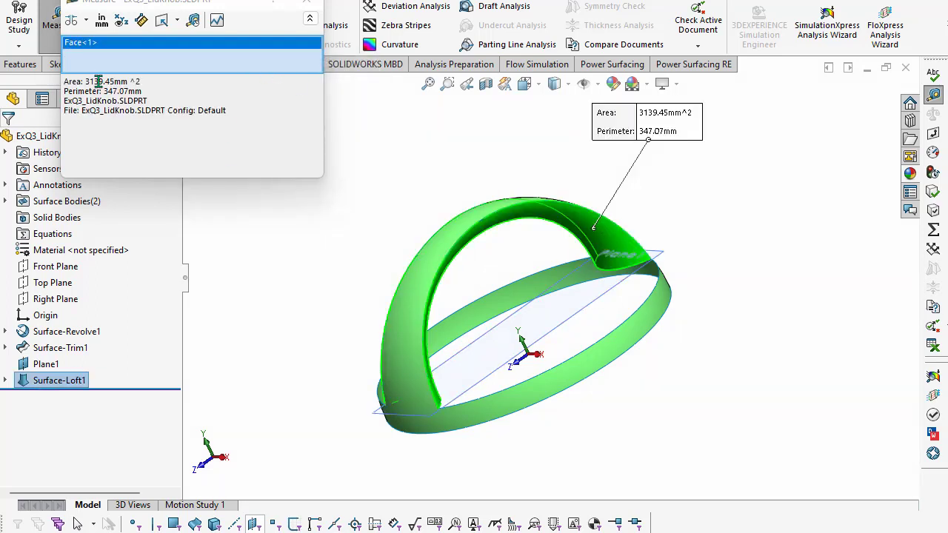
left_click_drag(109, 81, 84, 81)
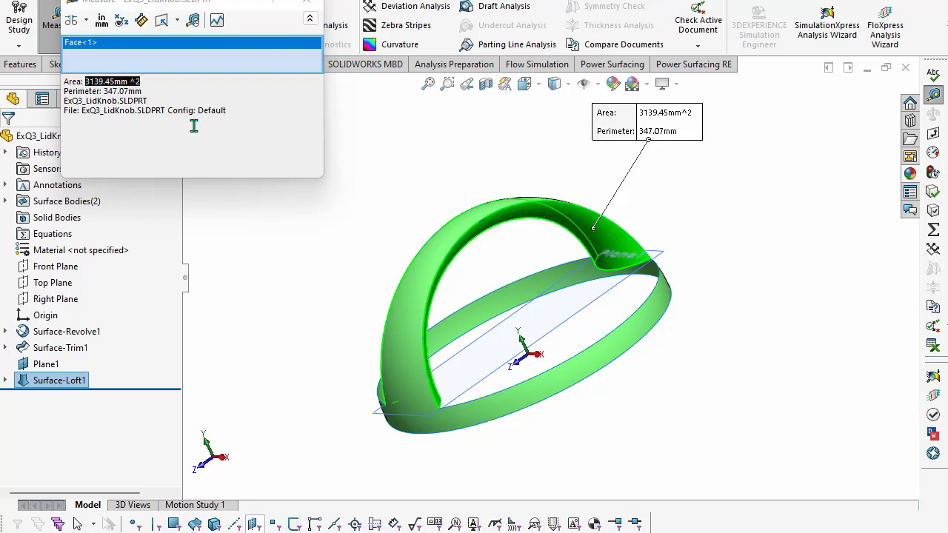
key("Escape")
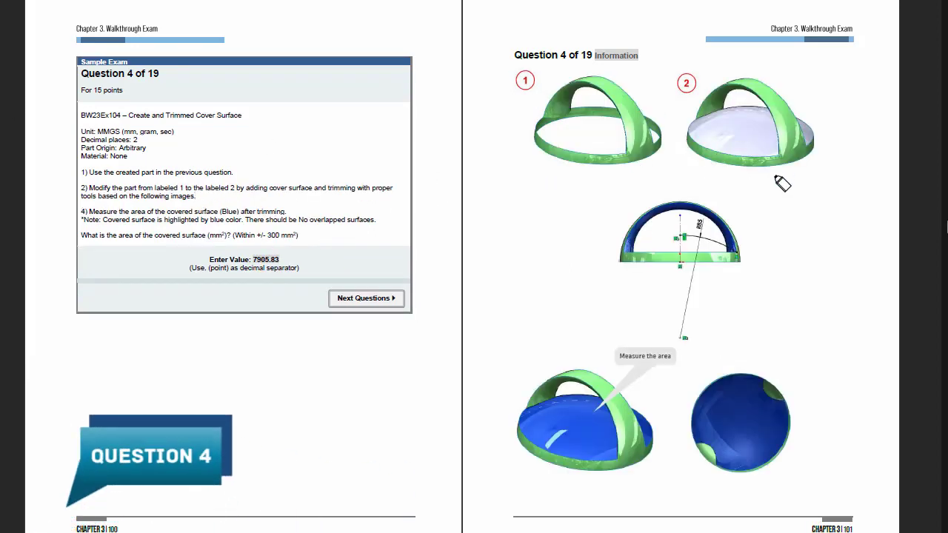
- Circle the finished part in image 2 and the half-dome section view for Question 4
left_click_drag(776, 178, 774, 177)
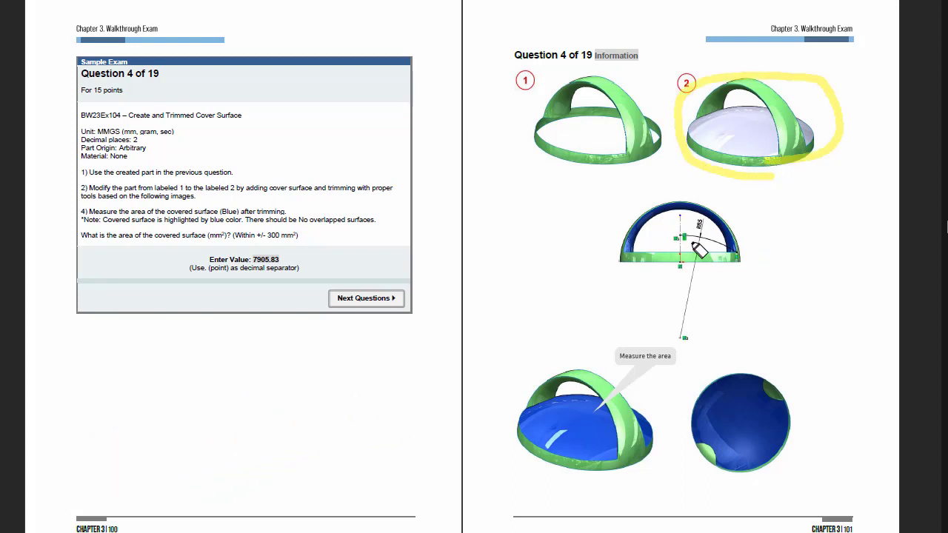
left_click_drag(704, 275, 718, 283)
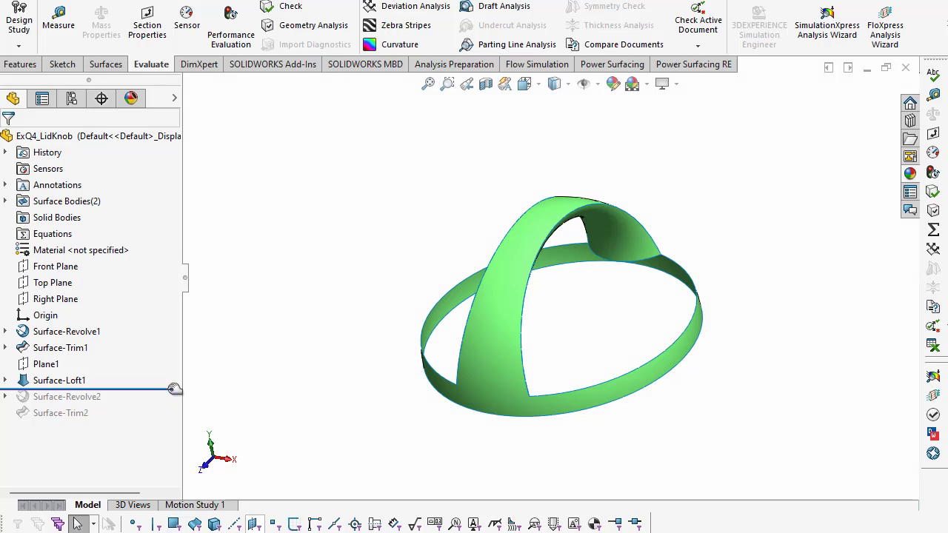
- Roll forward to Surface-Revolve2 and rebuild Sketch5's R85 arc into the revolved dome
left_click_drag(174, 389, 171, 399)
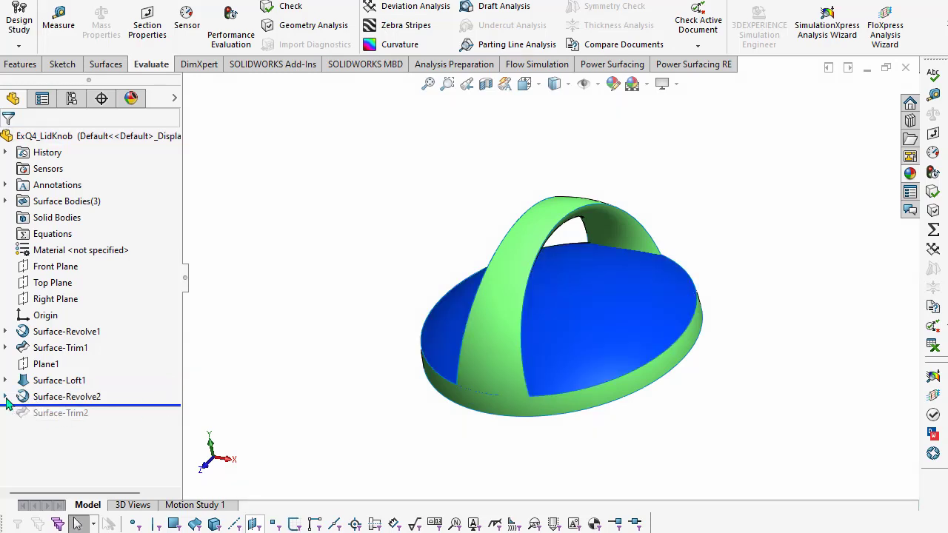
left_click(68, 397)
left_click(86, 368)
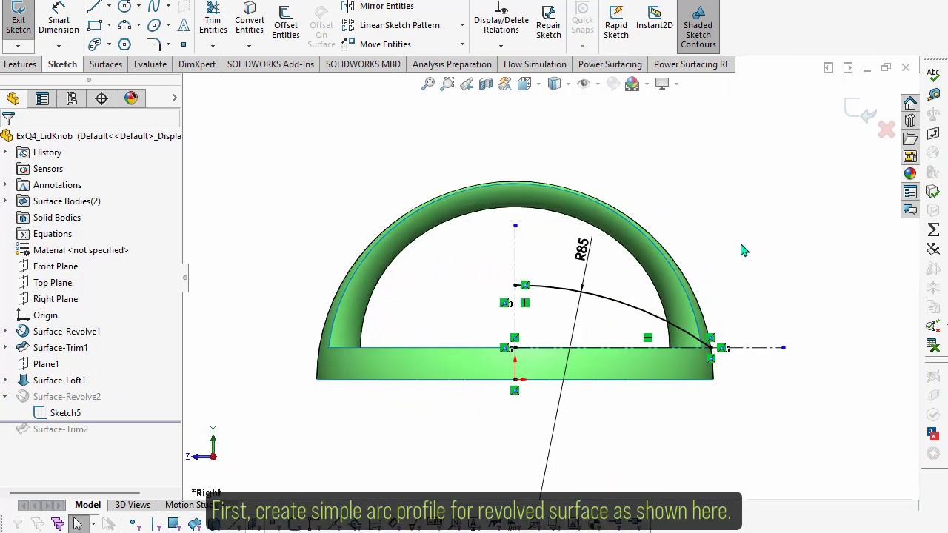
scroll(608, 390, "down", 2)
scroll(603, 403, "up", 4)
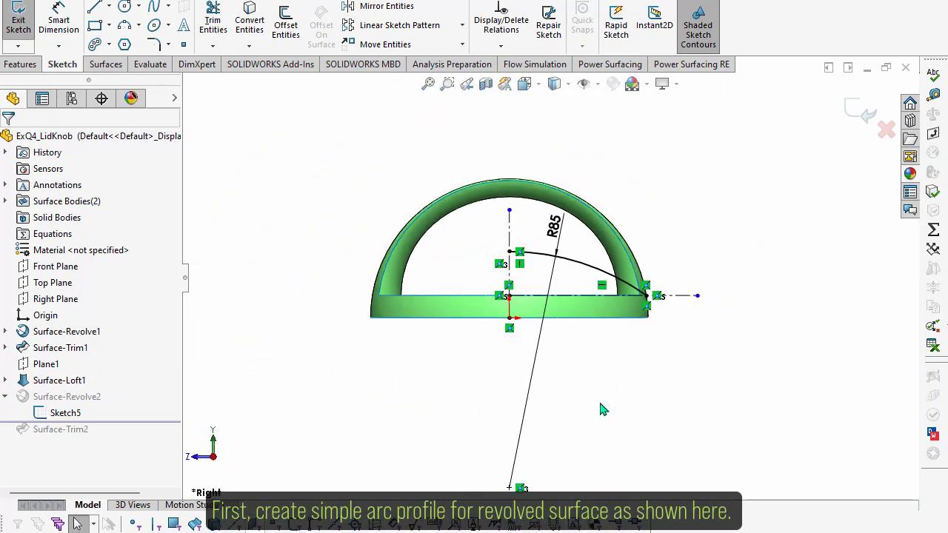
scroll(599, 399, "down", 2)
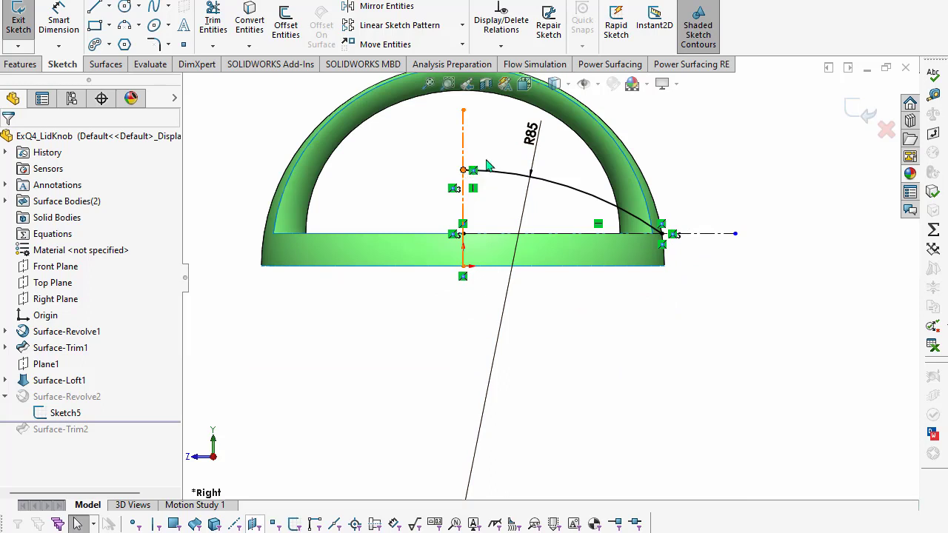
key("ctrl+b")
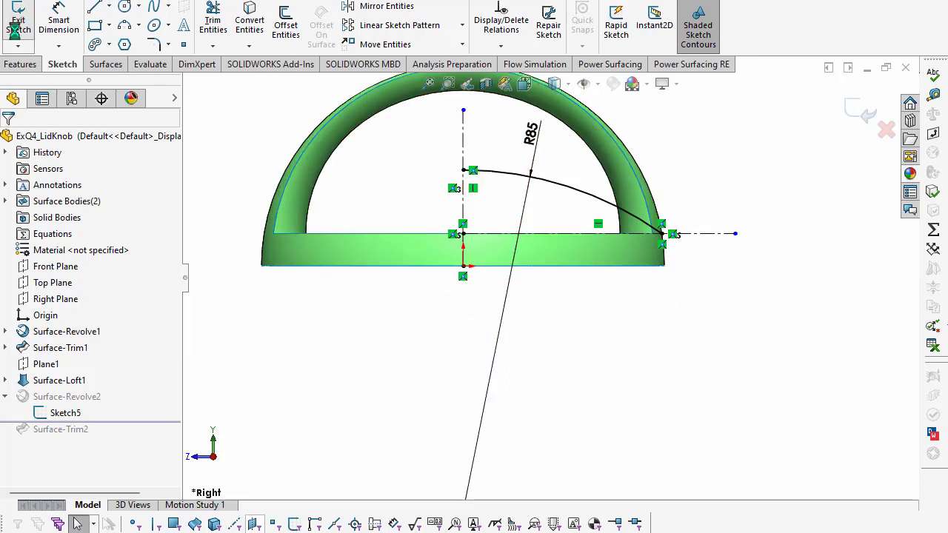
- Review the 360° dome revolve and roll the model forward past Surface-Trim2
left_click(70, 396)
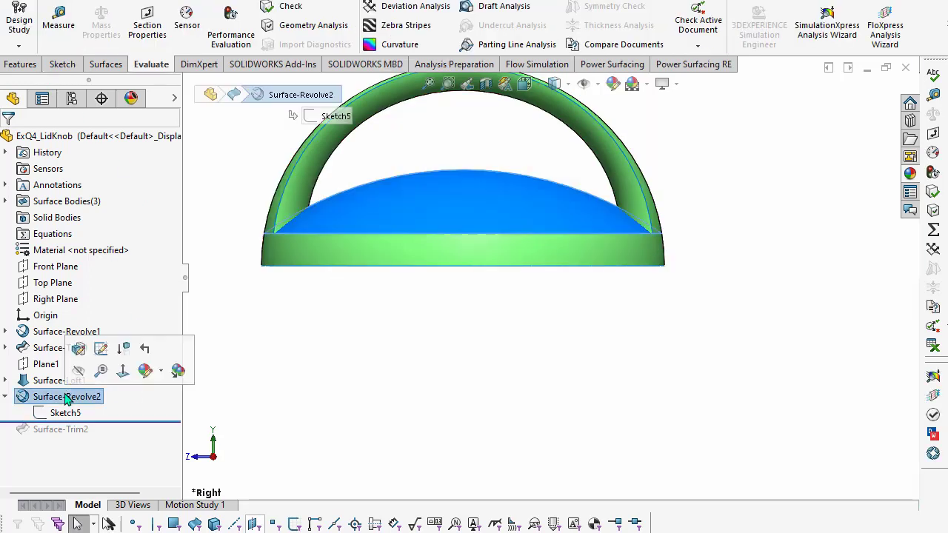
left_click(76, 358)
mouse_move(438, 297)
middle_mouse_down()
mouse_move(452, 356)
mouse_move(374, 363)
middle_mouse_up()
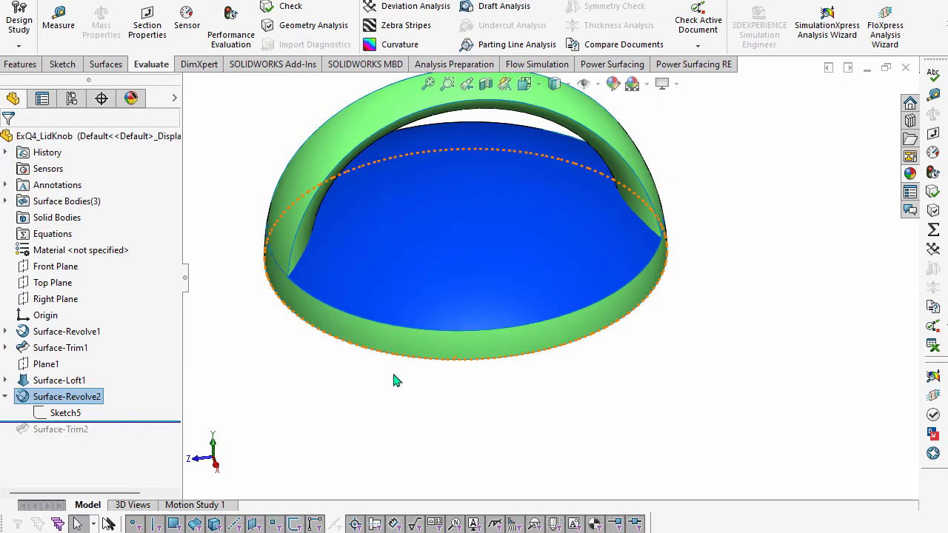
mouse_move(395, 380)
middle_mouse_down()
mouse_move(387, 226)
mouse_move(670, 430)
mouse_move(645, 377)
mouse_move(571, 365)
mouse_move(562, 425)
middle_mouse_up()
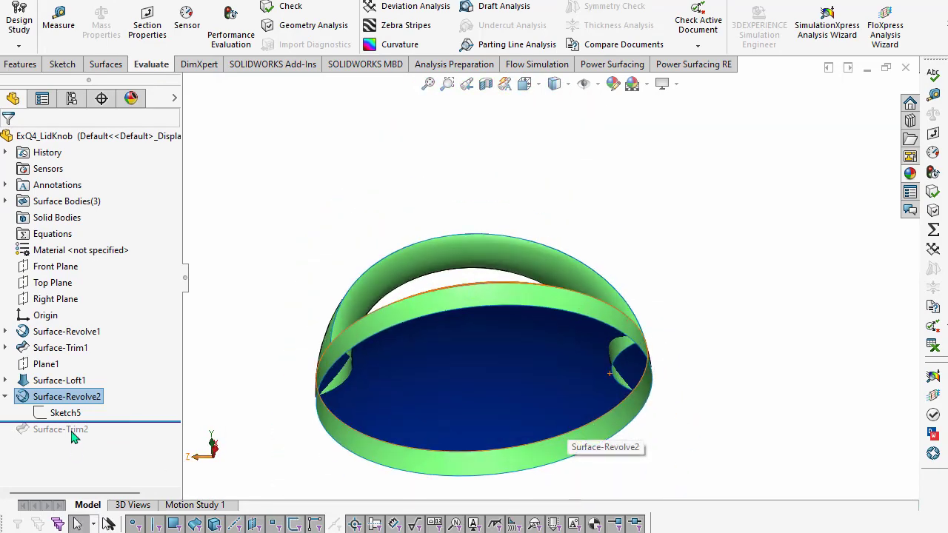
left_click_drag(74, 422, 80, 438)
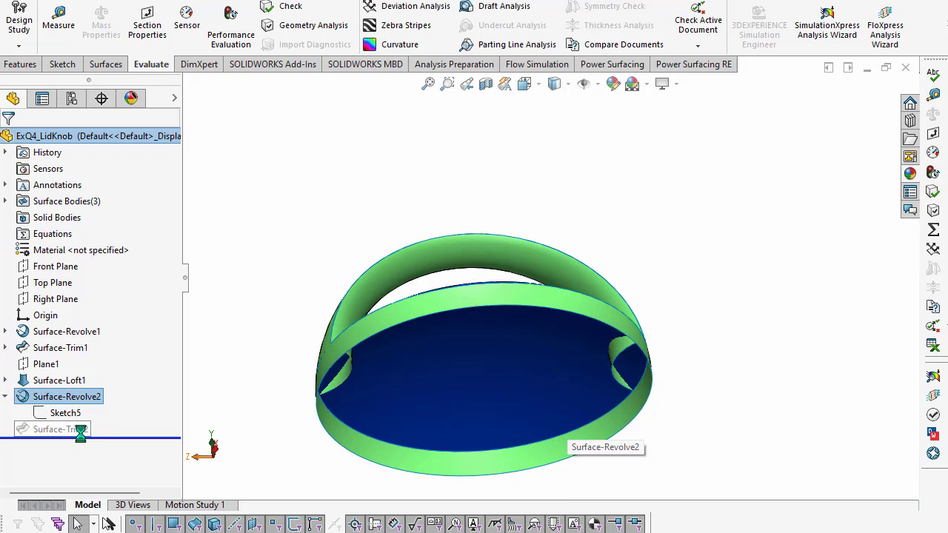
- Apply Surface-Trim2 as a mutual trim, keeping Surface-Revolve2-Trim2 and Surface-Loft1-Trim1
left_click(74, 429)
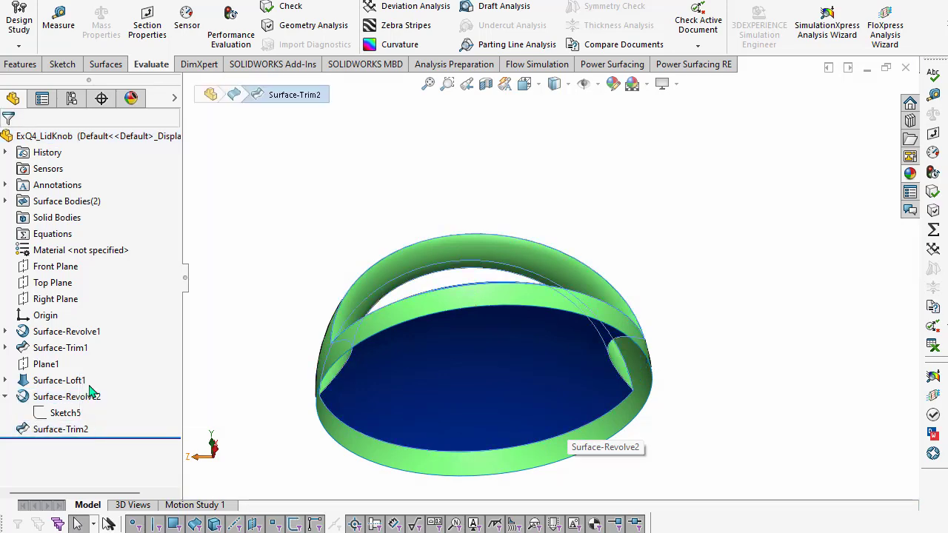
left_click(90, 393)
mouse_move(499, 372)
middle_mouse_down()
mouse_move(518, 281)
mouse_move(463, 332)
mouse_move(476, 508)
middle_mouse_up()
left_click(110, 251)
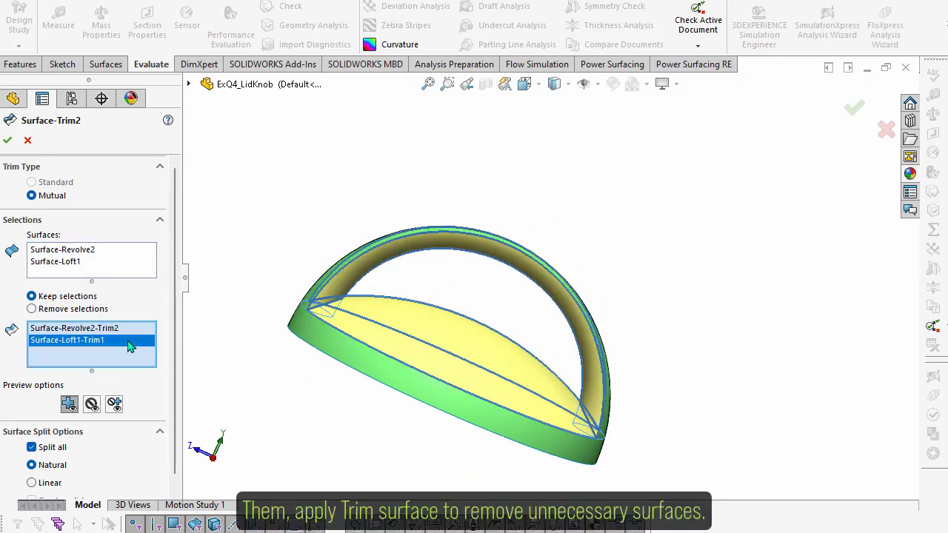
mouse_move(430, 434)
middle_mouse_down()
mouse_move(454, 299)
mouse_move(205, 300)
middle_mouse_up()
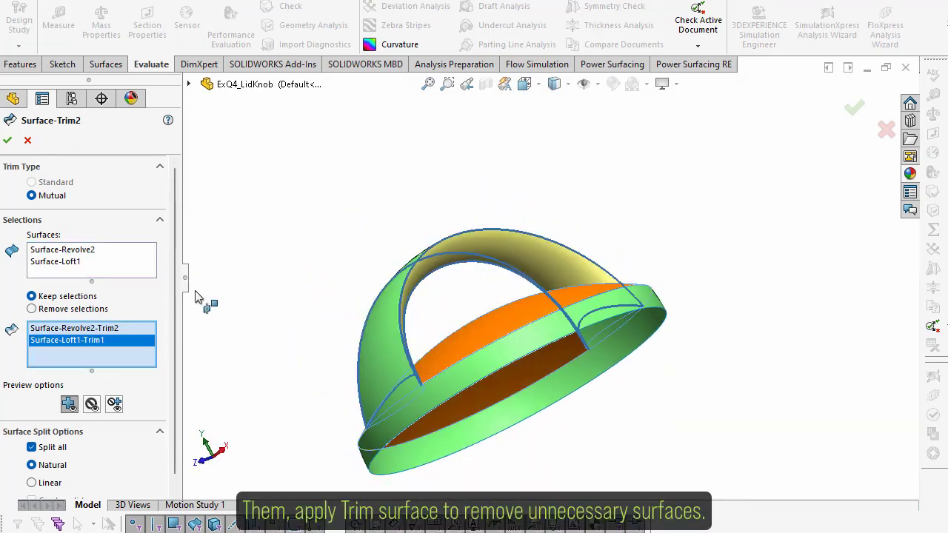
left_click(7, 140)
mouse_move(602, 206)
middle_mouse_down()
mouse_move(555, 382)
mouse_move(583, 380)
middle_mouse_up()
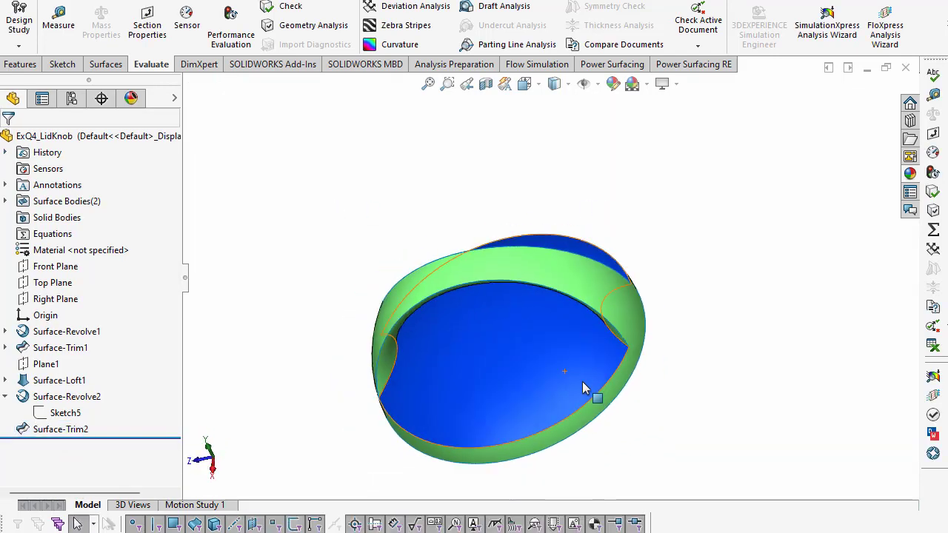
- Measure the blue dome face and read its 7905.83 mm² area
left_click(68, 30)
left_click(531, 332)
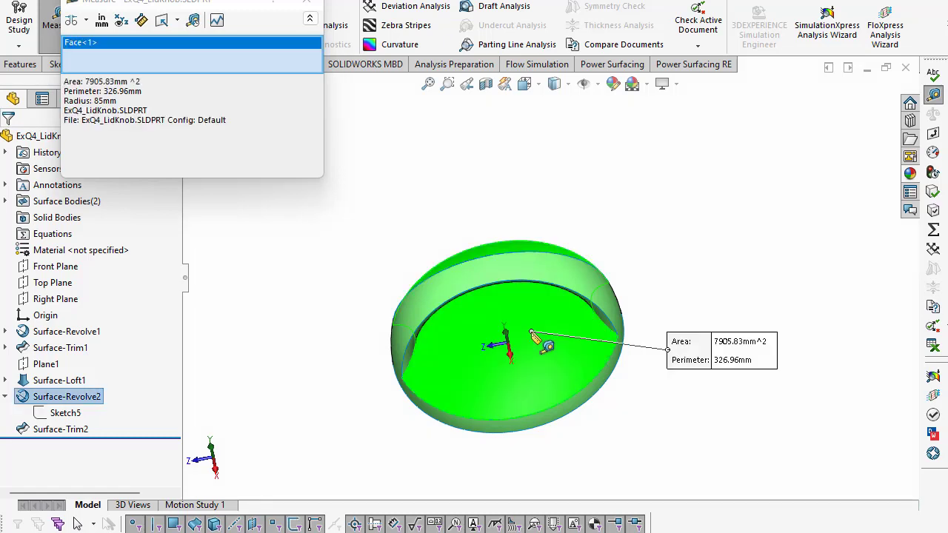
left_click_drag(82, 81, 132, 87)
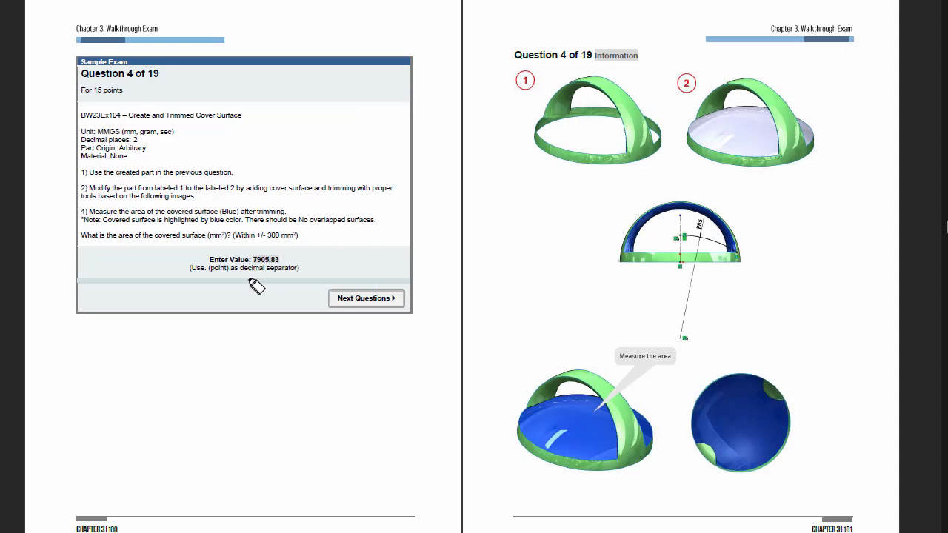
- Circle the 7905.83 answer, tick the dome picture, and move to Question 5
mouse_move(255, 277)
left_mouse_down()
mouse_move(305, 259)
mouse_move(248, 248)
mouse_move(246, 291)
left_mouse_up()
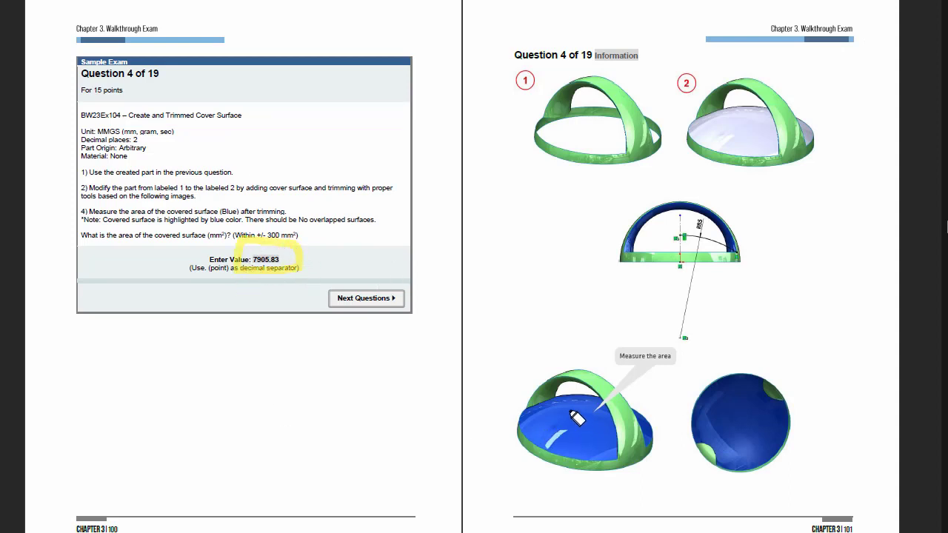
left_click_drag(571, 411, 601, 409)
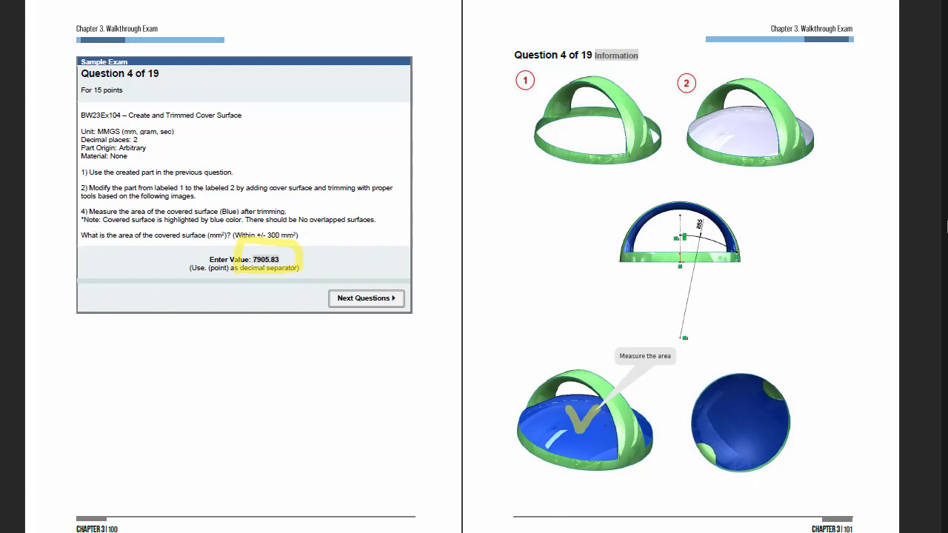
key("Page_Down")
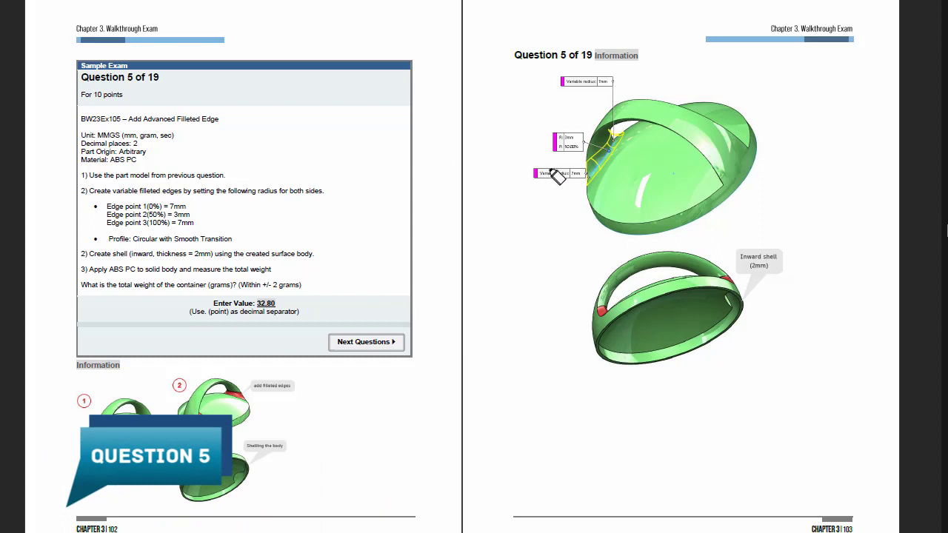
- Highlight the filleted edge, 3mm and 7mm edge-point radii, Smooth Transition, 2mm inward shell and weight tolerance
mouse_move(623, 136)
left_mouse_down()
mouse_move(596, 177)
mouse_move(603, 93)
mouse_move(620, 178)
left_mouse_up()
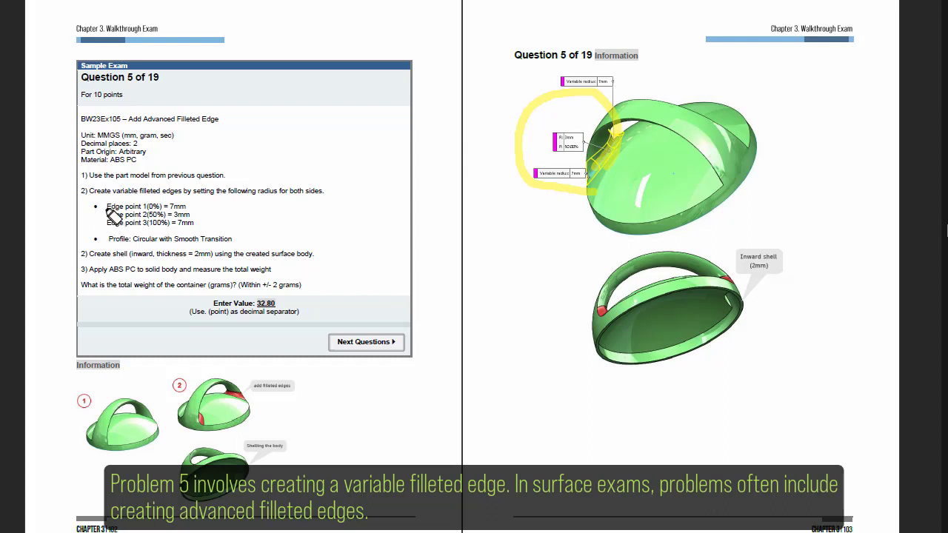
left_click_drag(107, 214, 189, 214)
left_click_drag(109, 222, 179, 223)
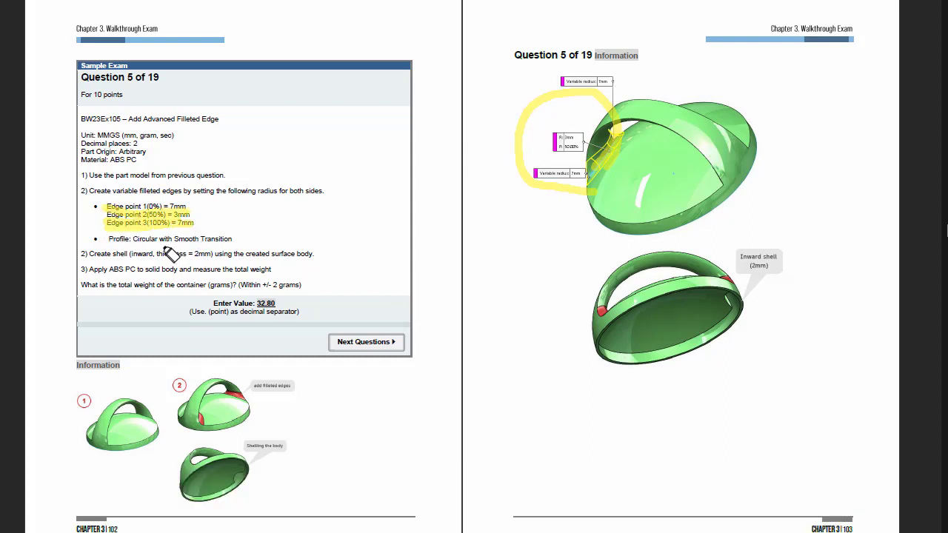
mouse_move(184, 244)
left_mouse_down()
mouse_move(228, 242)
mouse_move(257, 220)
left_mouse_up()
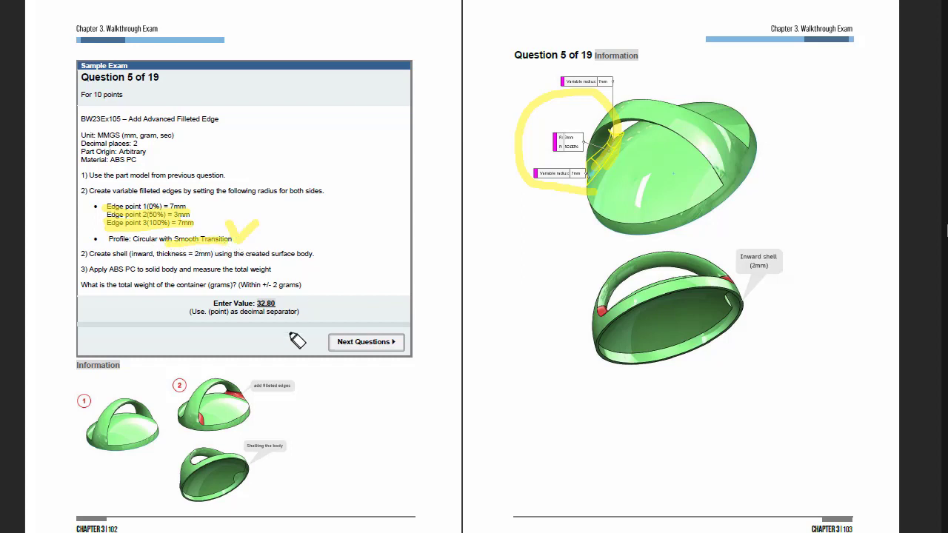
left_click_drag(188, 264, 213, 271)
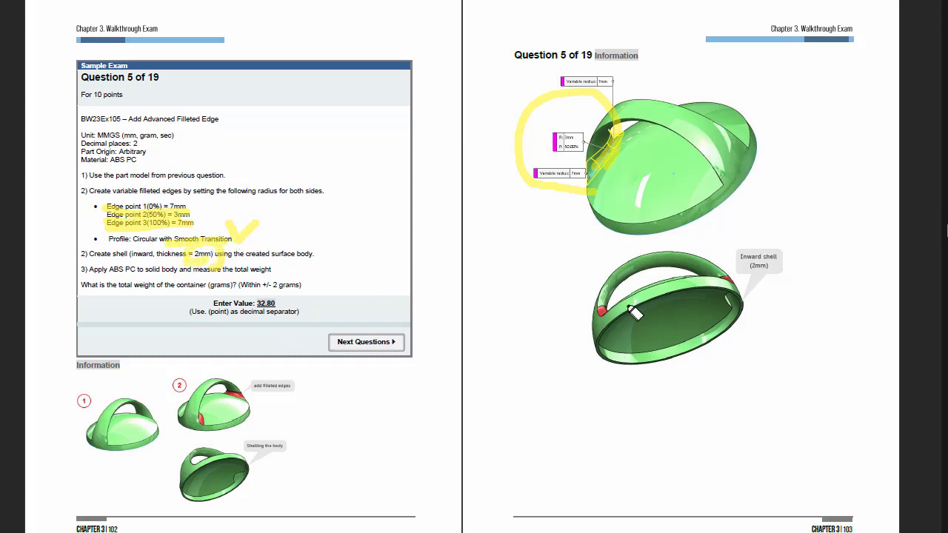
left_click_drag(763, 282, 777, 242)
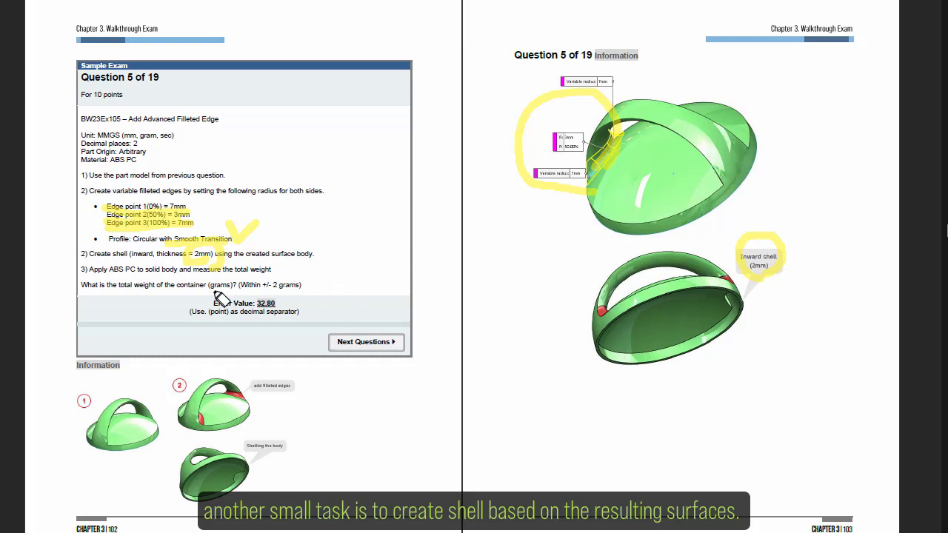
left_click_drag(172, 289, 297, 292)
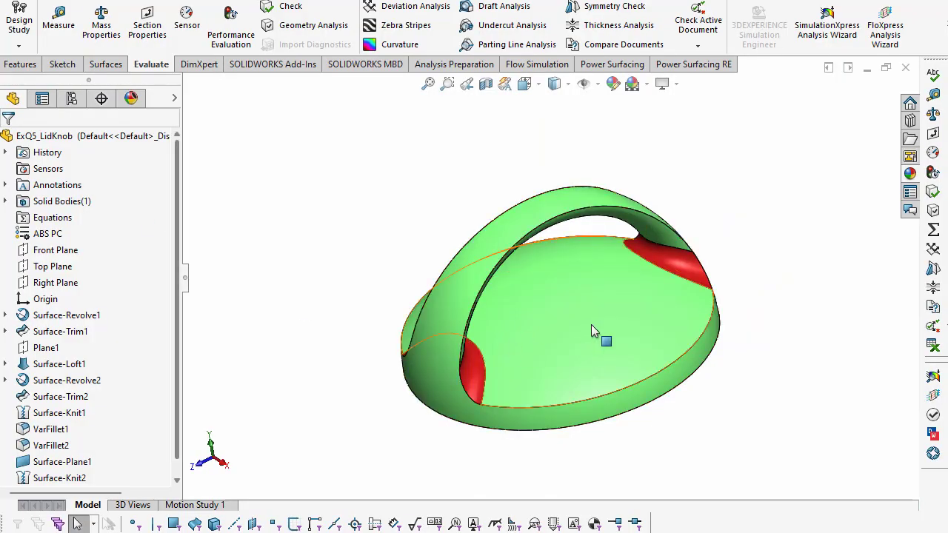
mouse_move(593, 326)
middle_mouse_down()
mouse_move(567, 383)
mouse_move(524, 326)
mouse_move(478, 379)
middle_mouse_up()
left_click(478, 379)
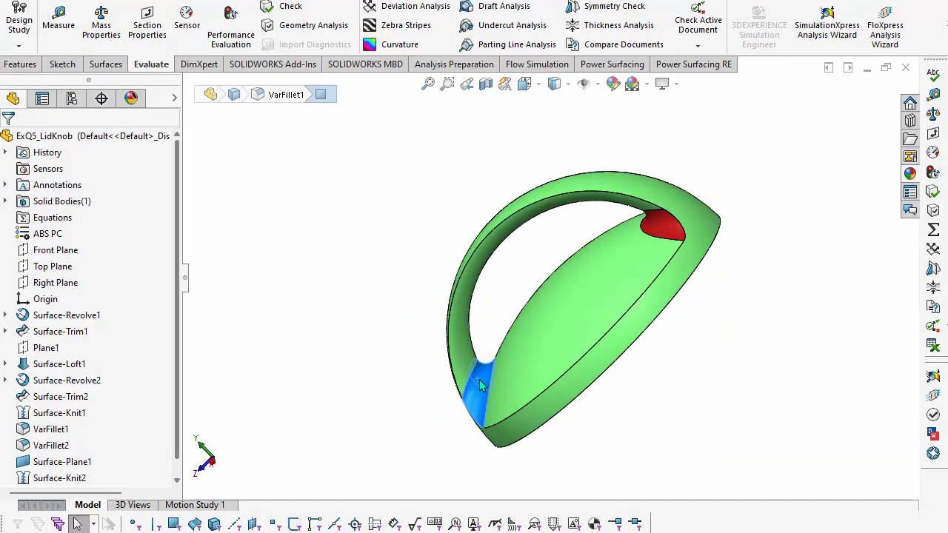
left_click(155, 438)
scroll(155, 437, "down", 1)
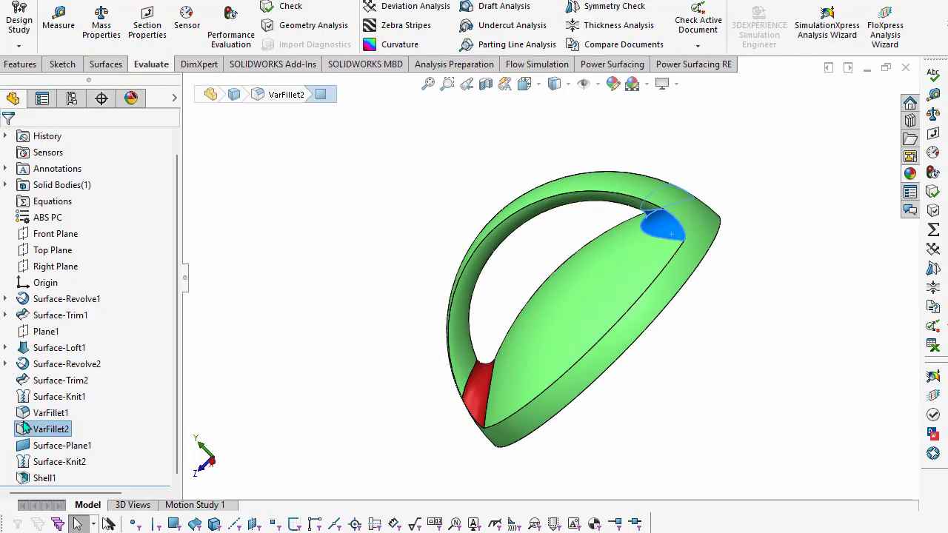
left_click(46, 419)
left_click(58, 365)
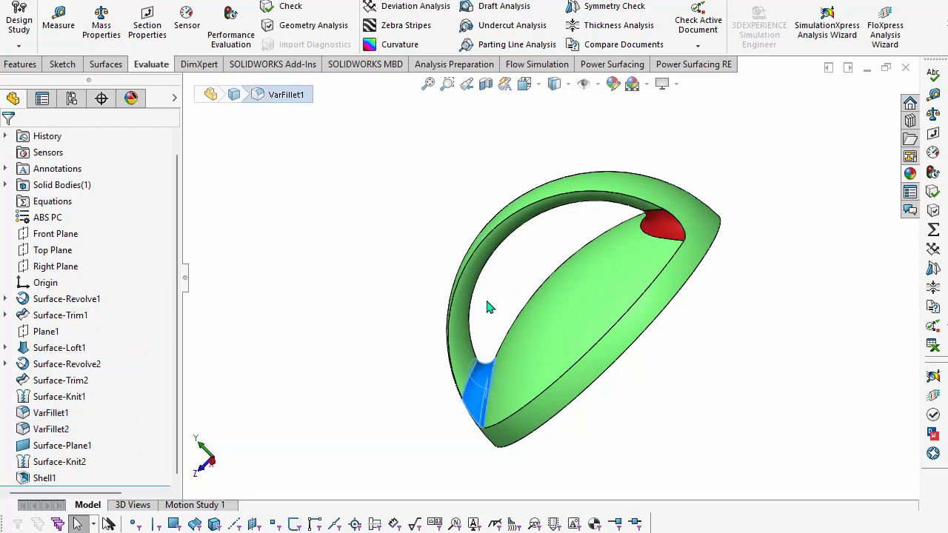
middle_click_drag(263, 260, 285, 348)
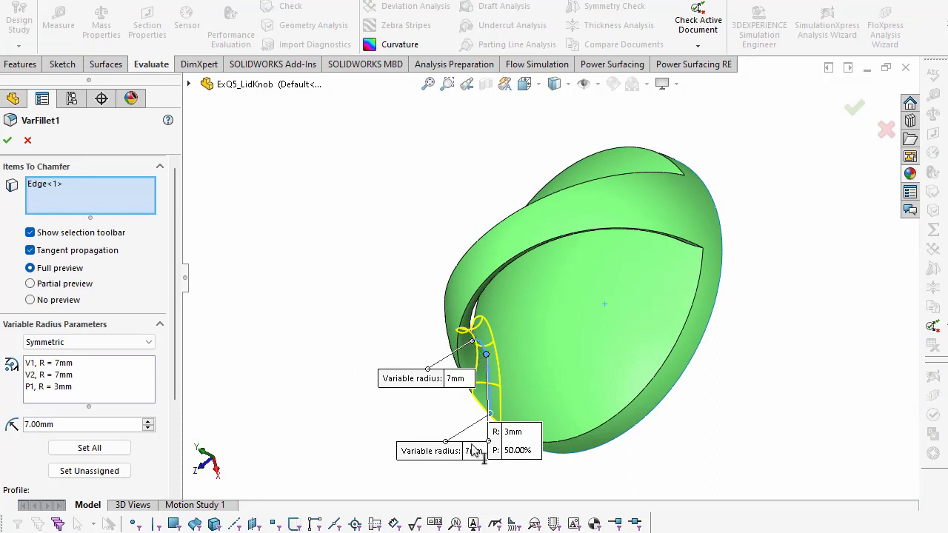
left_click(72, 364)
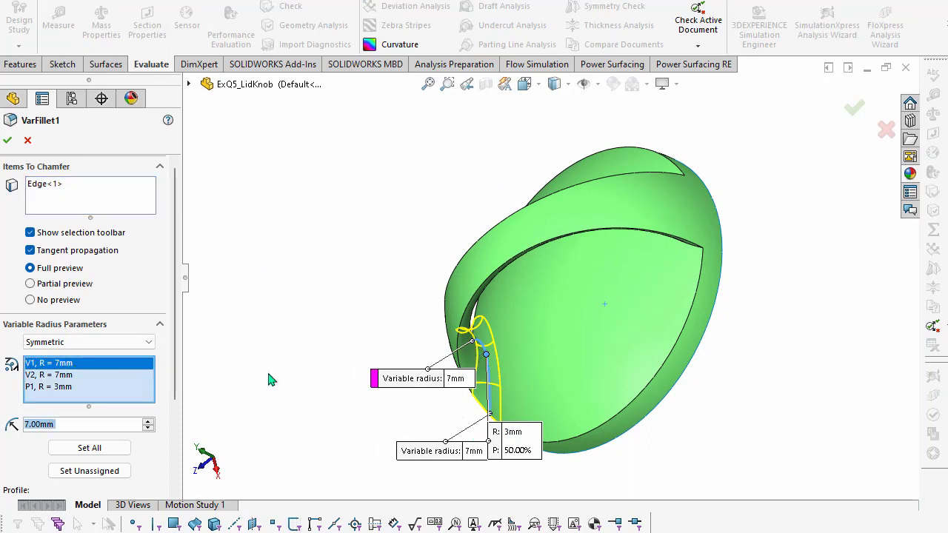
middle_click_drag(433, 401, 408, 429)
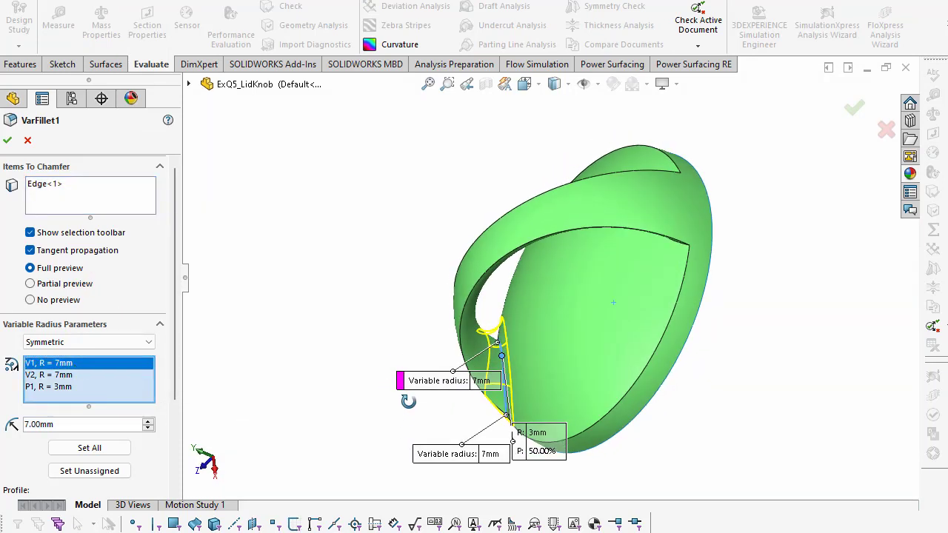
left_click(108, 375)
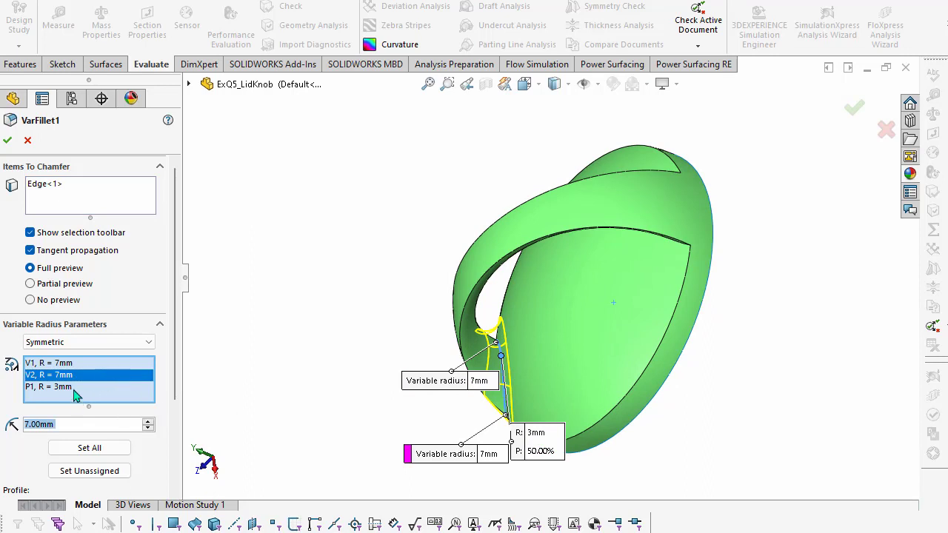
left_click(108, 386)
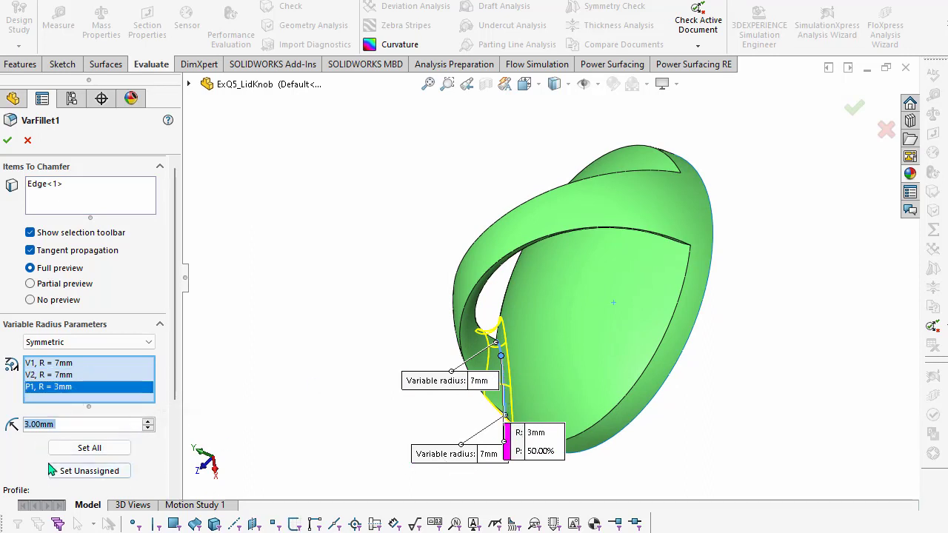
left_click(8, 140)
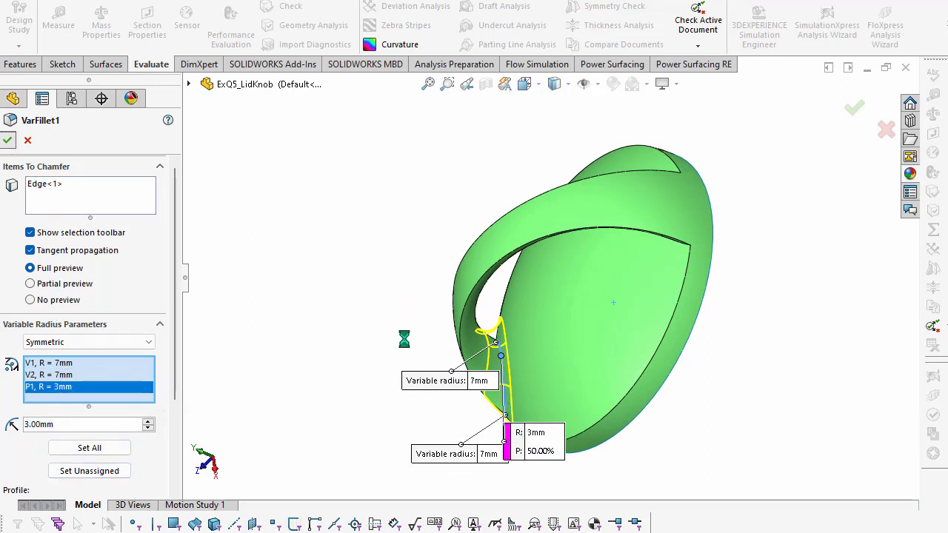
middle_click_drag(384, 342, 637, 243)
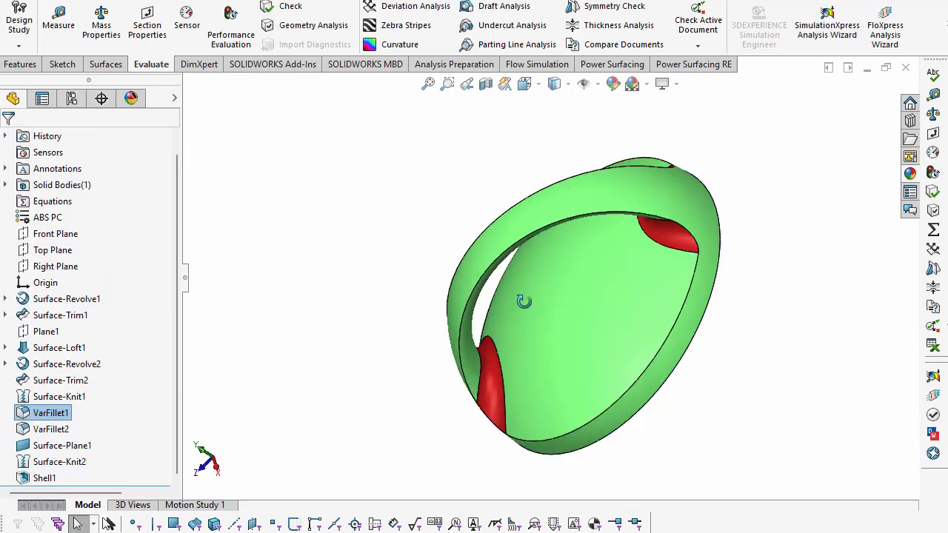
left_click(46, 396)
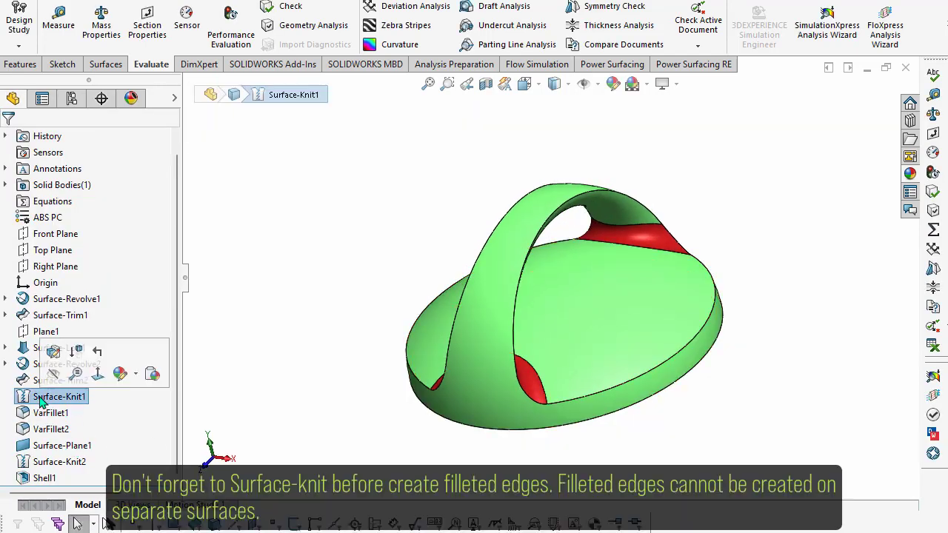
left_click(53, 353)
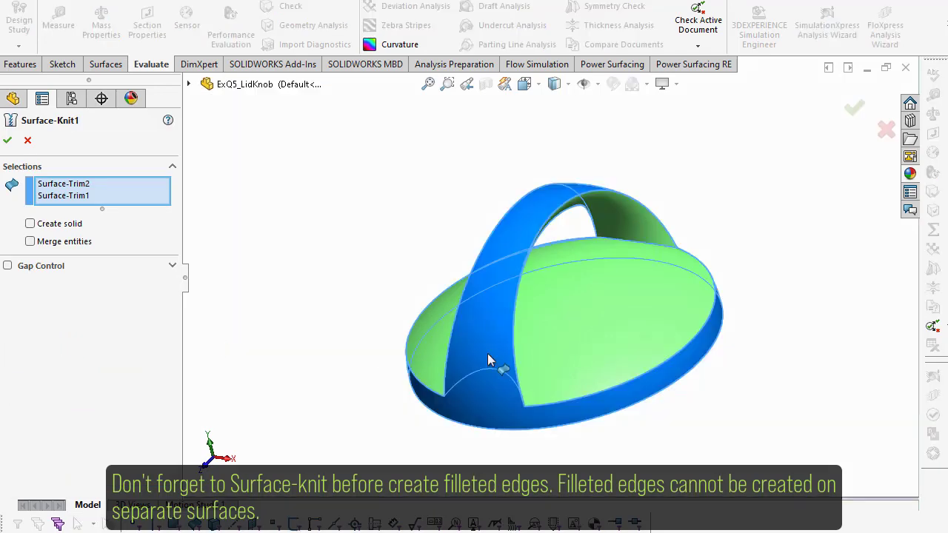
middle_click_drag(487, 353, 570, 198)
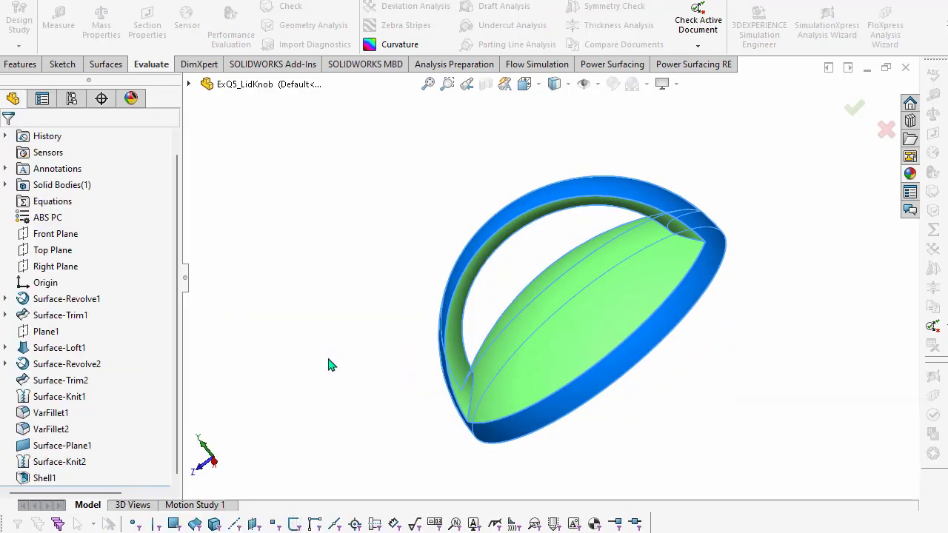
left_click(63, 447)
mouse_move(613, 413)
middle_mouse_down()
mouse_move(596, 269)
mouse_move(575, 220)
middle_mouse_up()
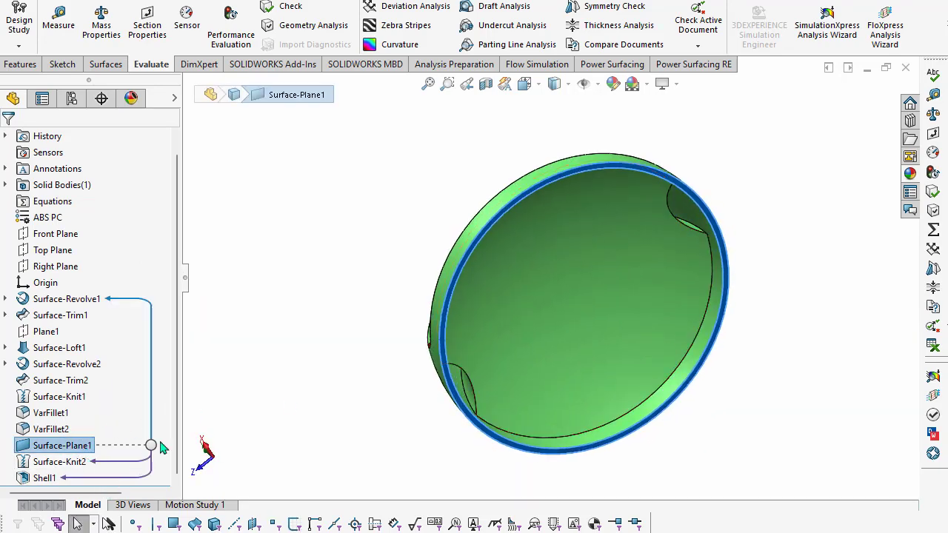
scroll(259, 363, "down", 3)
scroll(88, 370, "up", 1)
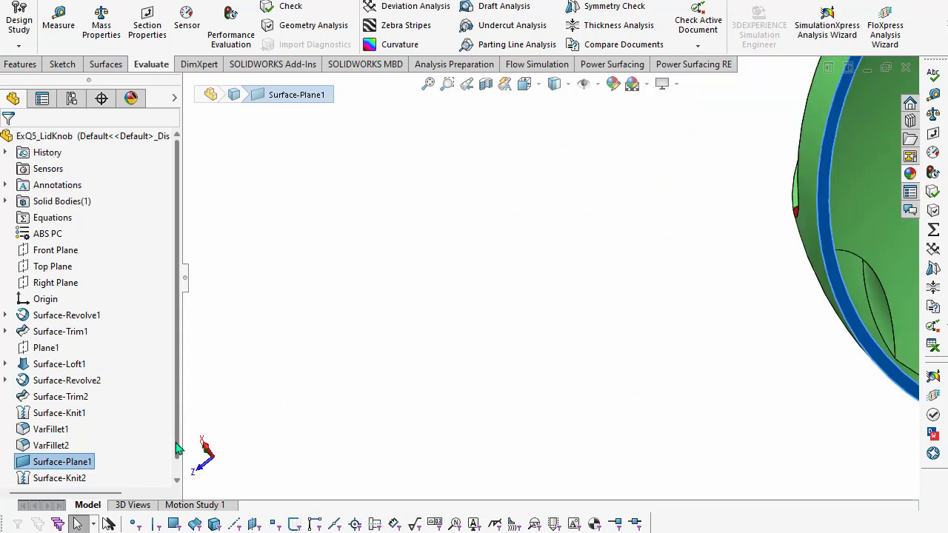
left_click(444, 87)
scroll(178, 452, "down", 1)
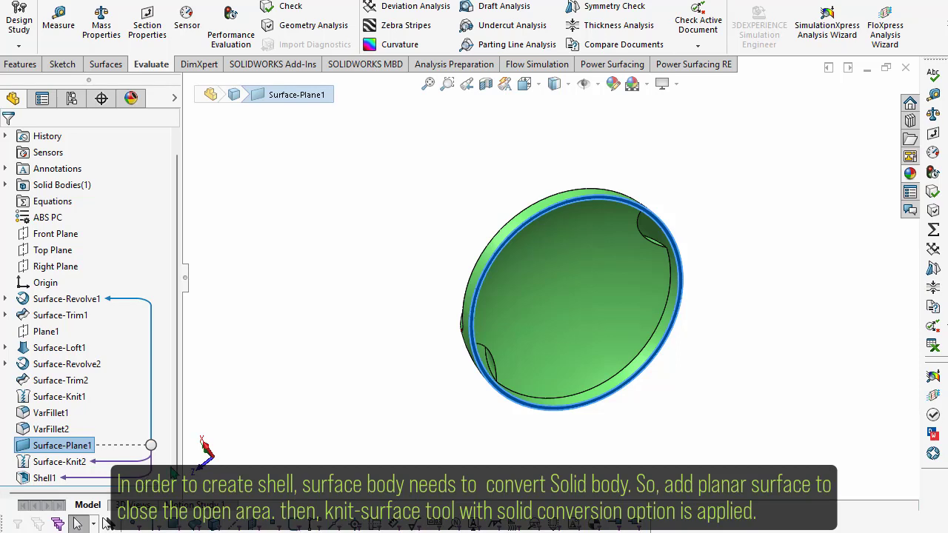
left_click_drag(74, 487, 156, 435)
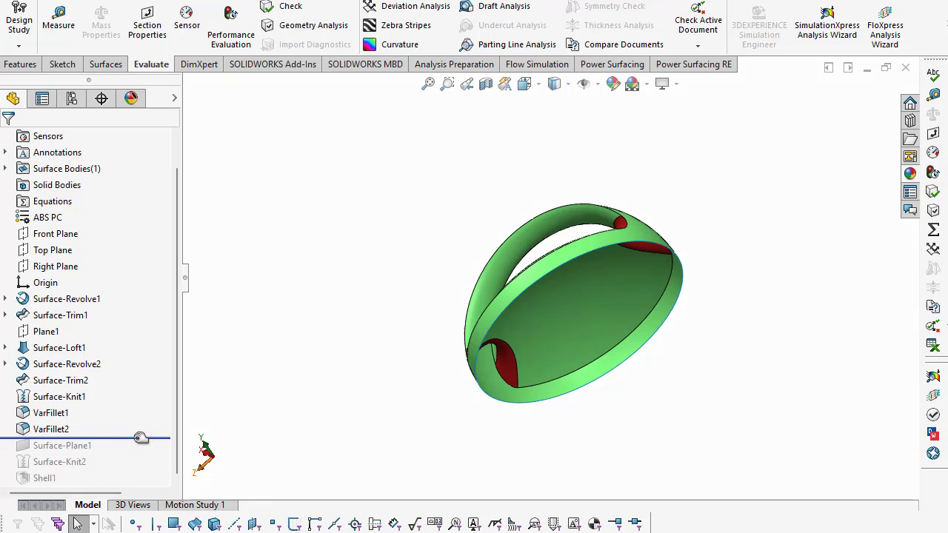
left_click_drag(141, 438, 134, 454)
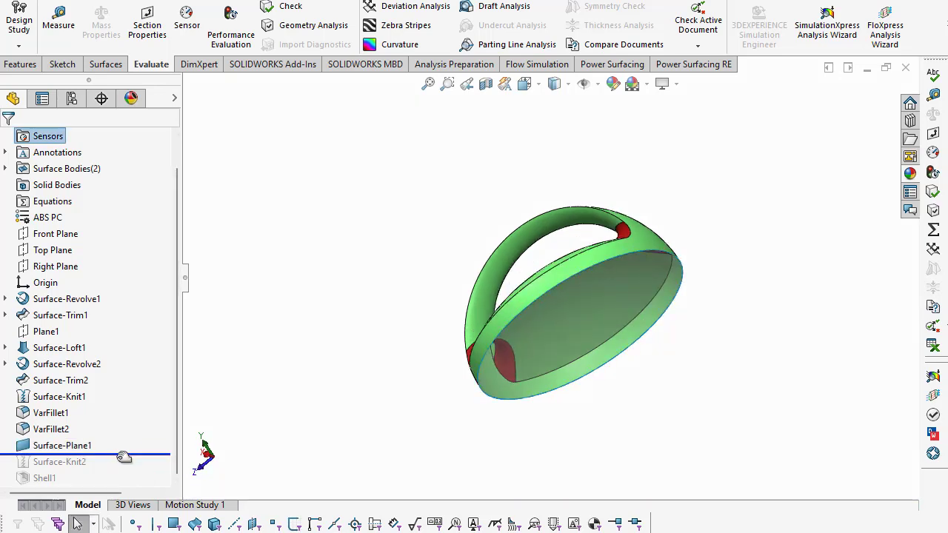
left_click_drag(123, 457, 124, 471)
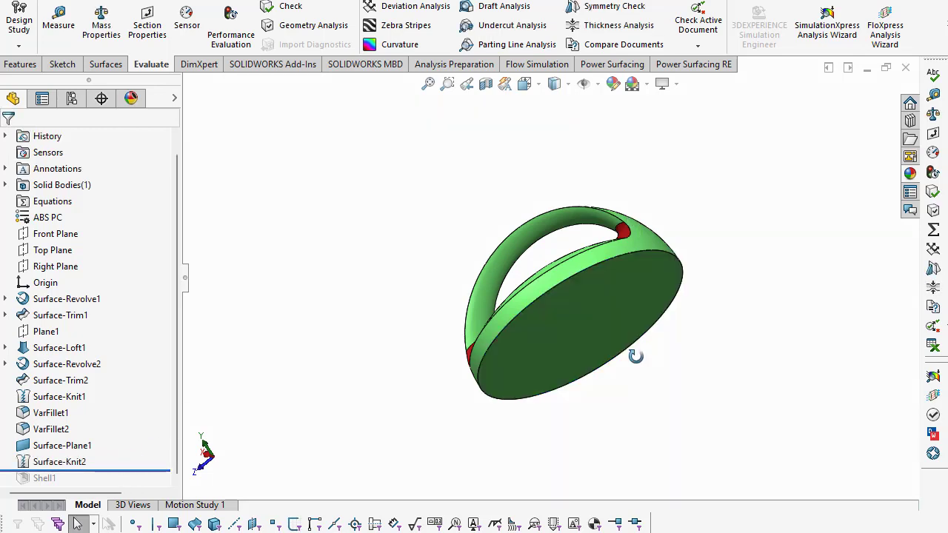
mouse_move(96, 470)
left_mouse_down()
mouse_move(104, 484)
mouse_move(48, 485)
left_mouse_up()
left_click(45, 478)
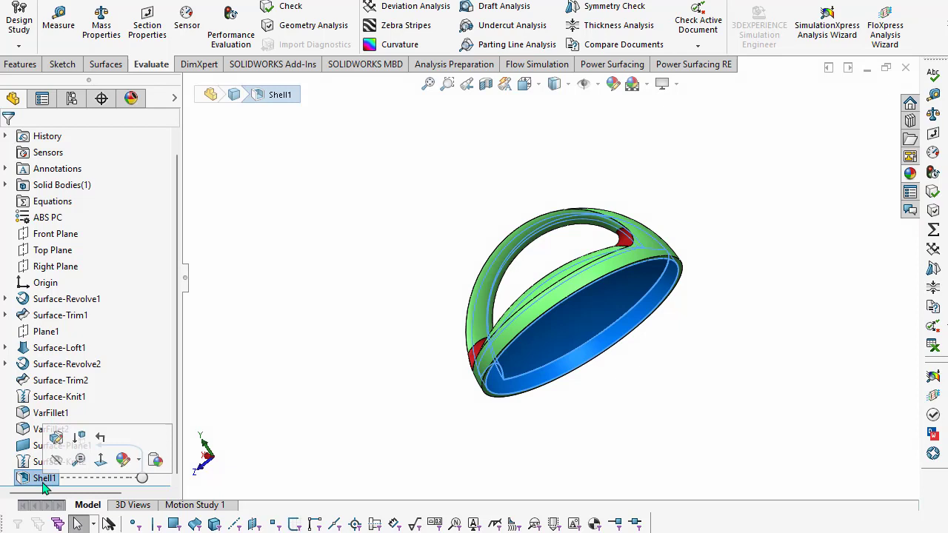
- Confirm Shell1 keeps its 2.00mm thickness with Face<1> removed, leaving it unchanged
left_click(58, 438)
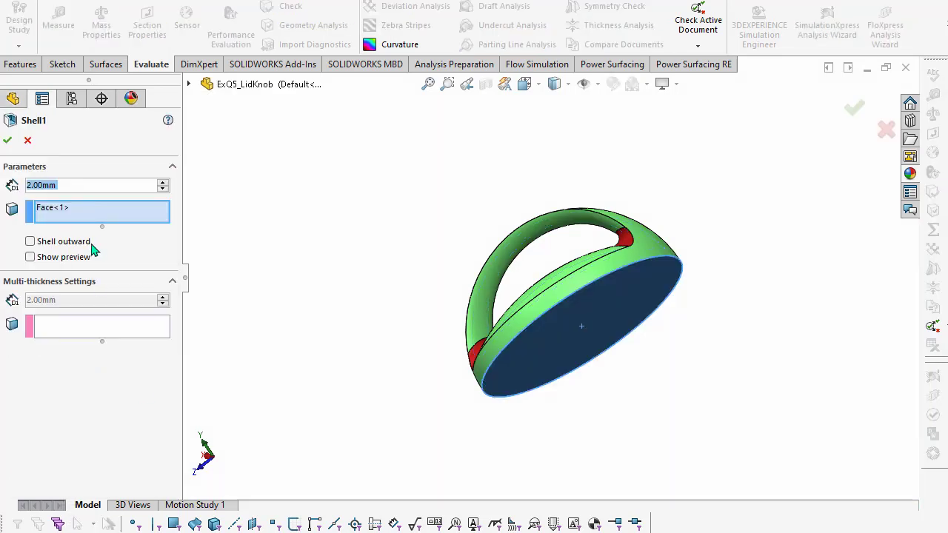
key("ctrl+8")
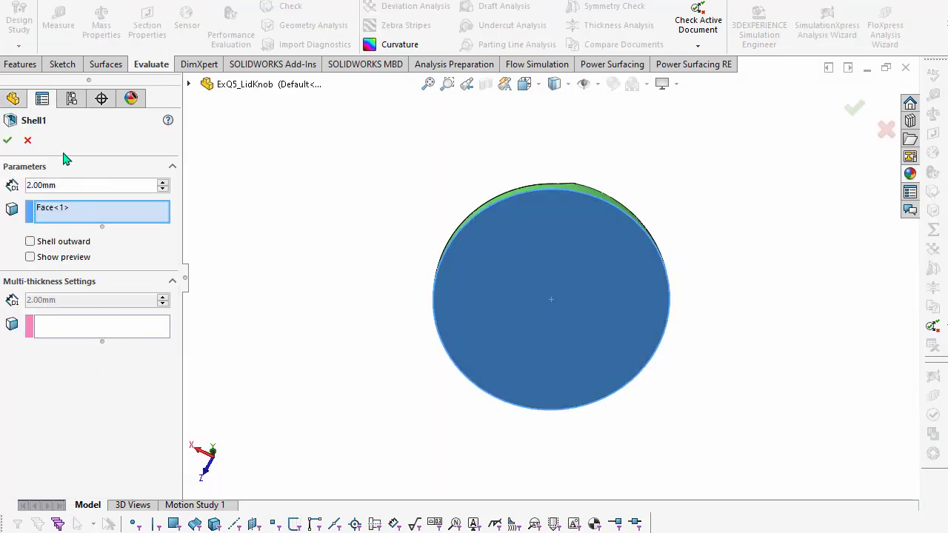
left_click(9, 143)
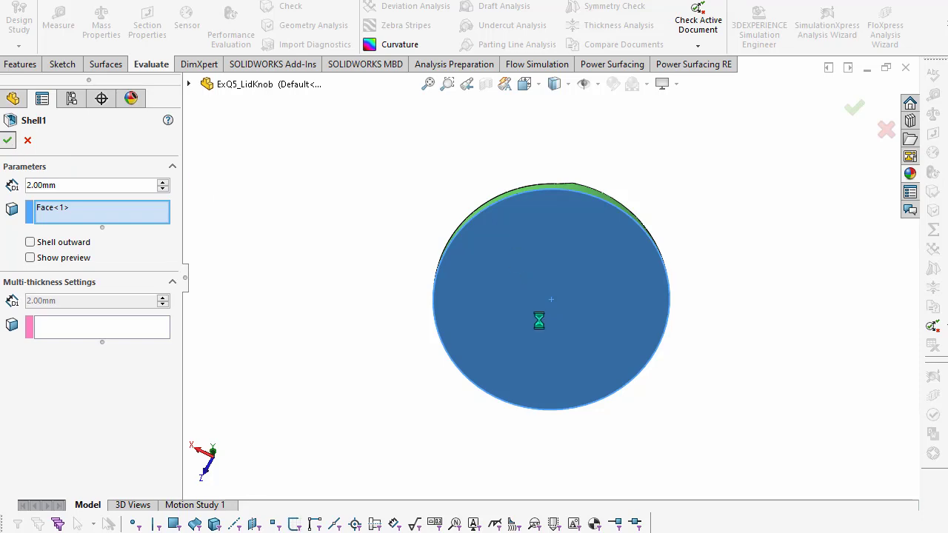
middle_click_drag(318, 259, 393, 368)
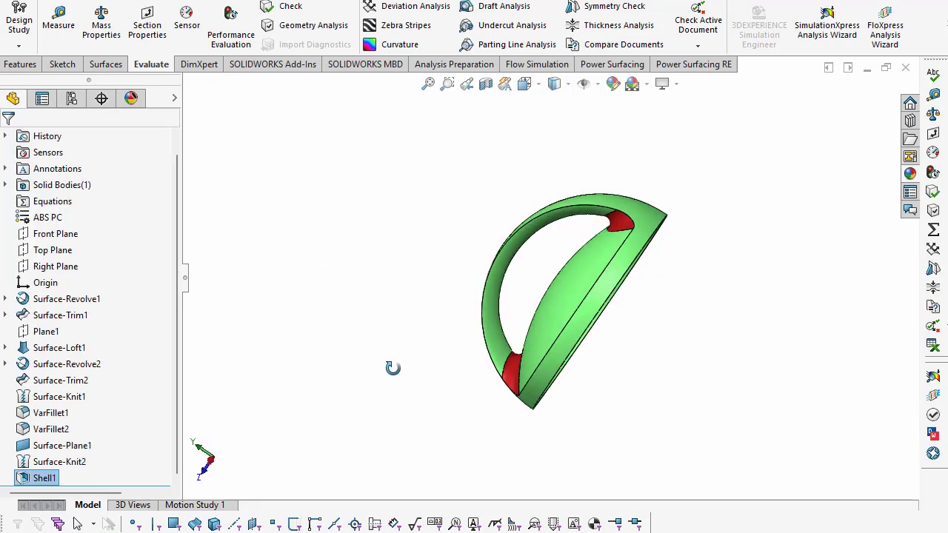
- Check the applied ABS PC material properties, including 1070 kg/m³ mass density
left_click(50, 221)
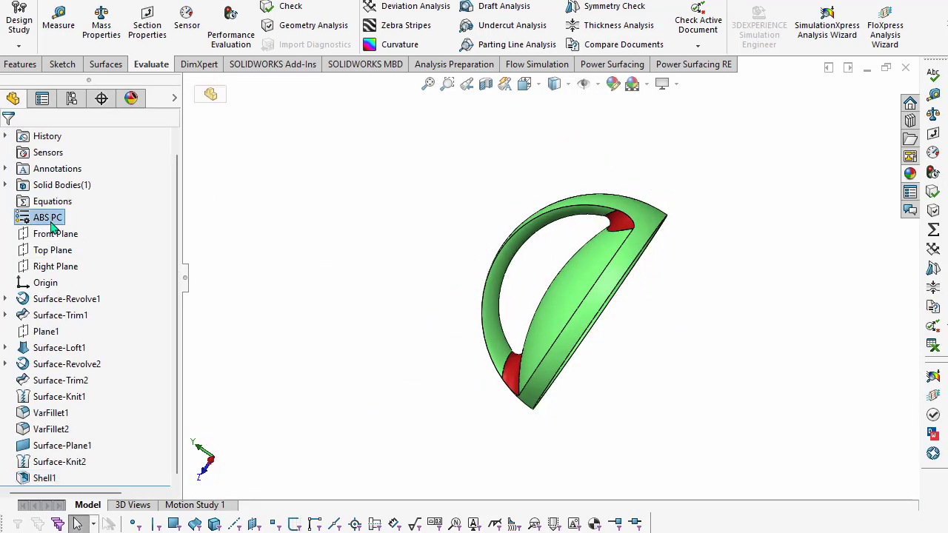
right_click(52, 225)
left_click(74, 231)
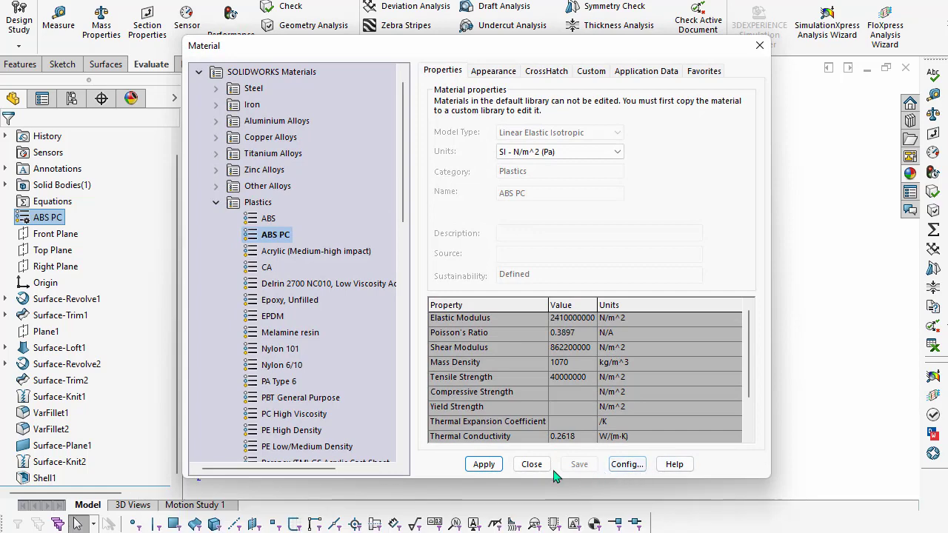
left_click(531, 465)
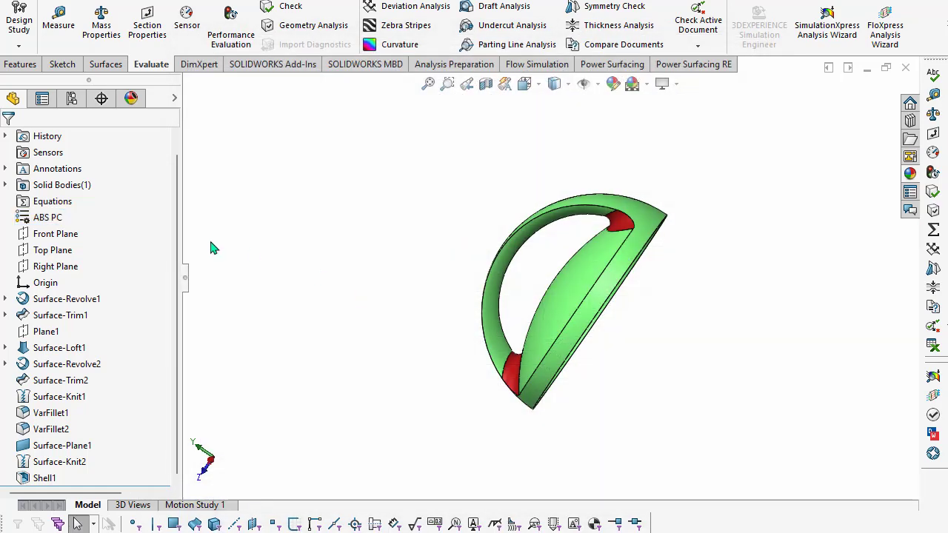
- Verify the Solid Bodies folder holds only one body, Shell1
double_click(46, 187)
left_click(46, 188)
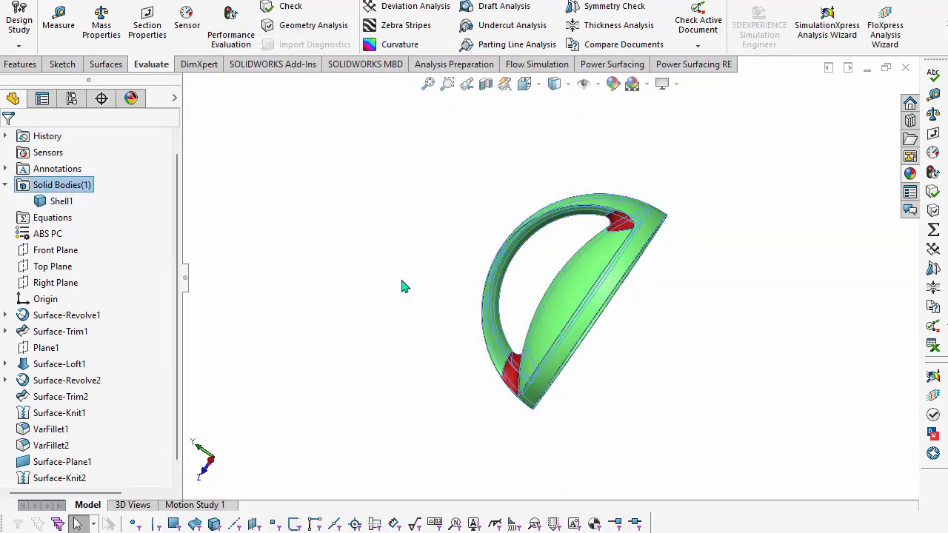
mouse_move(396, 295)
middle_mouse_down()
mouse_move(481, 480)
mouse_move(448, 494)
middle_mouse_up()
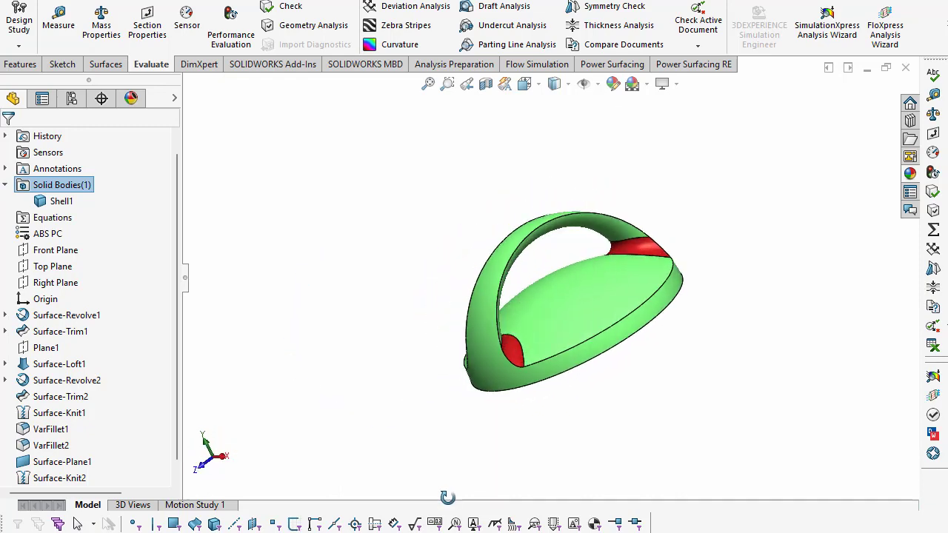
left_click(362, 269)
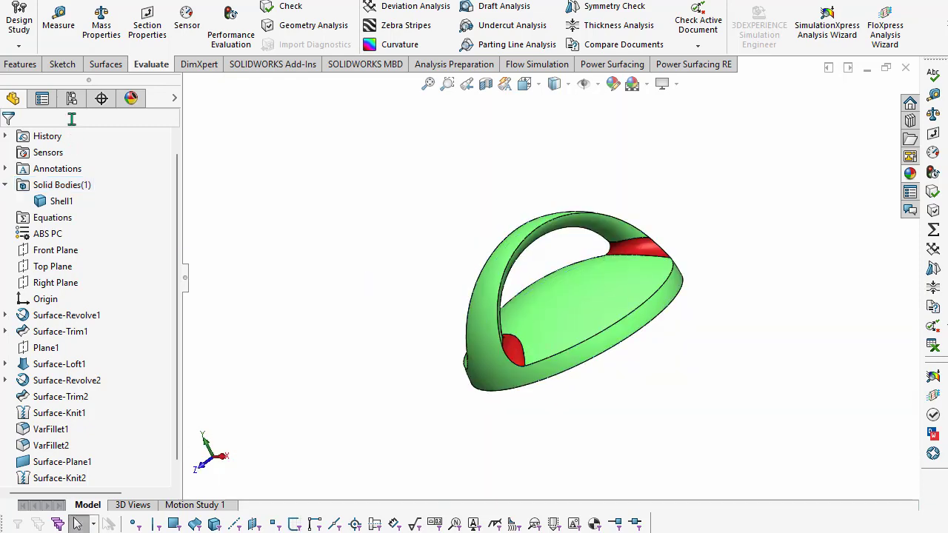
- Read the lid's mass properties: 32.80 grams mass and 30653.02 mm³ volume
left_click(87, 41)
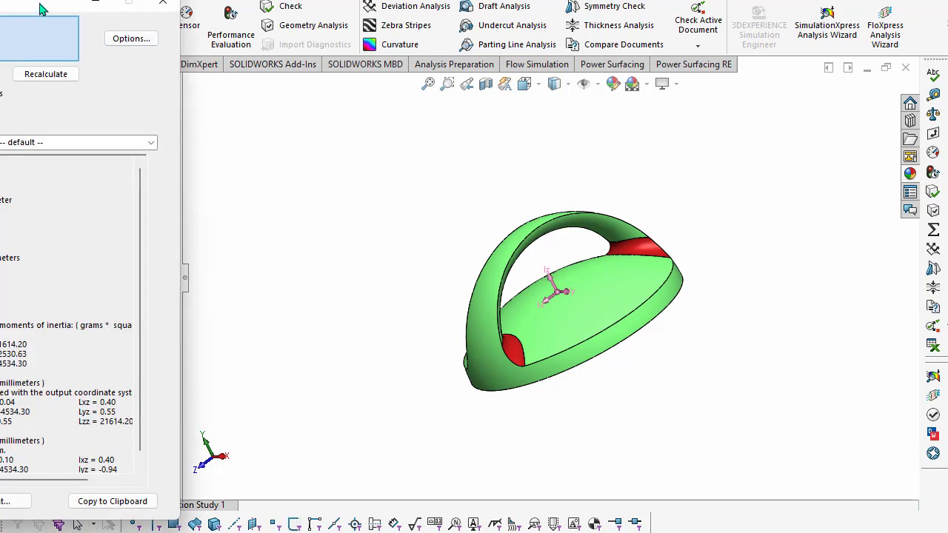
mouse_move(42, 9)
left_mouse_down()
mouse_move(385, 46)
mouse_move(424, 78)
left_mouse_up()
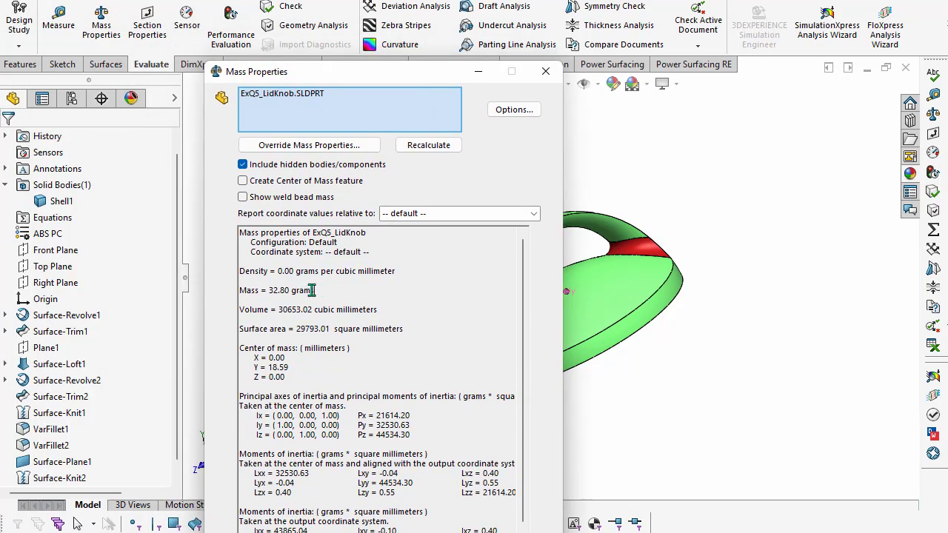
left_click_drag(312, 291, 263, 290)
left_click(355, 280)
left_click(477, 72)
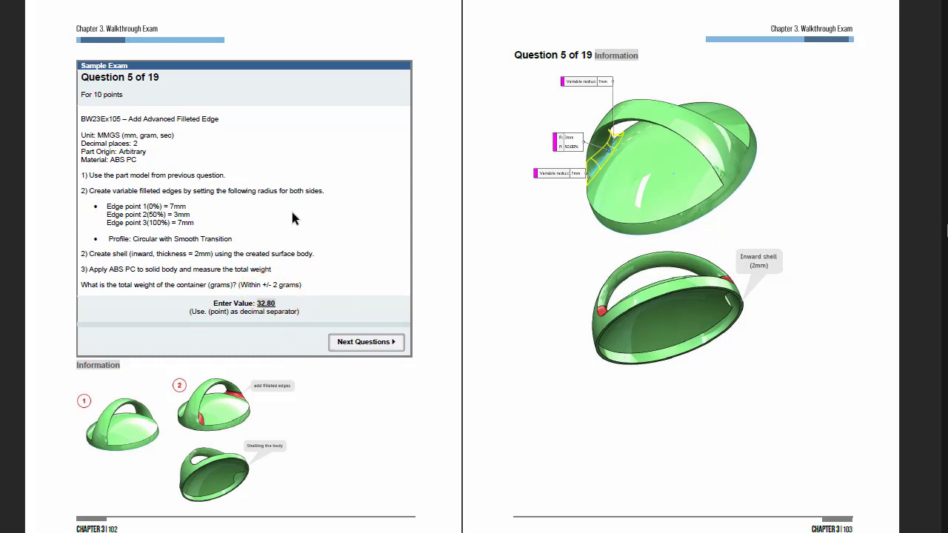
- Flip to pages 108–109 for Question 6 of 19, the tapered-surface exhaust manifold problem
key("Page_Down")
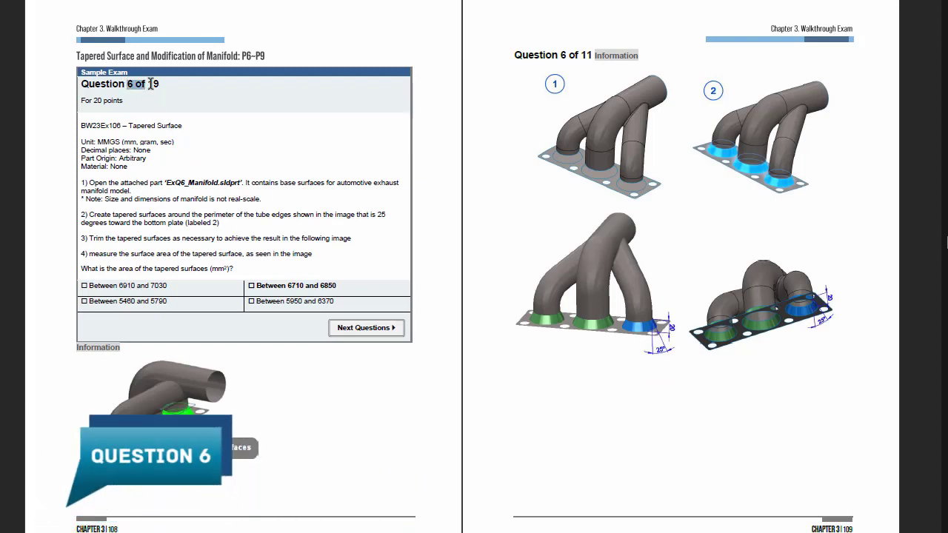
- Highlight ExQ6_Manifold.sldprt, the tapered-surface and trim steps, the area question and image 2
left_click_drag(150, 83, 159, 84)
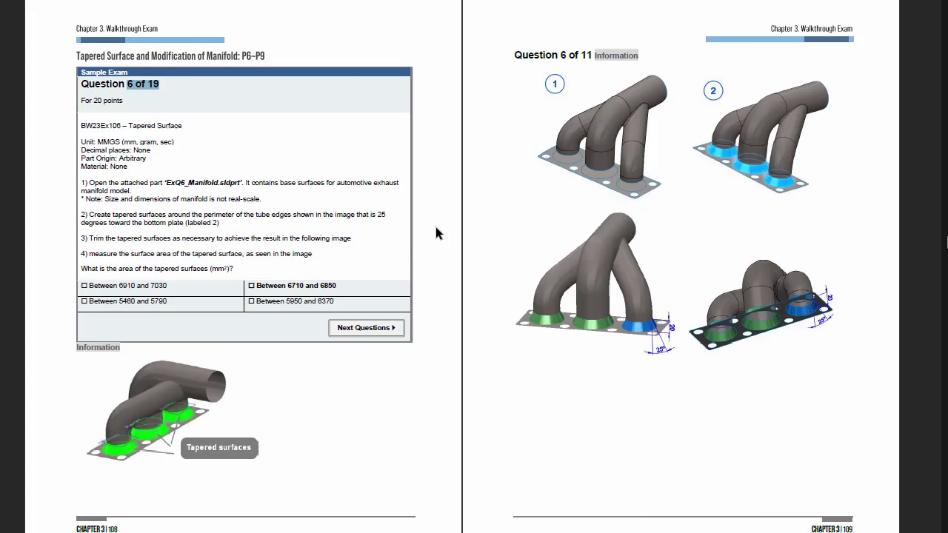
left_click(251, 234)
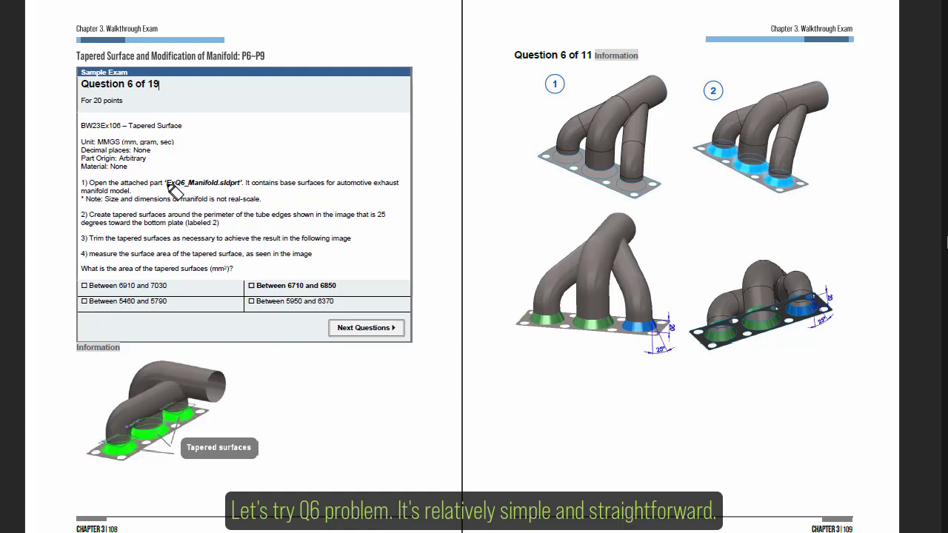
left_click_drag(169, 184, 229, 183)
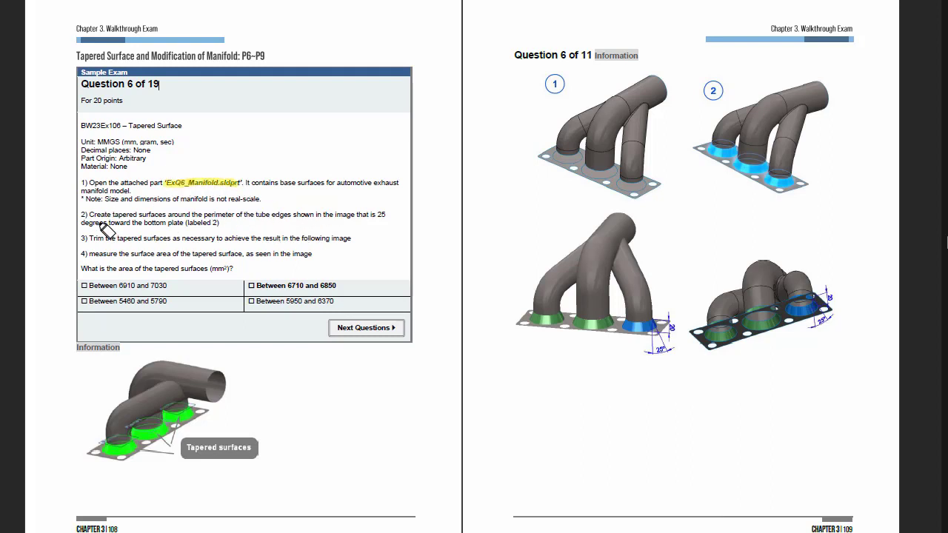
left_click_drag(104, 217, 117, 233)
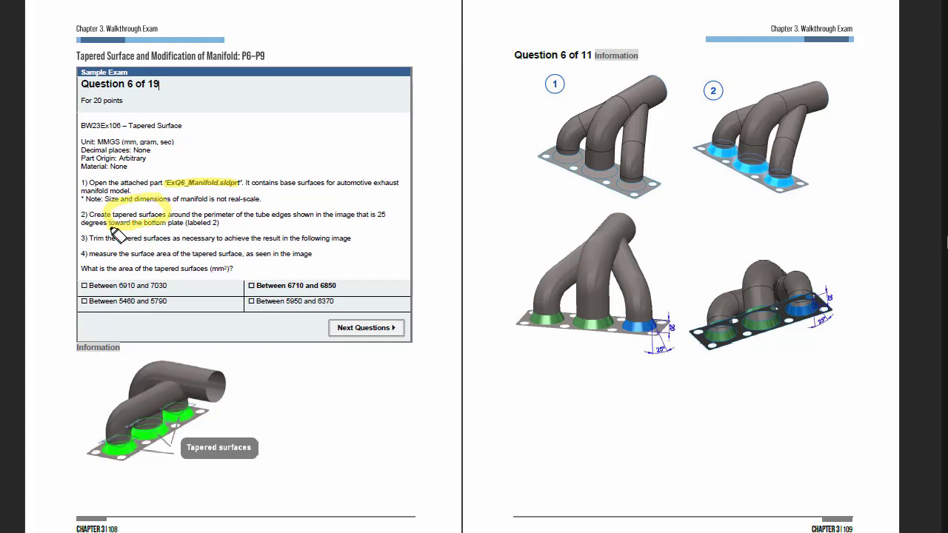
left_click_drag(776, 201, 760, 198)
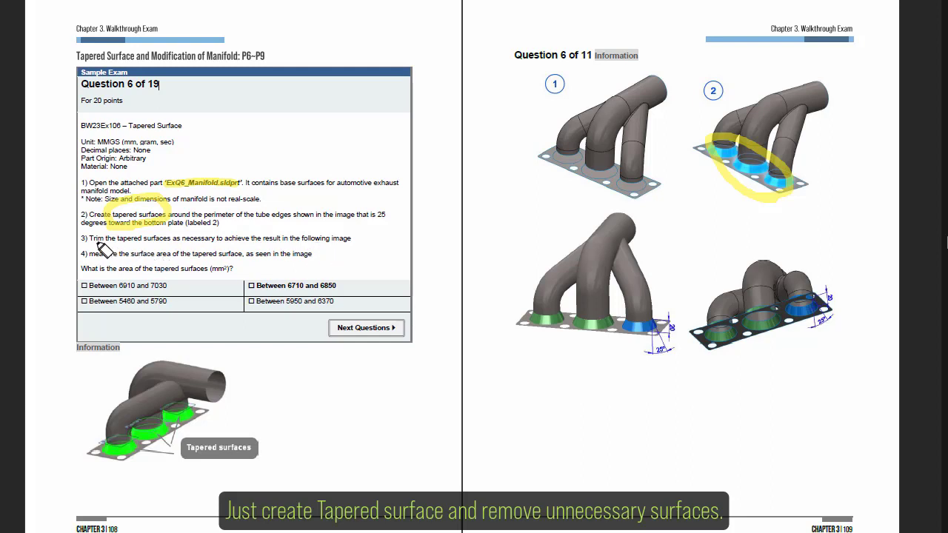
left_click_drag(90, 239, 345, 239)
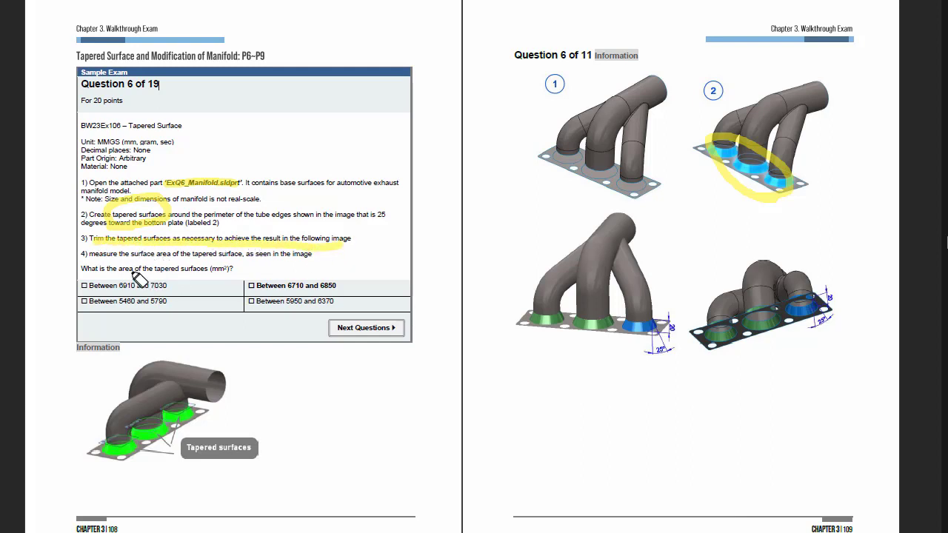
left_click_drag(118, 270, 267, 254)
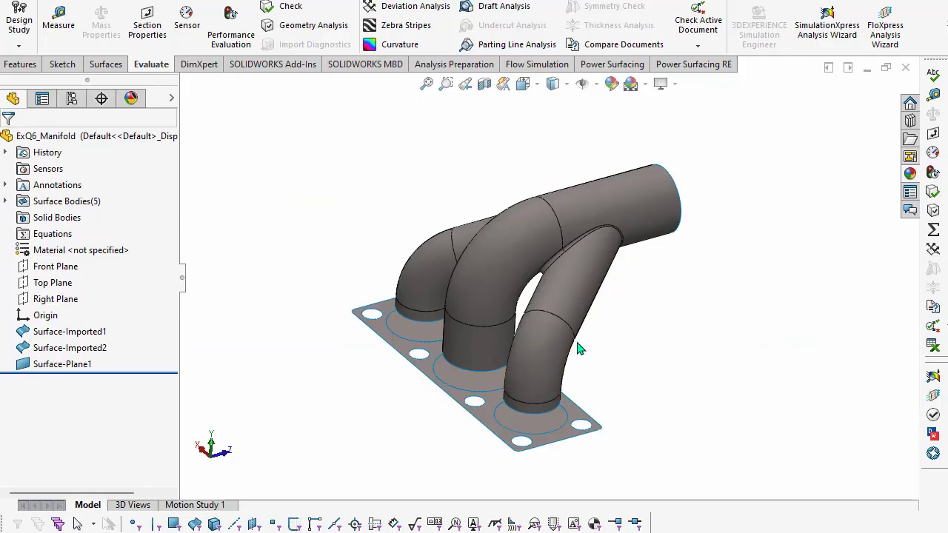
- List the five surface bodies and show where Plane1, Plane2 and Plane3 lie on the manifold
mouse_move(634, 348)
middle_mouse_down()
mouse_move(563, 214)
mouse_move(632, 359)
mouse_move(681, 398)
mouse_move(772, 186)
mouse_move(669, 333)
mouse_move(609, 284)
middle_mouse_up()
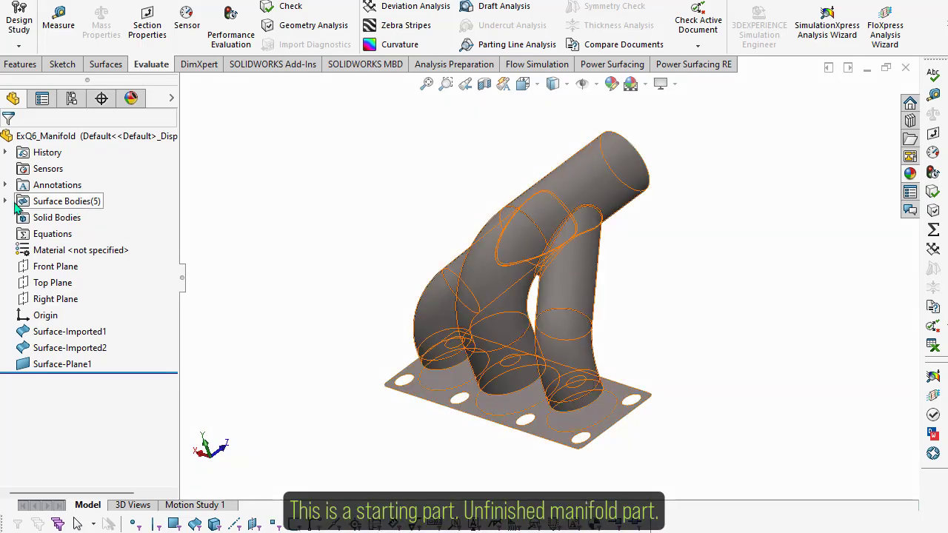
double_click(77, 208)
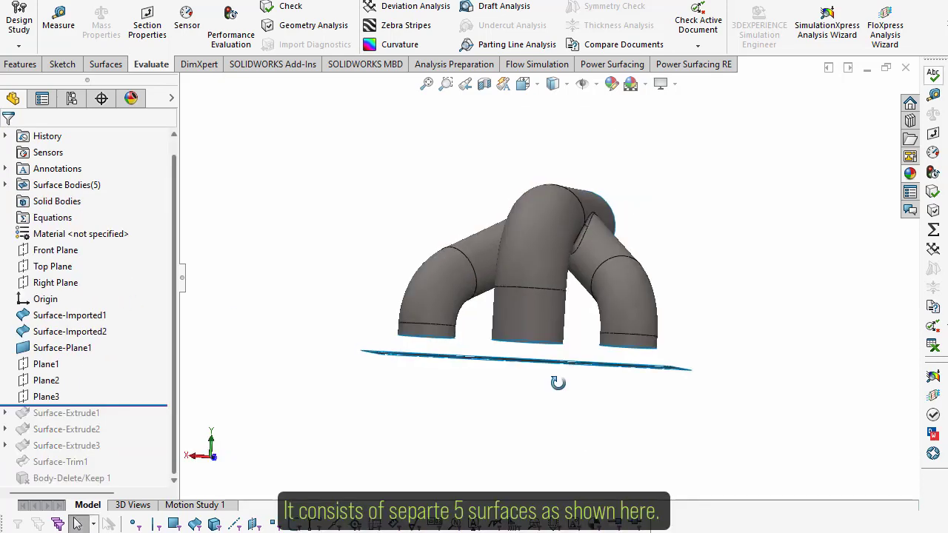
left_click(55, 364)
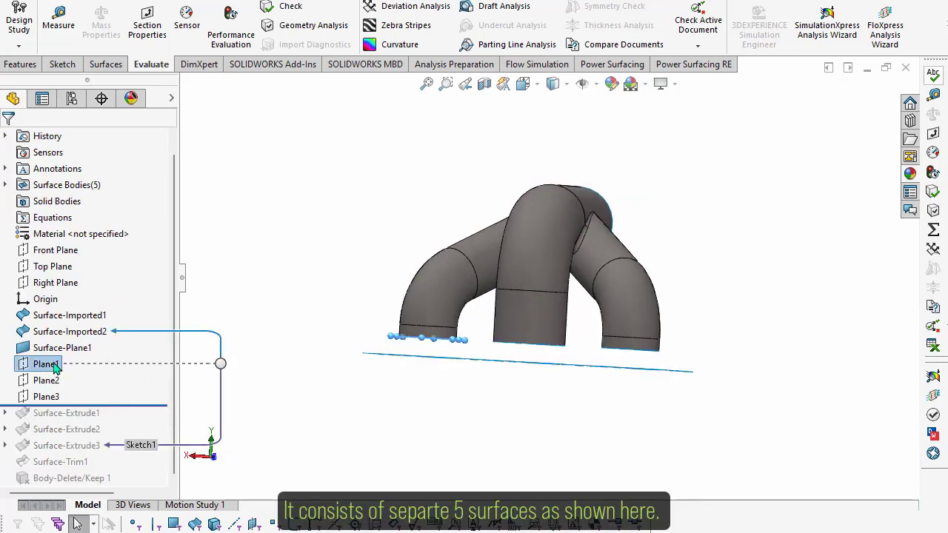
middle_click_drag(392, 364, 577, 393)
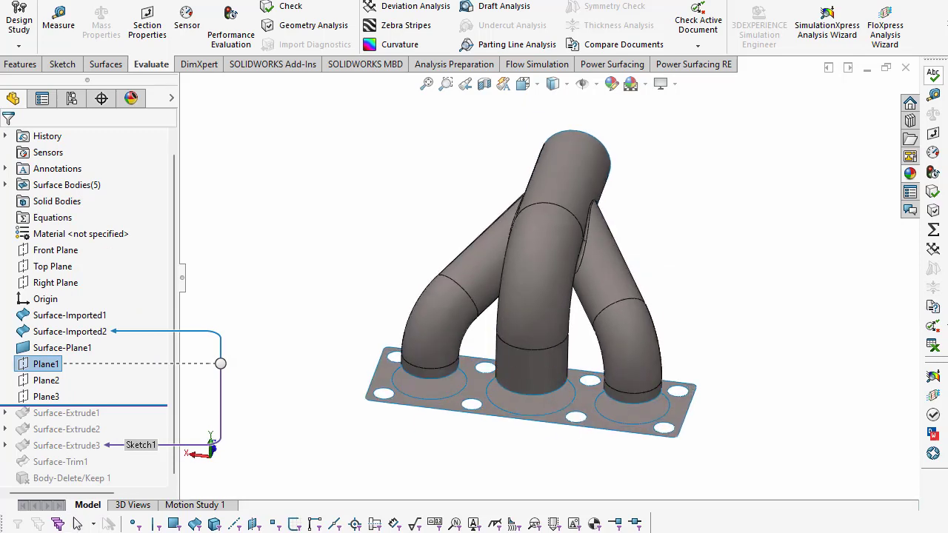
left_click(46, 380)
left_click(46, 396)
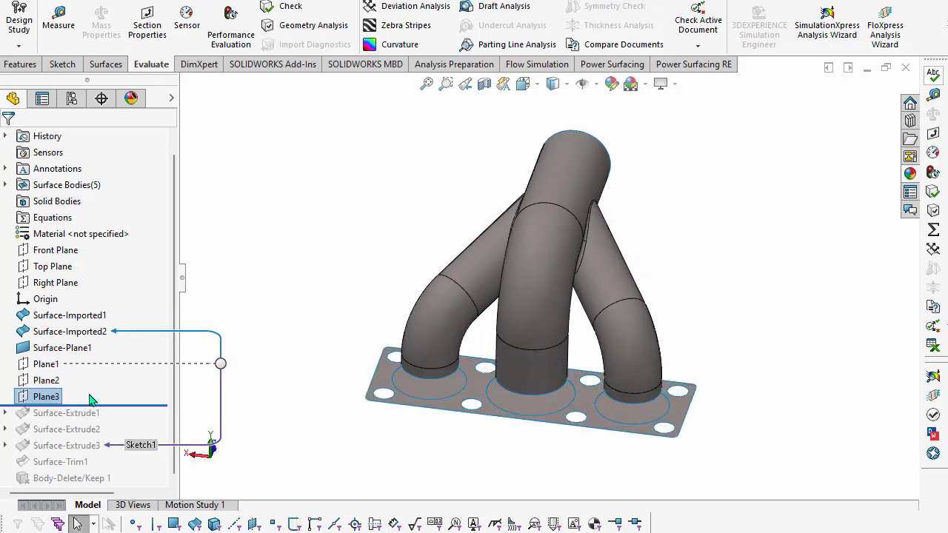
- Roll forward to include Surface-Extrude1 and inspect its Sketch3 profile around the port
left_click_drag(85, 408, 85, 422)
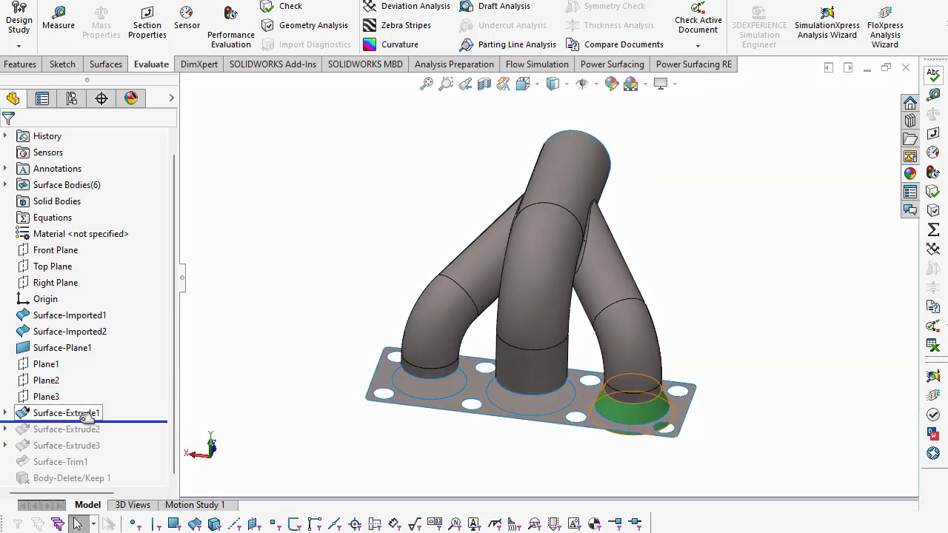
left_click(6, 413)
left_click(66, 429)
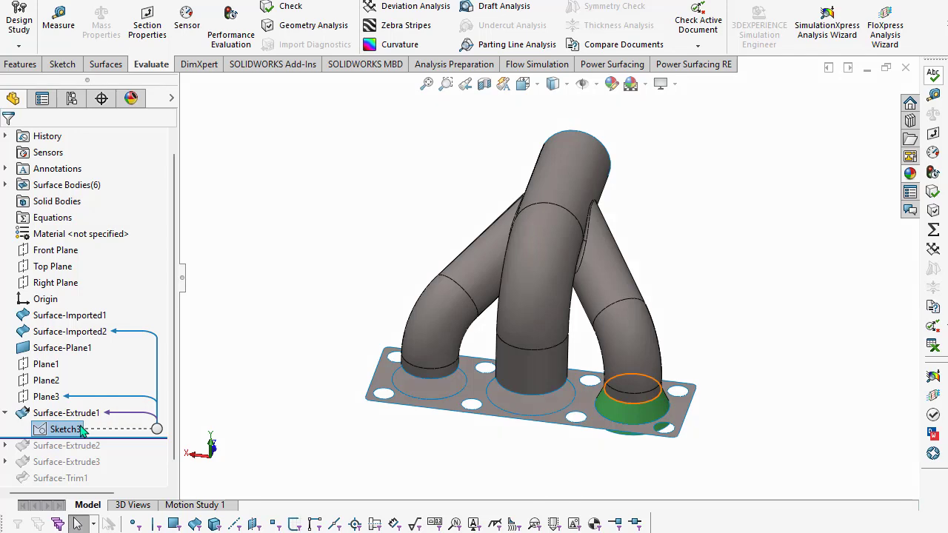
right_click(81, 431)
key("Escape")
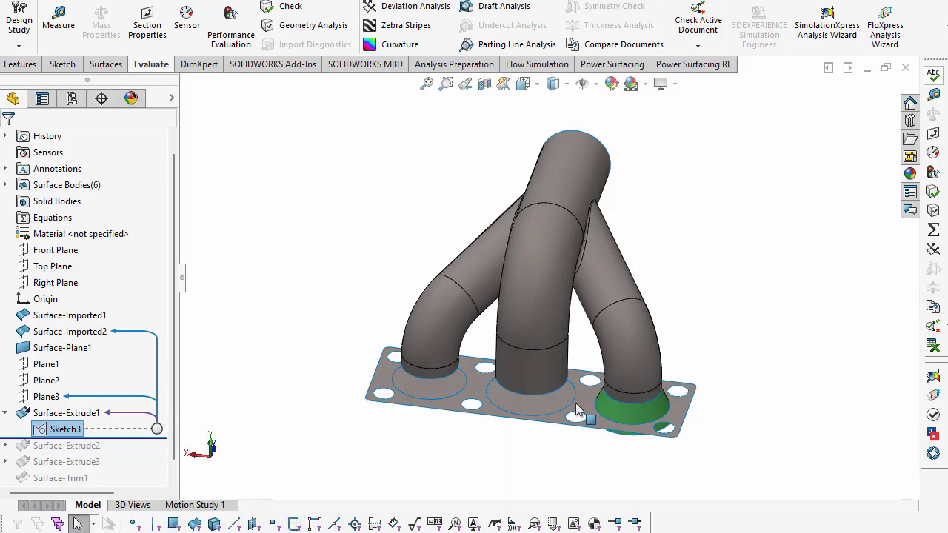
middle_click_drag(577, 411, 660, 241)
scroll(632, 313, "down", 3)
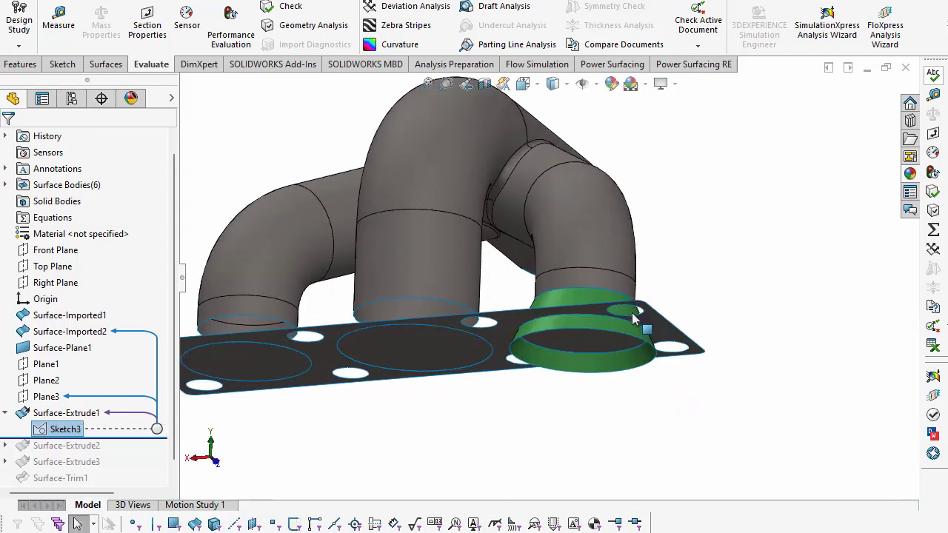
scroll(631, 313, "down", 2)
right_click(74, 432)
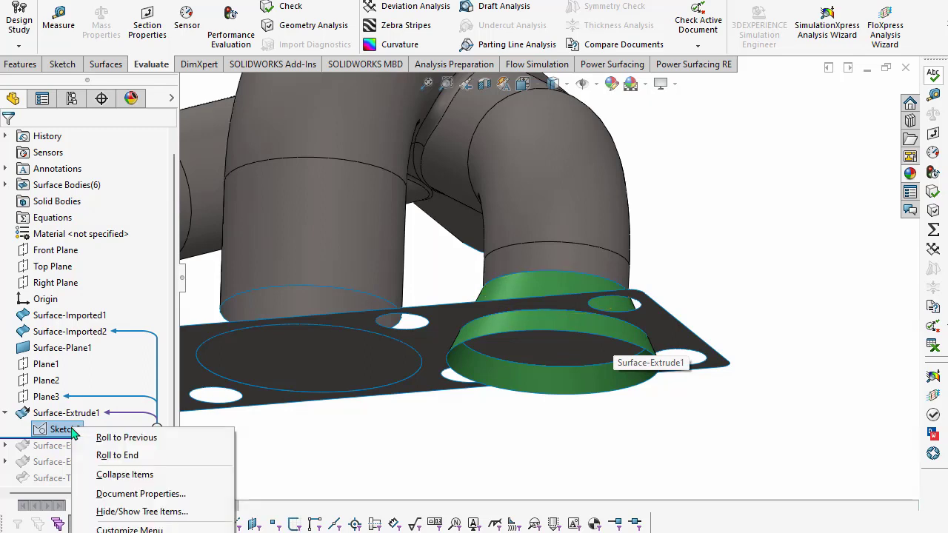
key("Escape")
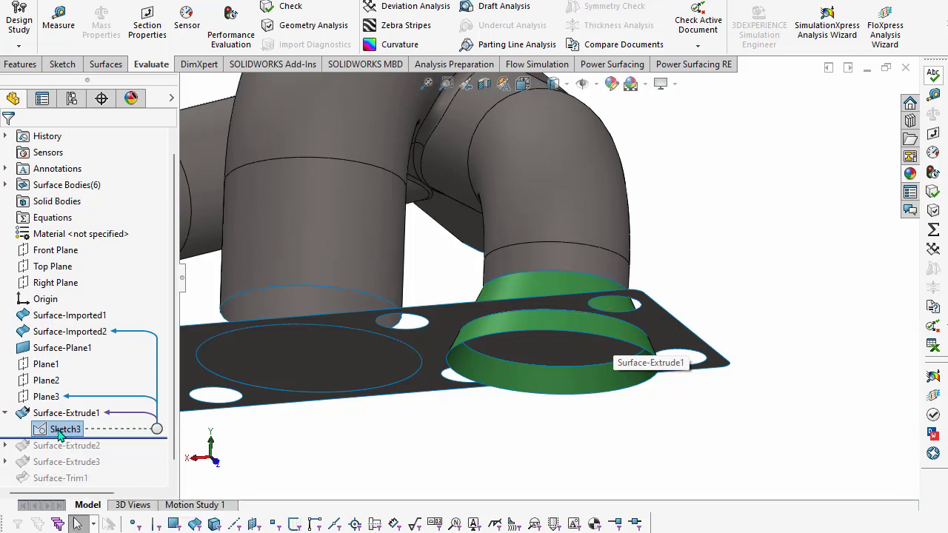
left_click(68, 416)
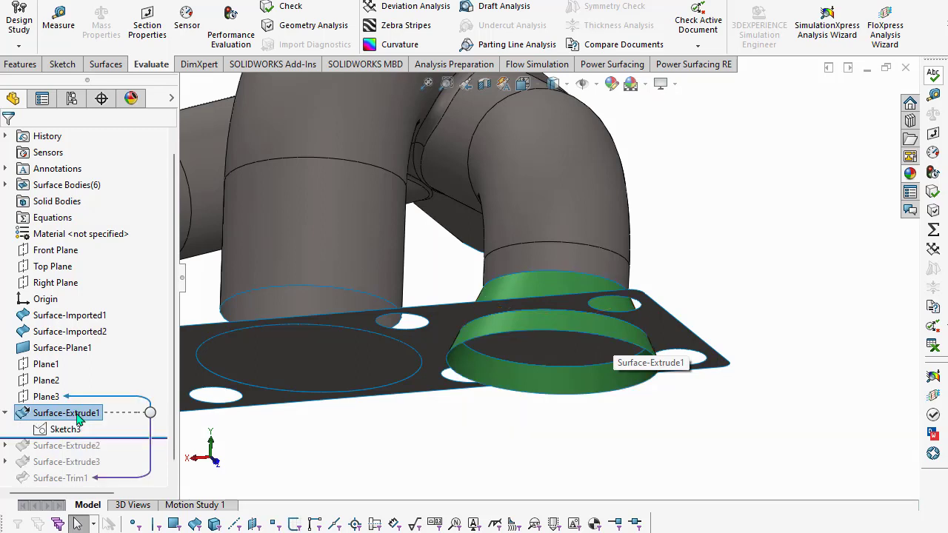
right_click(78, 419)
key("Escape")
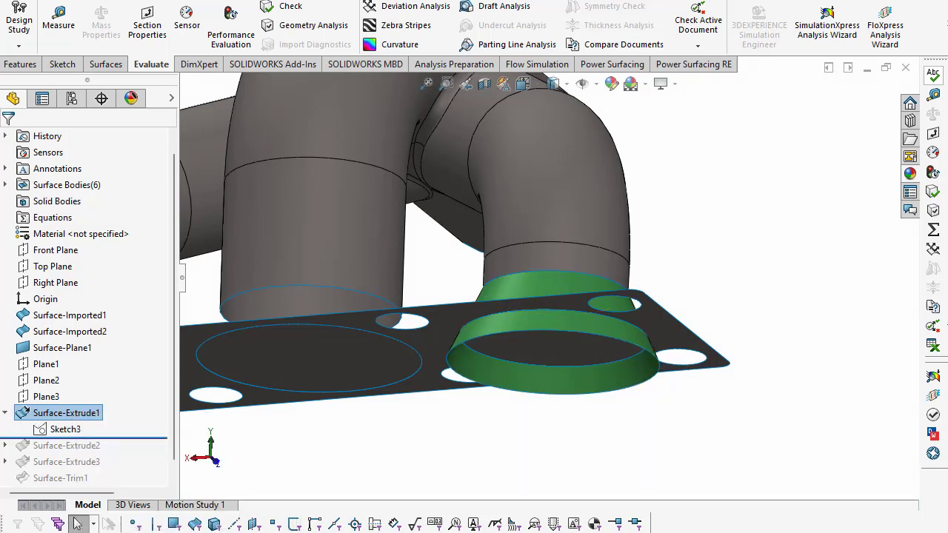
left_click(85, 431)
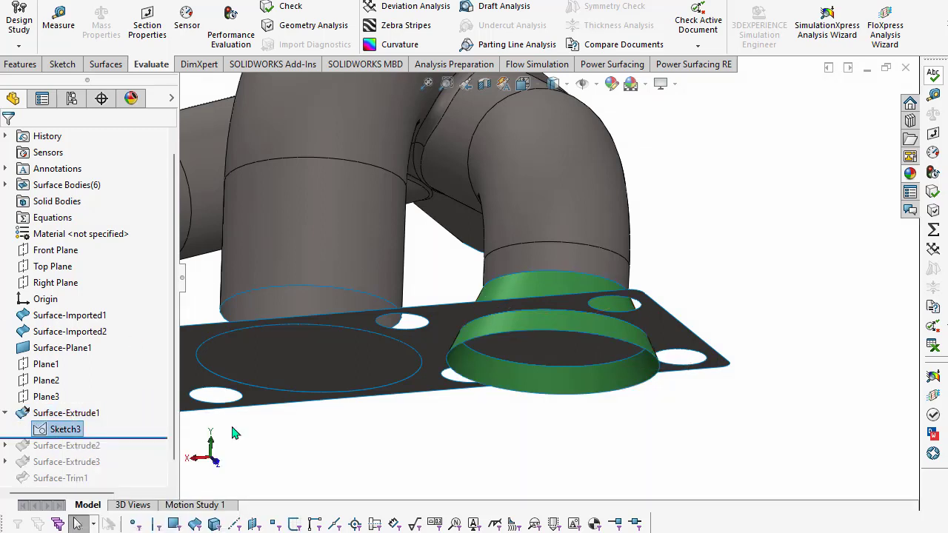
left_click(80, 429)
left_click(95, 384)
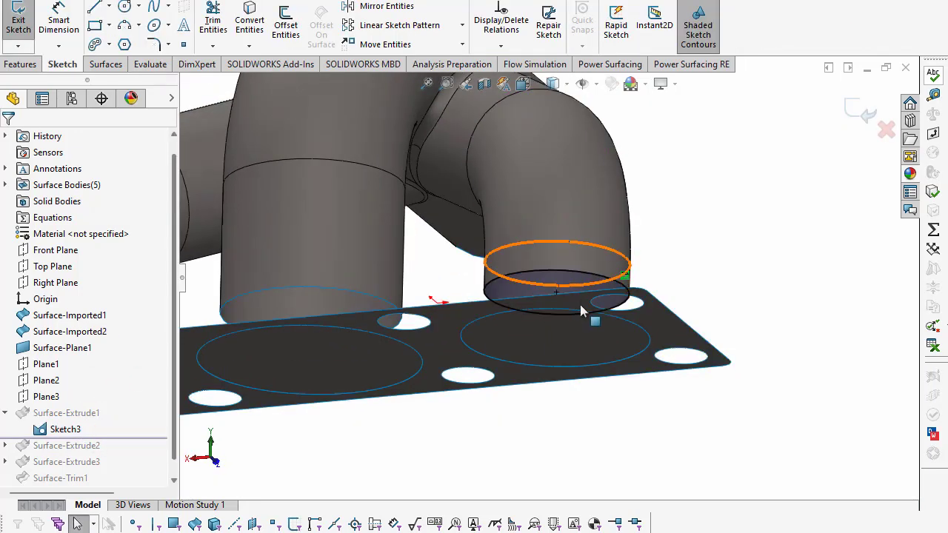
left_click(17, 25)
left_click(81, 413)
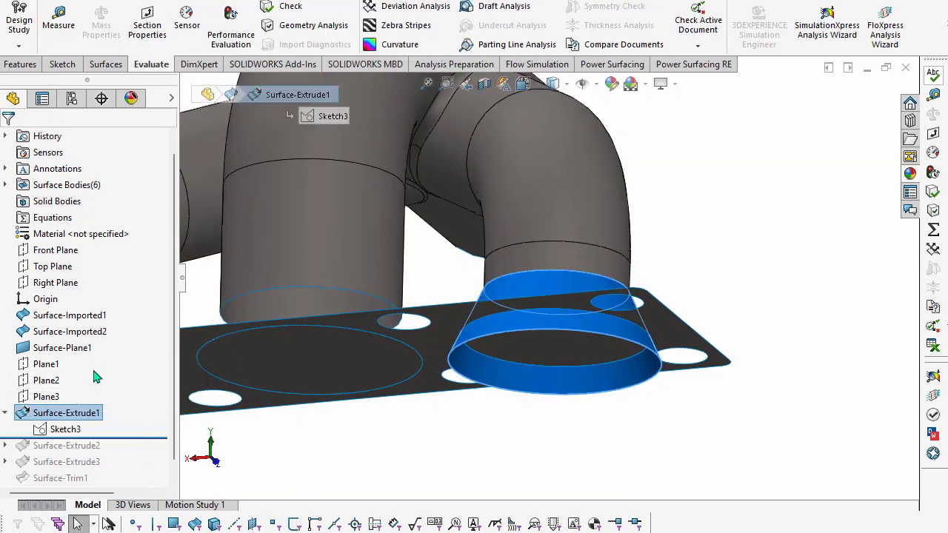
mouse_move(568, 303)
middle_mouse_down()
mouse_move(572, 361)
mouse_move(450, 286)
middle_mouse_up()
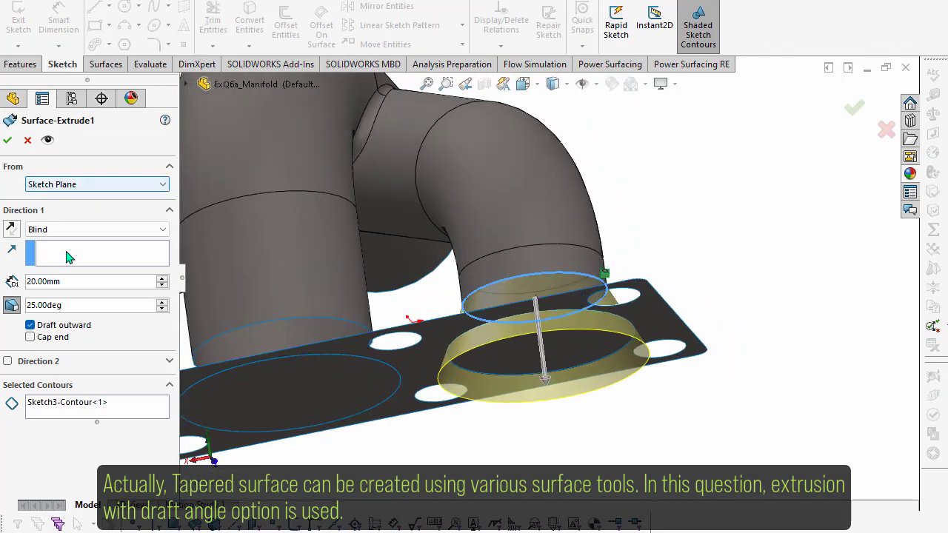
left_click(74, 284)
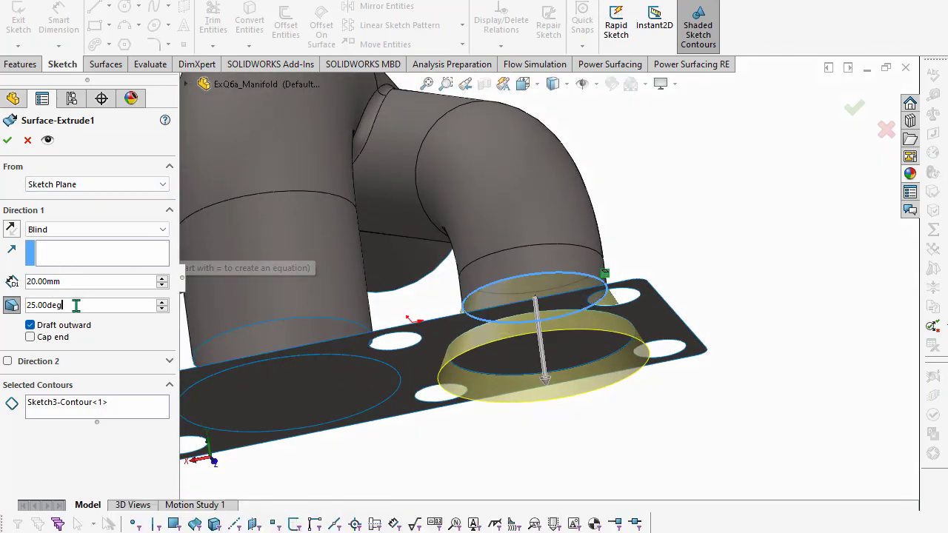
left_click_drag(84, 305, 28, 305)
left_click(8, 140)
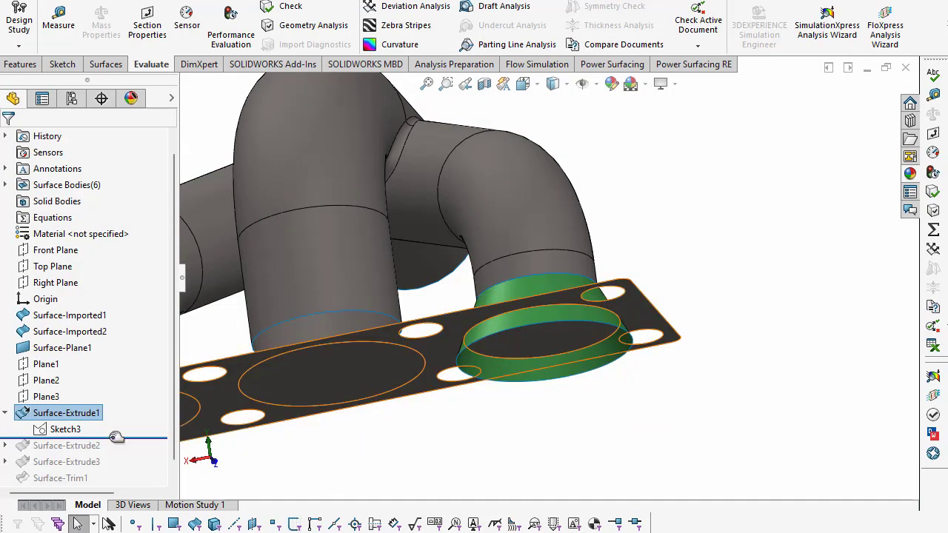
- Roll the history forward to the end, restoring Surface-Extrude2 and the later features
left_click_drag(117, 437, 122, 470)
scroll(473, 400, "up", 3)
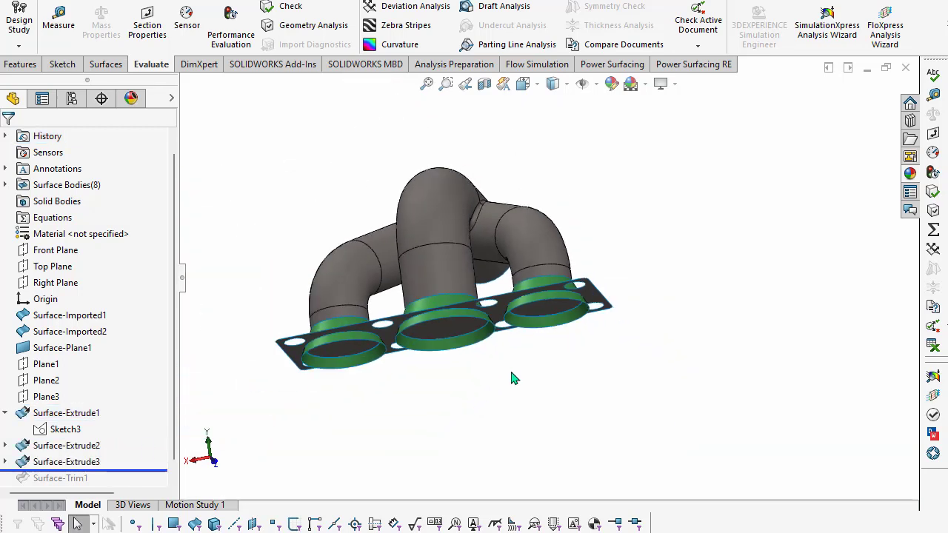
middle_click_drag(510, 368, 525, 372)
mouse_move(115, 472)
left_mouse_down()
mouse_move(115, 488)
mouse_move(127, 470)
left_mouse_up()
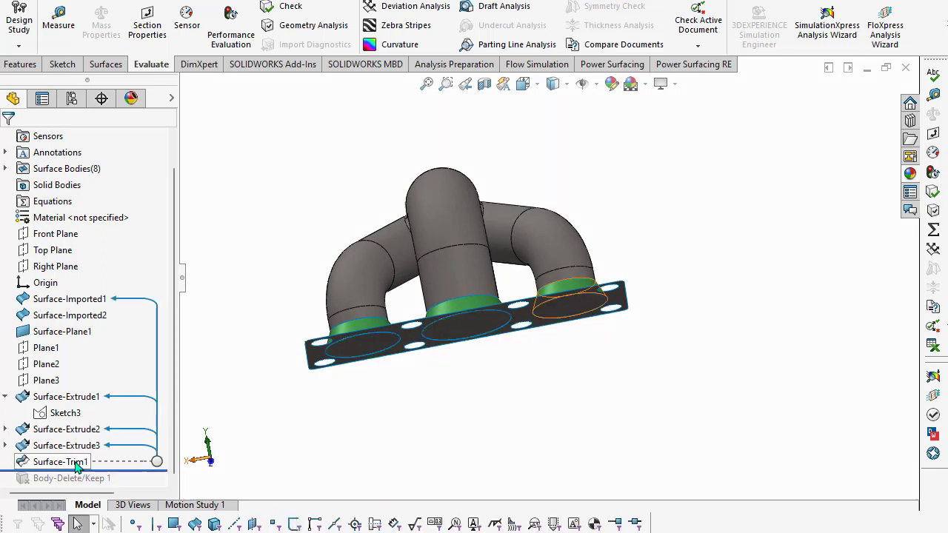
- Review Surface-Trim1's trimmed surfaces and removed pieces, confirm it, and select Body-Delete/Keep 1
left_click(74, 461)
double_click(61, 461)
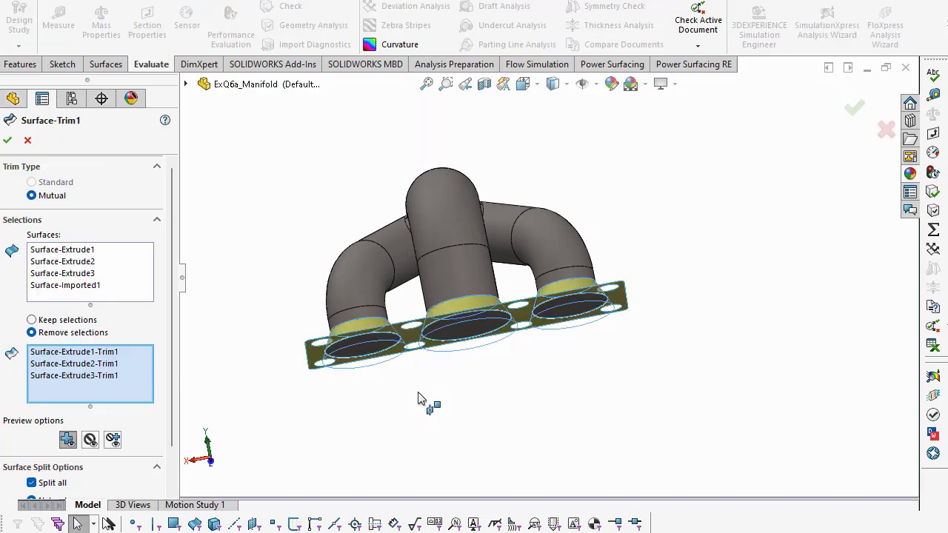
left_click(74, 255)
left_click(81, 262)
left_click(83, 273)
scroll(346, 342, "down", 2)
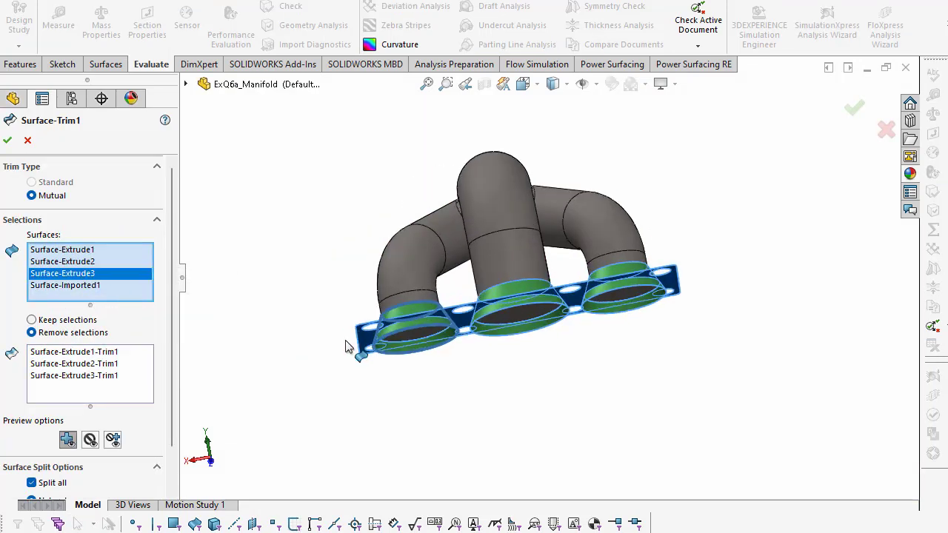
scroll(346, 342, "down", 3)
left_click(87, 286)
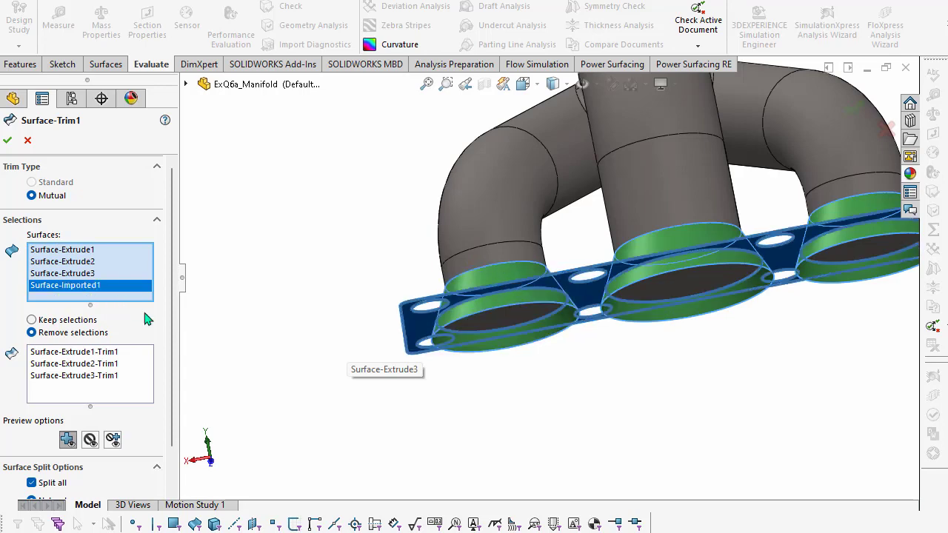
left_click(93, 352)
left_click(100, 363)
left_click(101, 375)
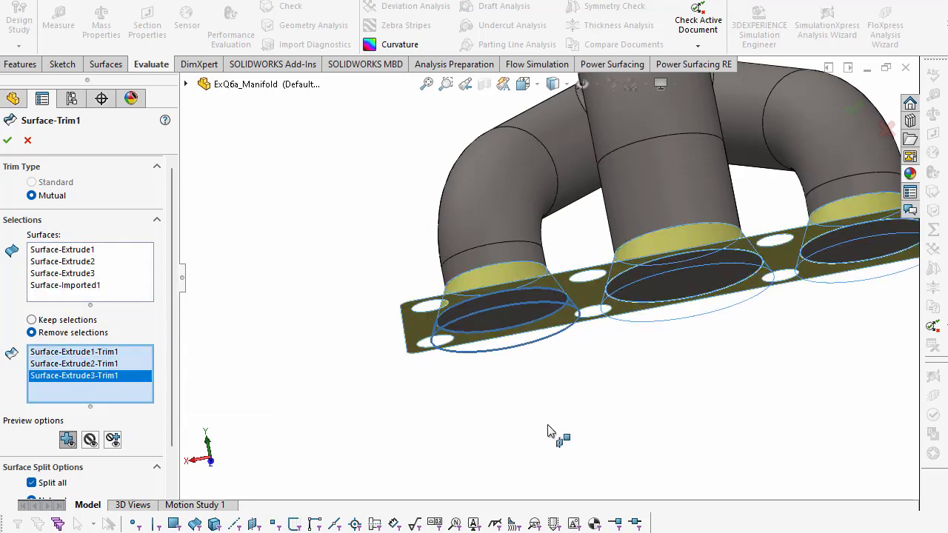
key("Return")
left_click(72, 478)
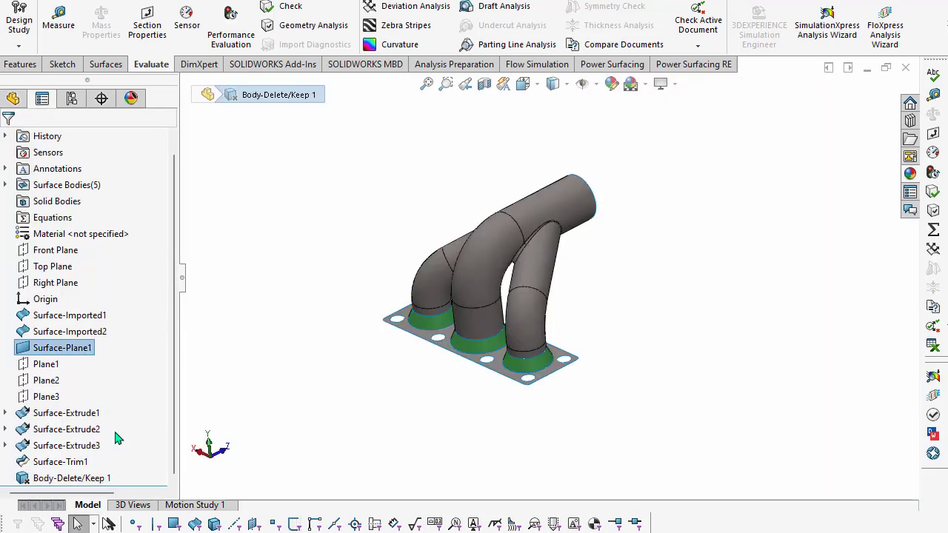
left_click(115, 435)
middle_click_drag(474, 310, 527, 259)
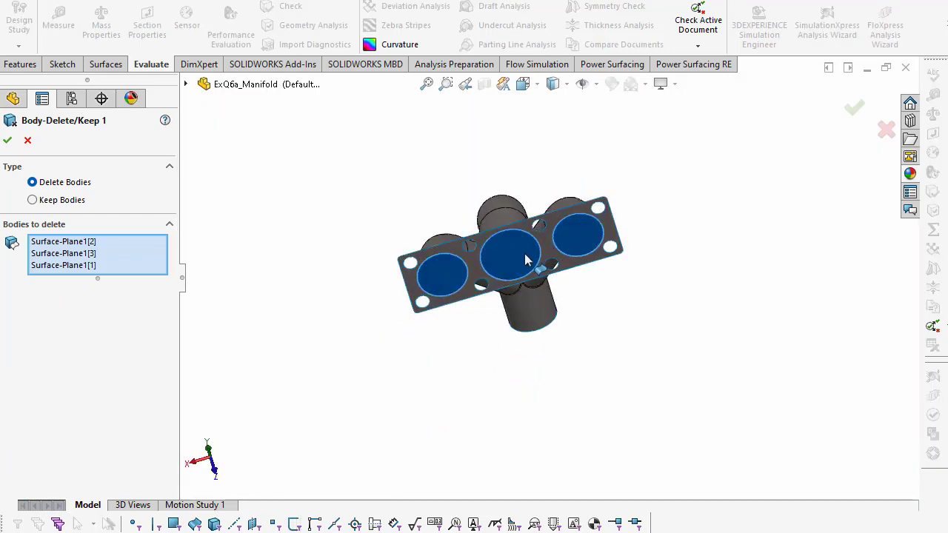
left_click(28, 142)
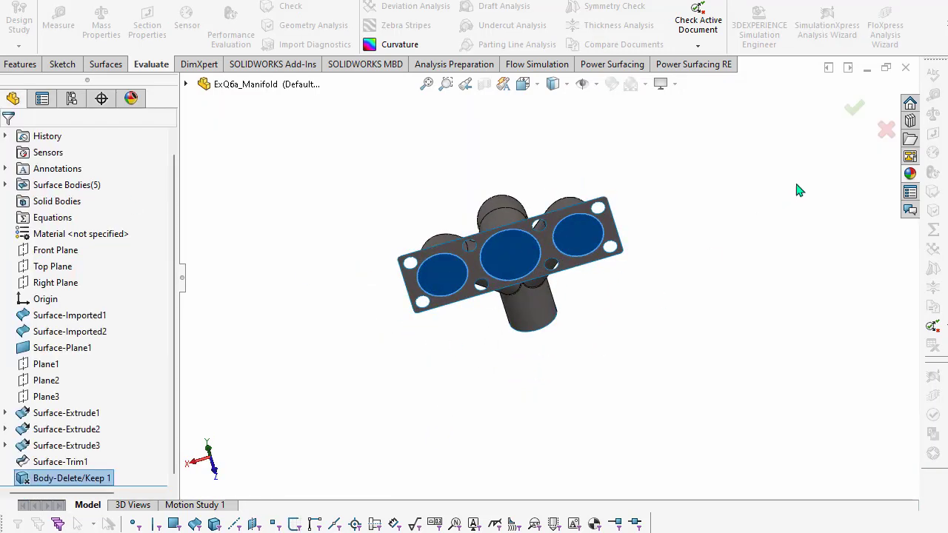
mouse_move(669, 372)
middle_mouse_down()
mouse_move(611, 316)
mouse_move(508, 165)
mouse_move(629, 341)
middle_mouse_up()
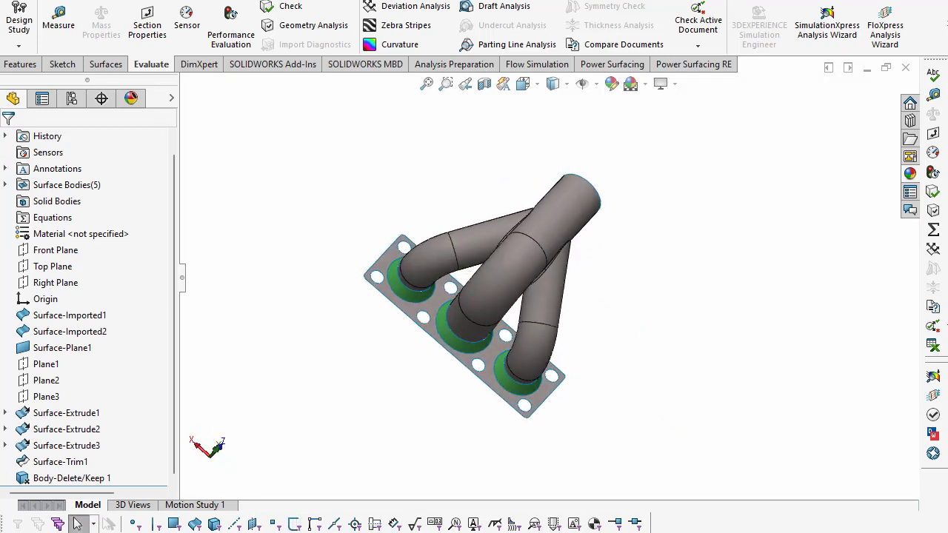
mouse_move(580, 436)
middle_mouse_down()
mouse_move(626, 244)
mouse_move(642, 328)
middle_mouse_up()
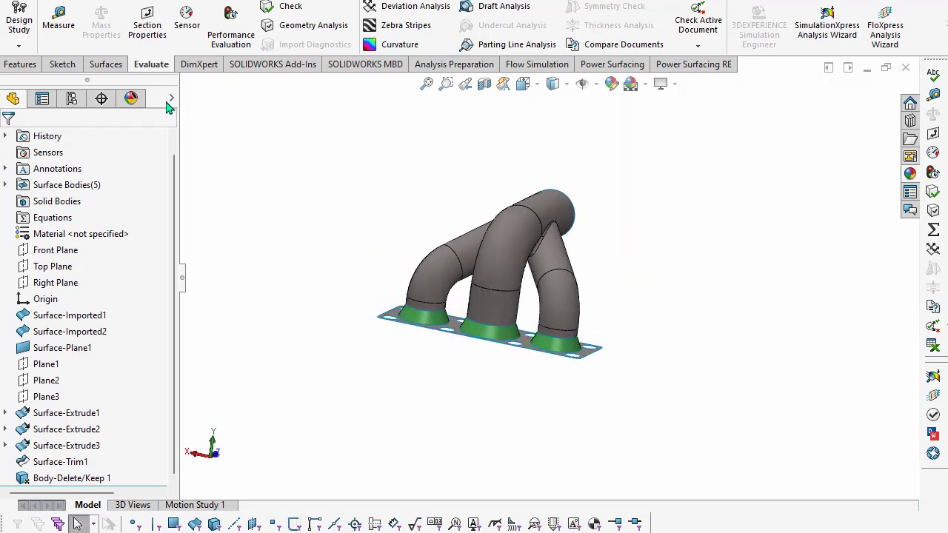
- Measure the left, middle and right tapered flange faces together: 6718.68 mm² total
left_click(63, 35)
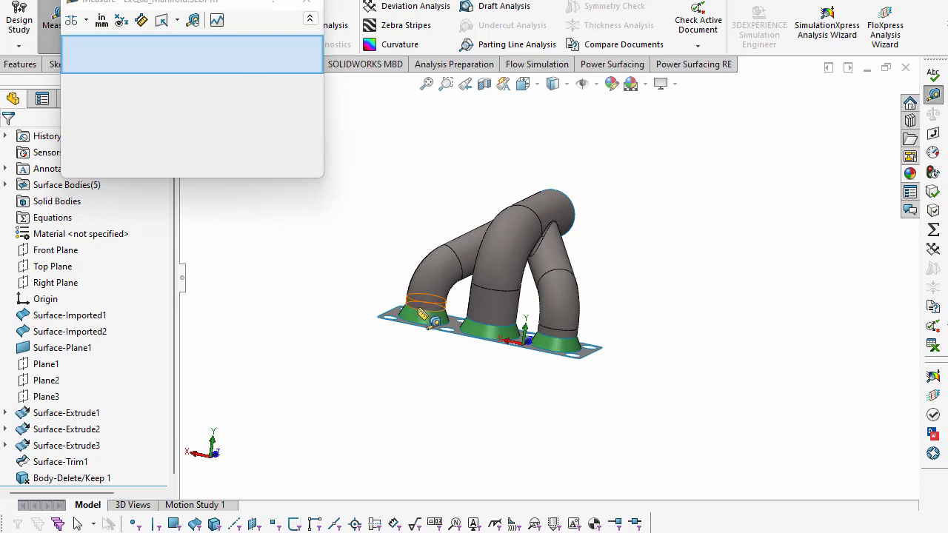
left_click(420, 312)
left_click(482, 335)
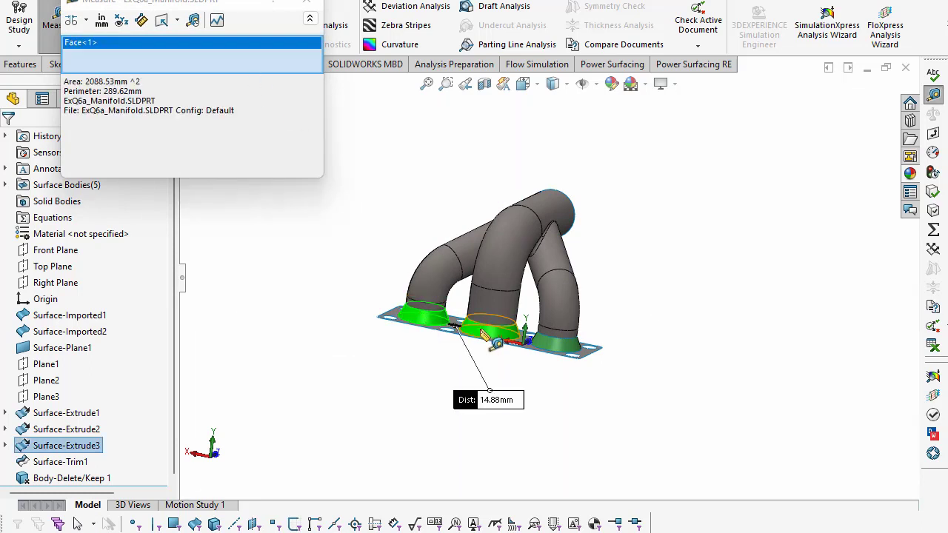
left_click(559, 344)
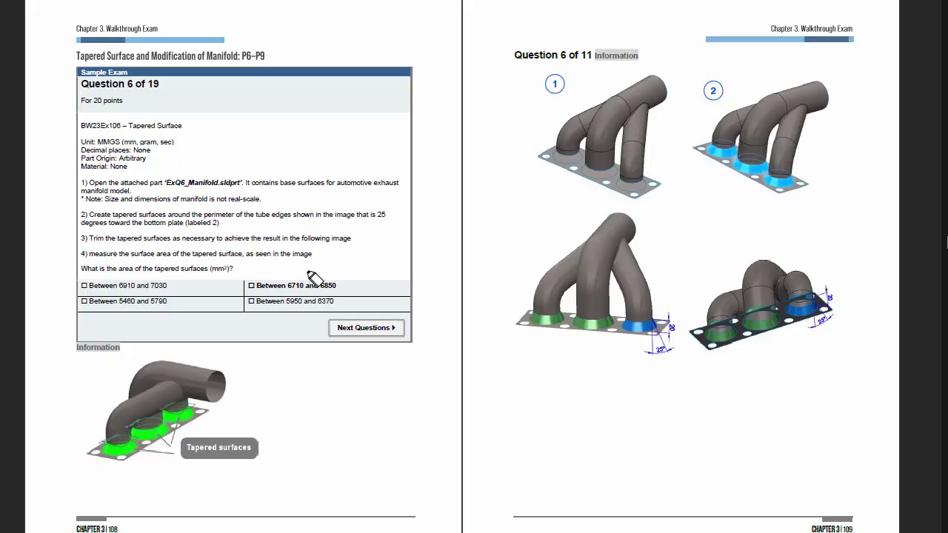
- Circle the 6710–6850 answer, then mark Question 7's tapered instruction, 20mm/25° note and tube ends
left_click_drag(303, 293, 354, 281)
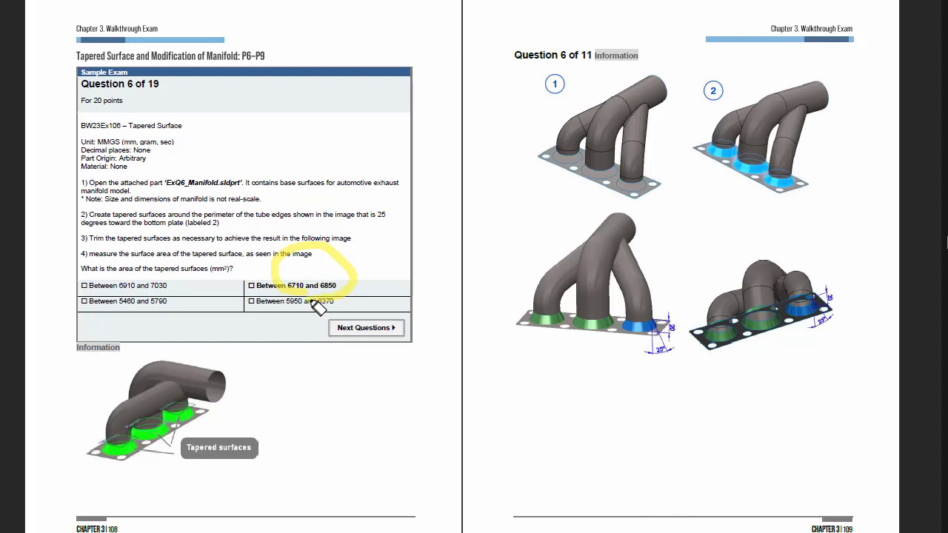
left_click_drag(127, 472, 148, 467)
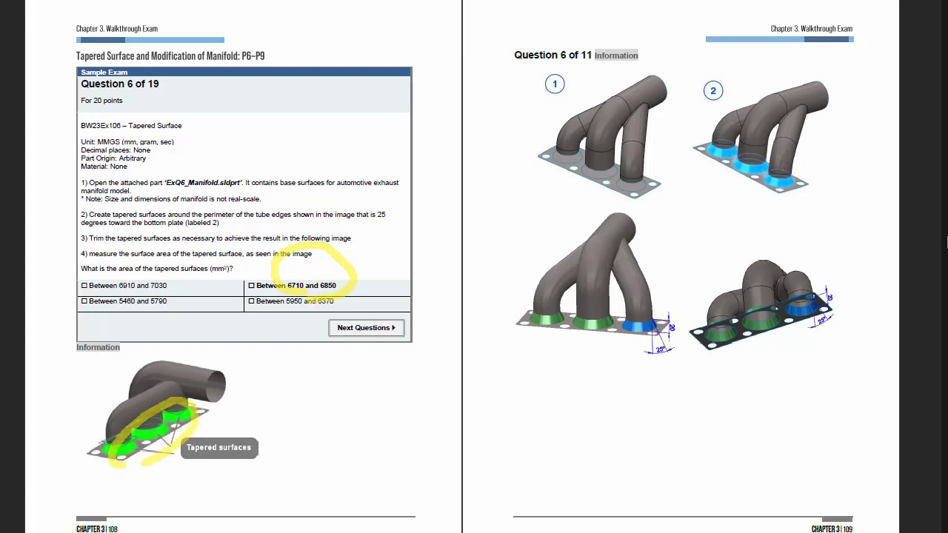
key("Page_Down")
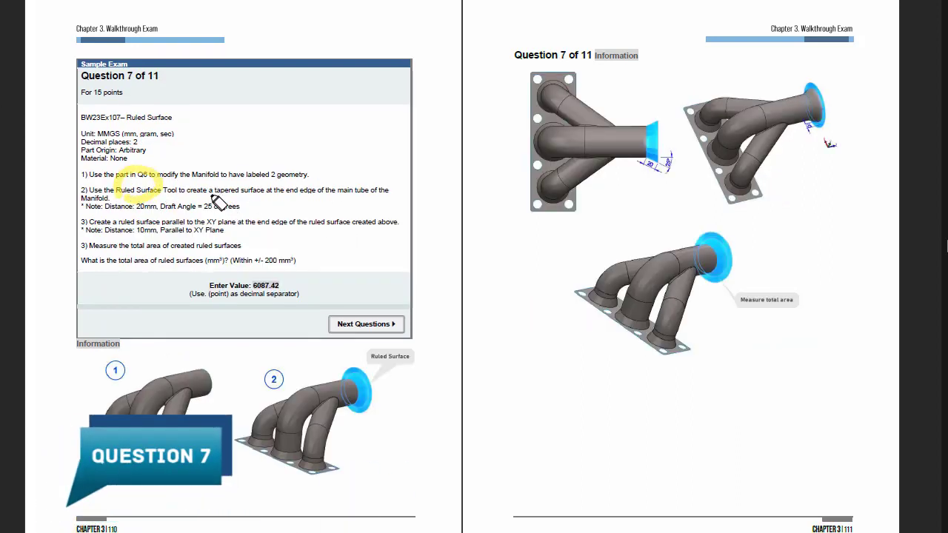
left_click_drag(212, 198, 366, 200)
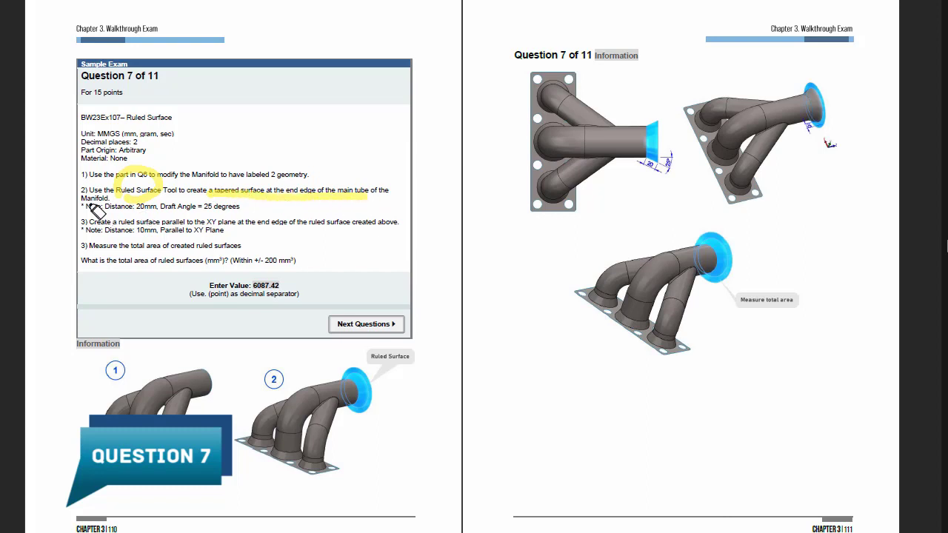
left_click_drag(87, 206, 237, 207)
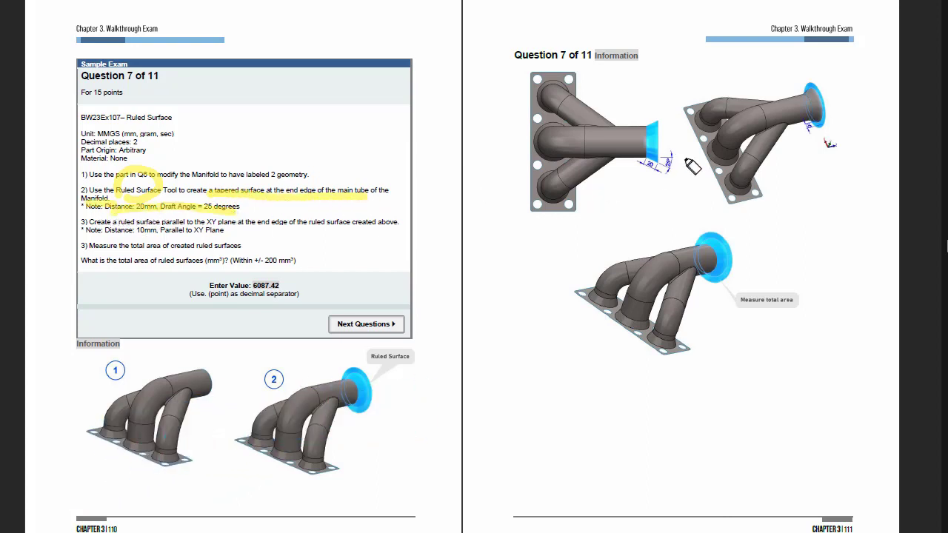
mouse_move(672, 177)
left_mouse_down()
mouse_move(666, 148)
mouse_move(670, 174)
left_mouse_up()
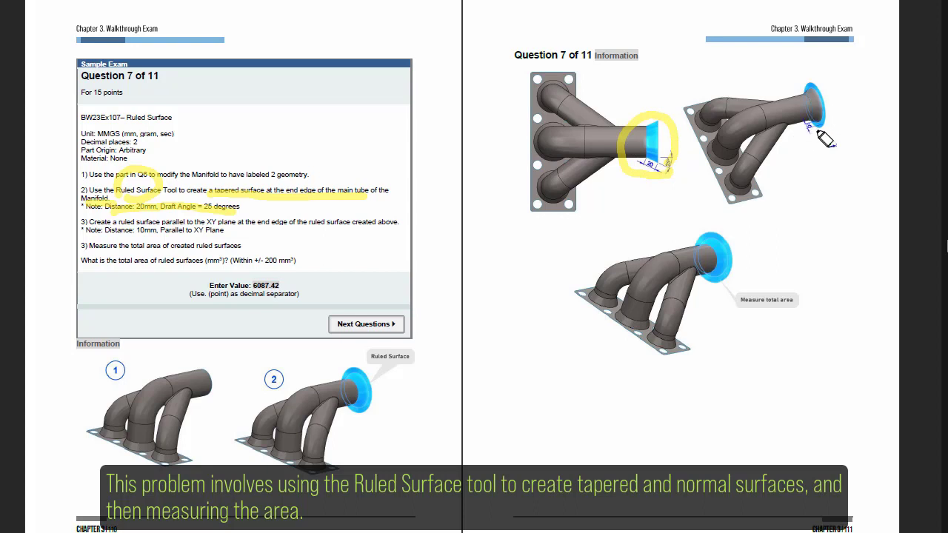
left_click_drag(818, 134, 836, 122)
mouse_move(741, 304)
left_mouse_down()
mouse_move(696, 218)
mouse_move(751, 321)
left_mouse_up()
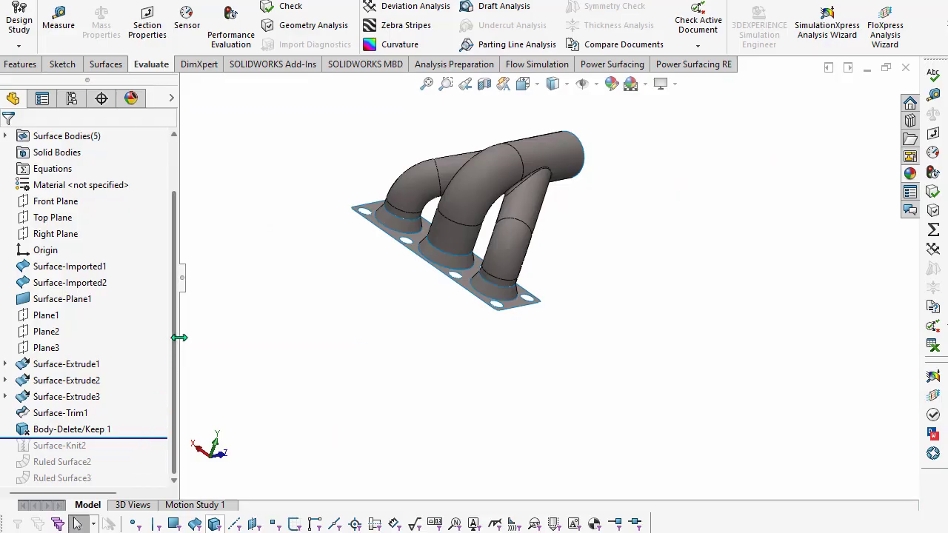
- Expand Surface Bodies and roll the part forward past Surface-Knit2
scroll(172, 345, "up", 1)
left_click(80, 186)
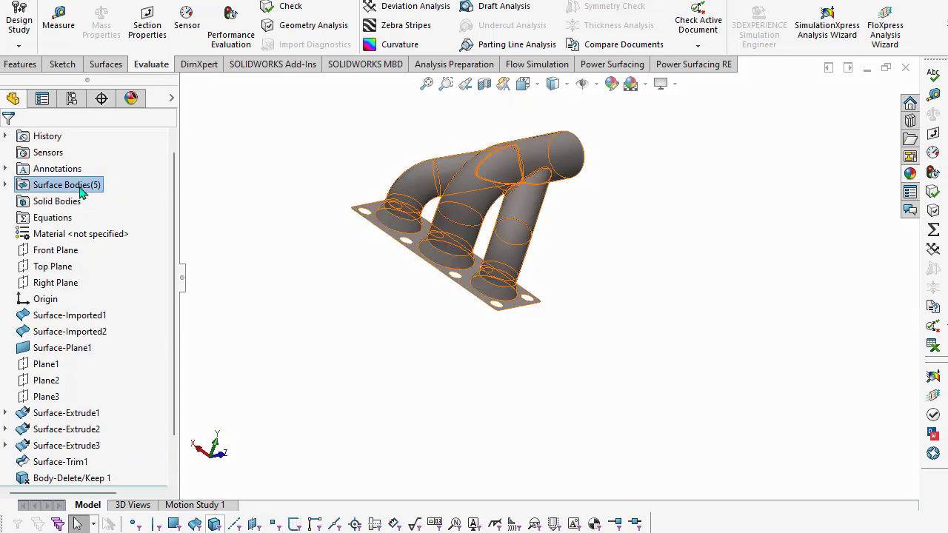
left_click(6, 185)
scroll(122, 439, "down", 3)
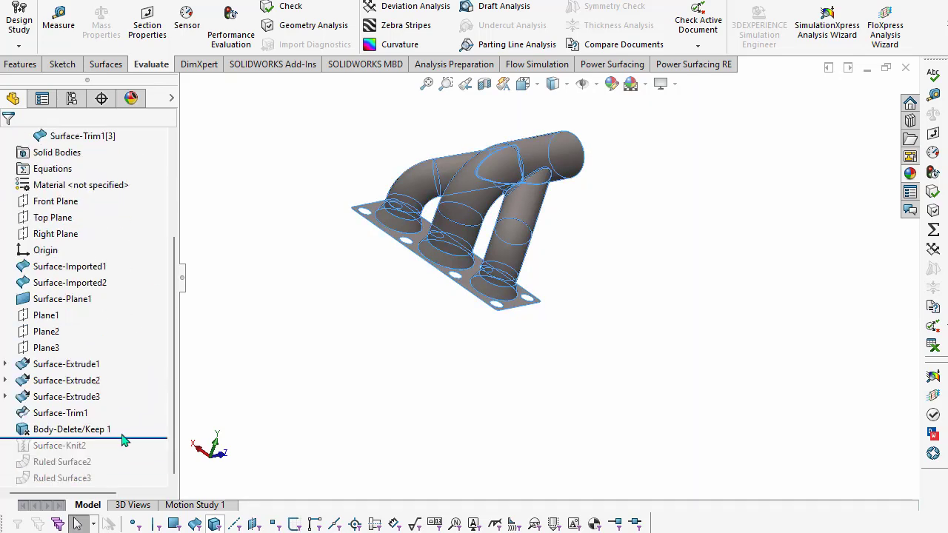
left_click_drag(132, 436, 131, 447)
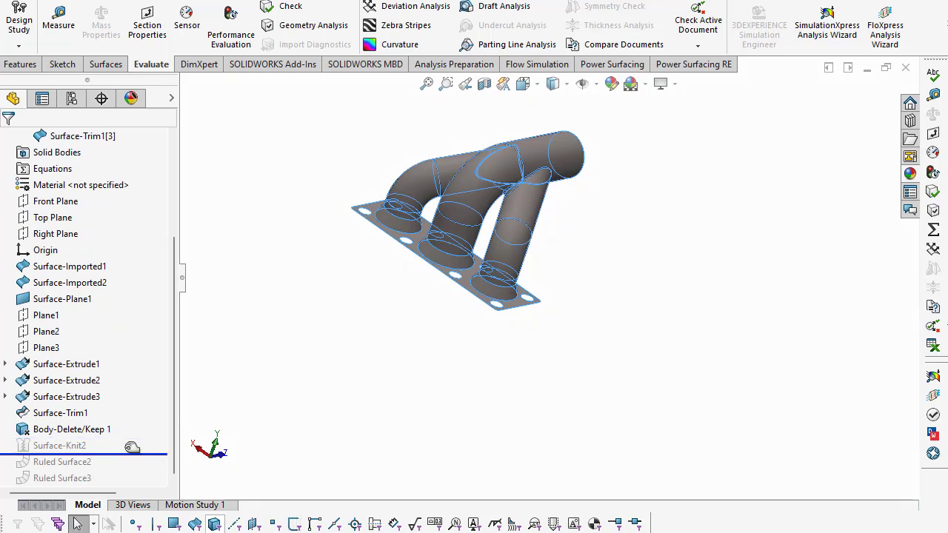
left_click(73, 448)
key("Escape")
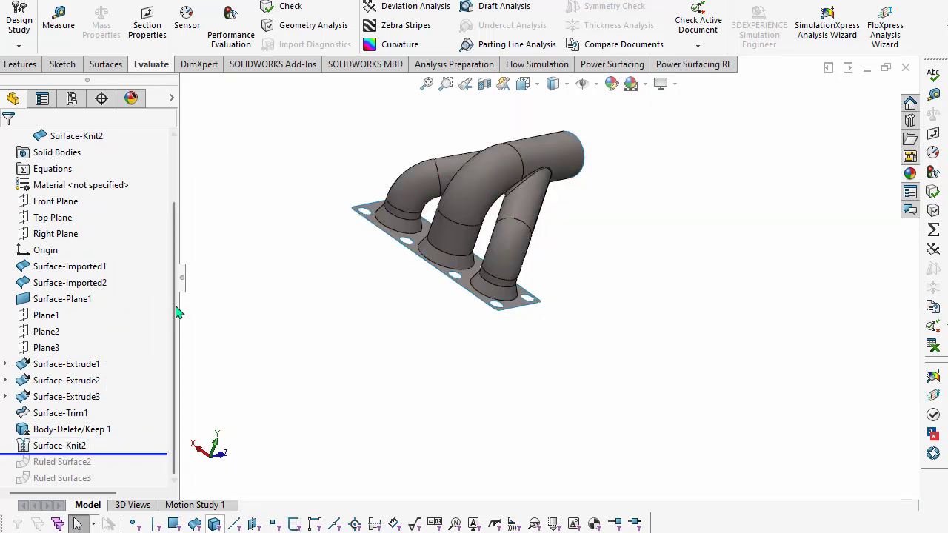
scroll(96, 296, "up", 2)
left_click(92, 202)
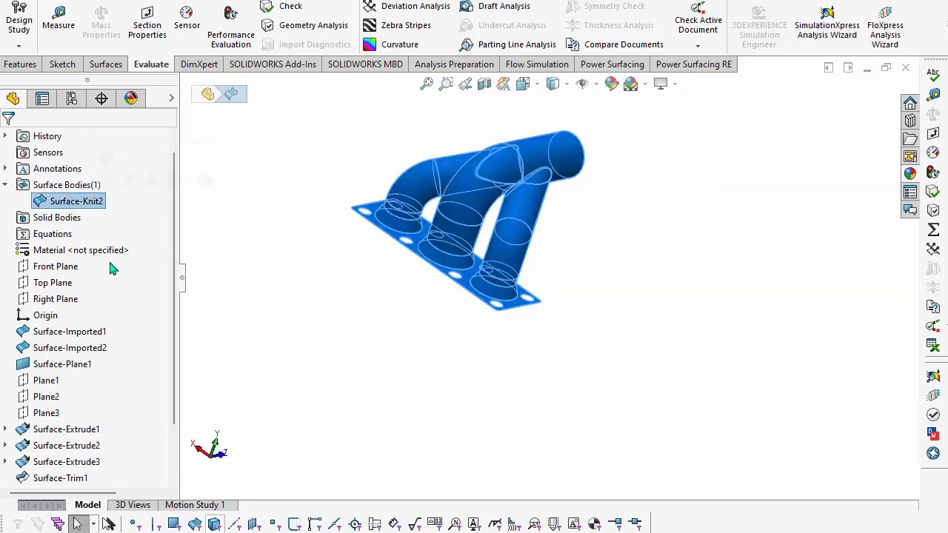
- Roll forward past Ruled Surface2 to restore the flared top-tube end, and bring up its actions
scroll(110, 415, "down", 2)
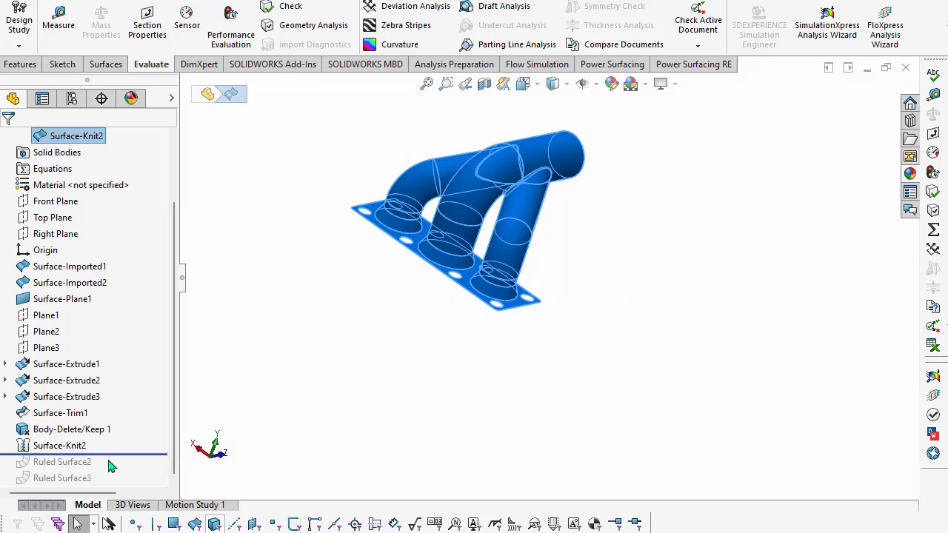
left_click_drag(120, 454, 120, 471)
left_click(74, 462)
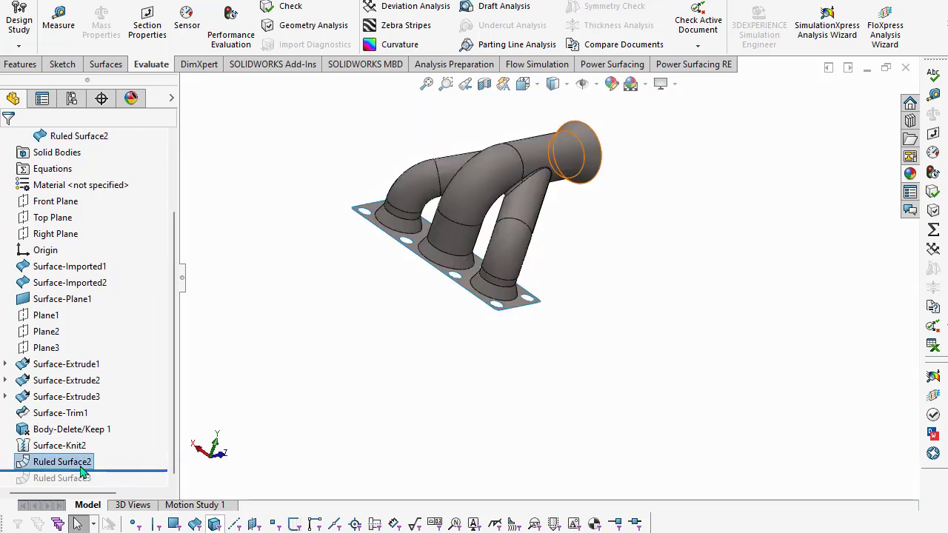
middle_click_drag(628, 253, 647, 253)
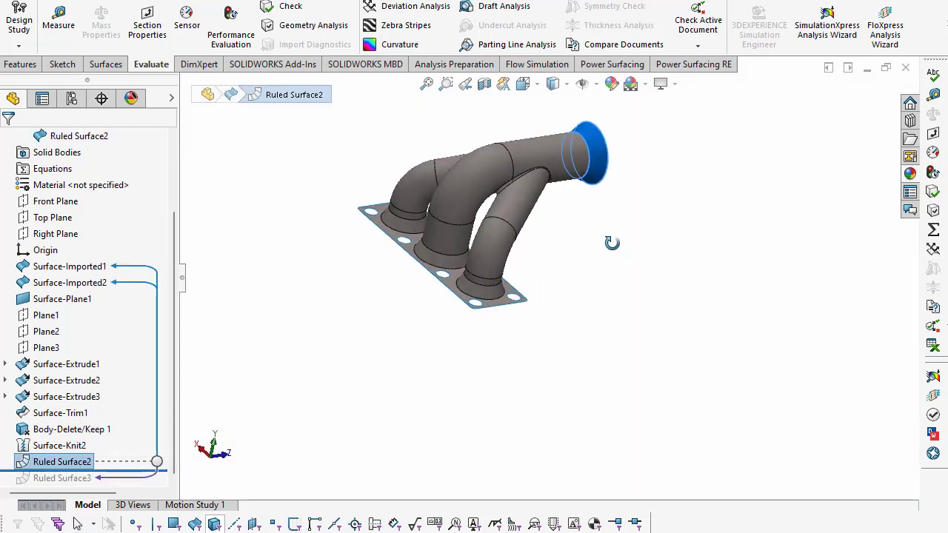
right_click(88, 463)
- Keep Ruled Surface2 as Tapered to Vector at 20.00mm and 25.00deg
left_click(103, 303)
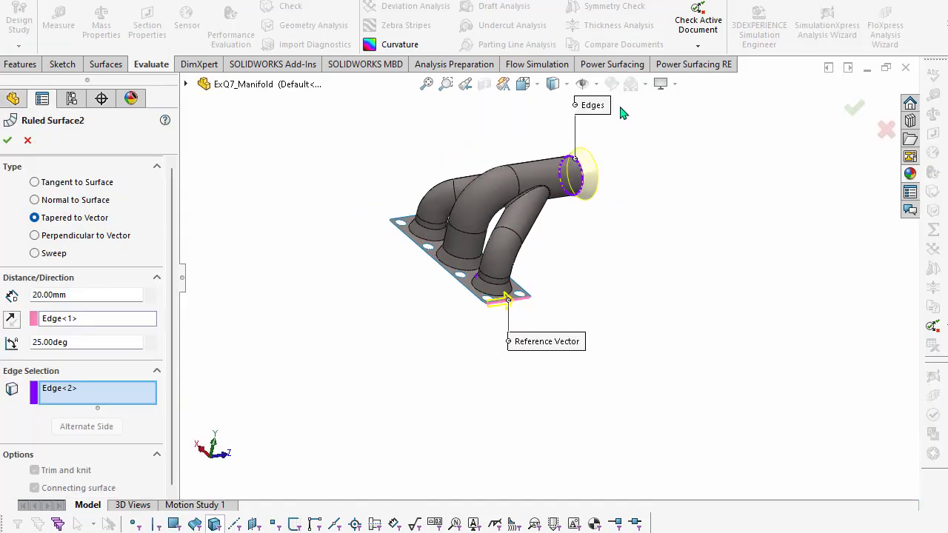
scroll(610, 129, "down", 5)
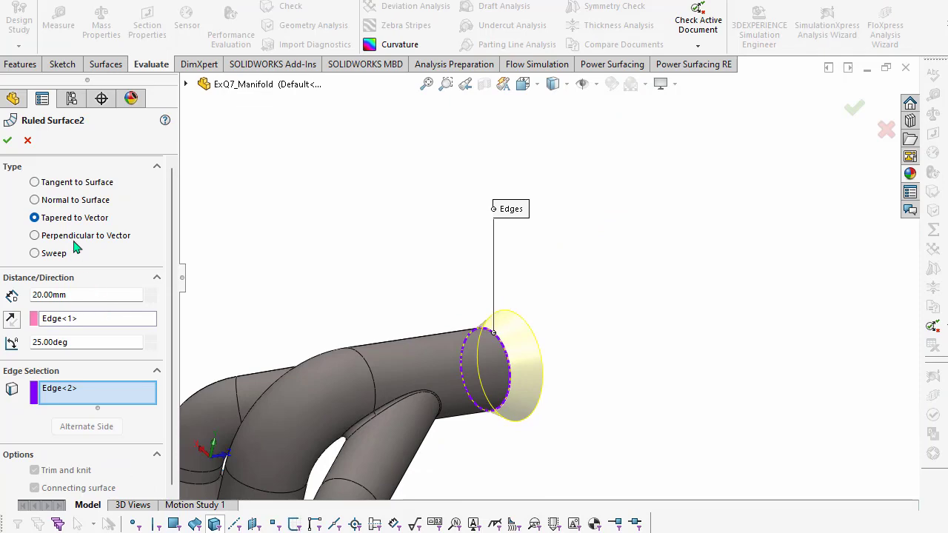
left_click_drag(93, 293, 63, 315)
left_click(84, 345)
scroll(599, 438, "down", 1)
scroll(469, 425, "up", 3)
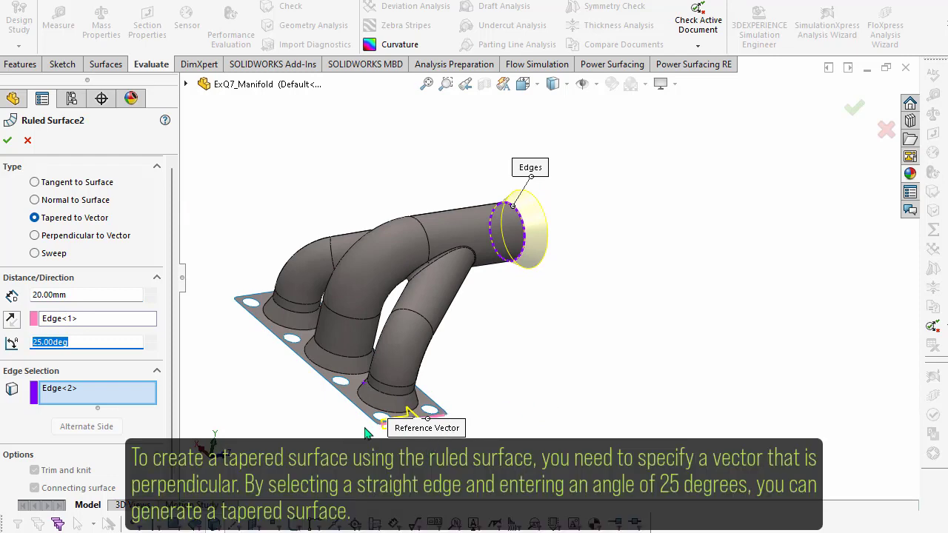
left_click(8, 141)
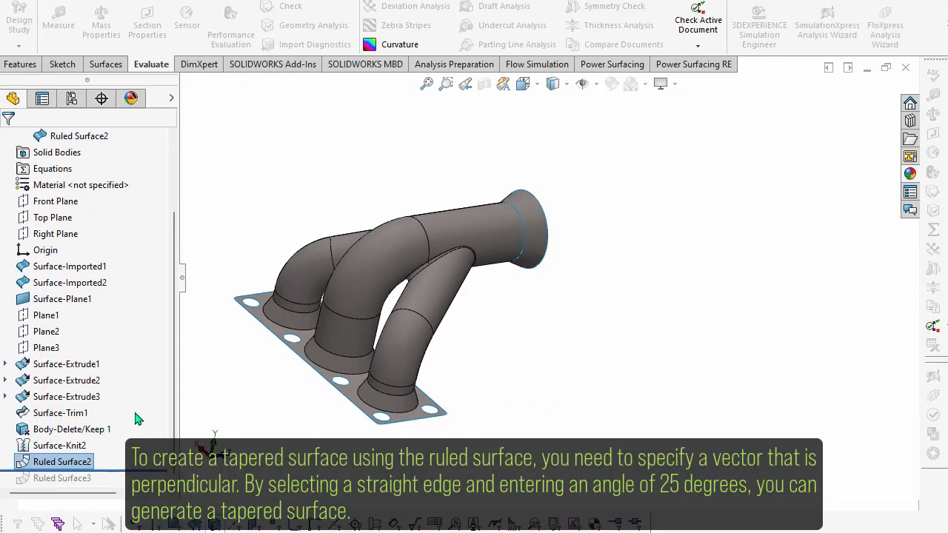
- Confirm Ruled Surface3 as a 10.00mm Perpendicular to Vector flange
left_click(74, 478)
left_click(91, 435)
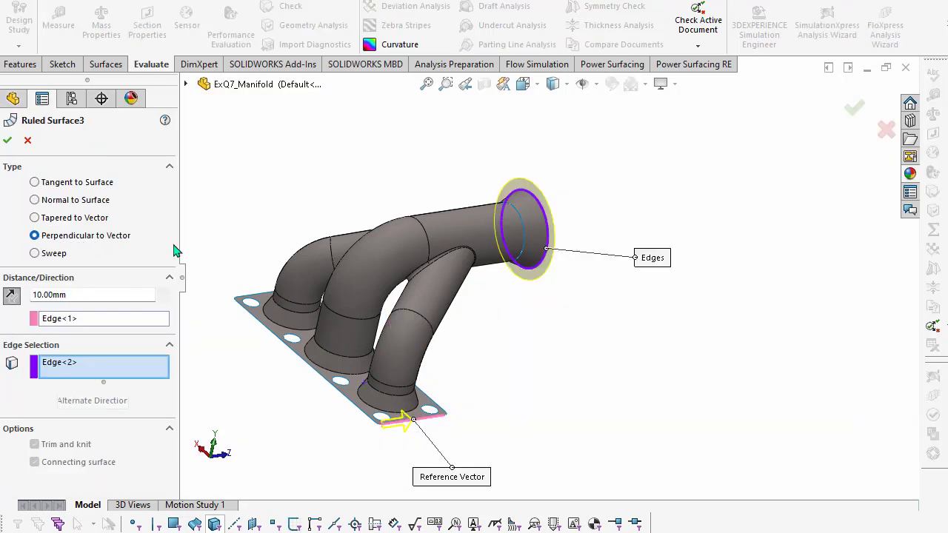
left_click_drag(69, 294, 18, 293)
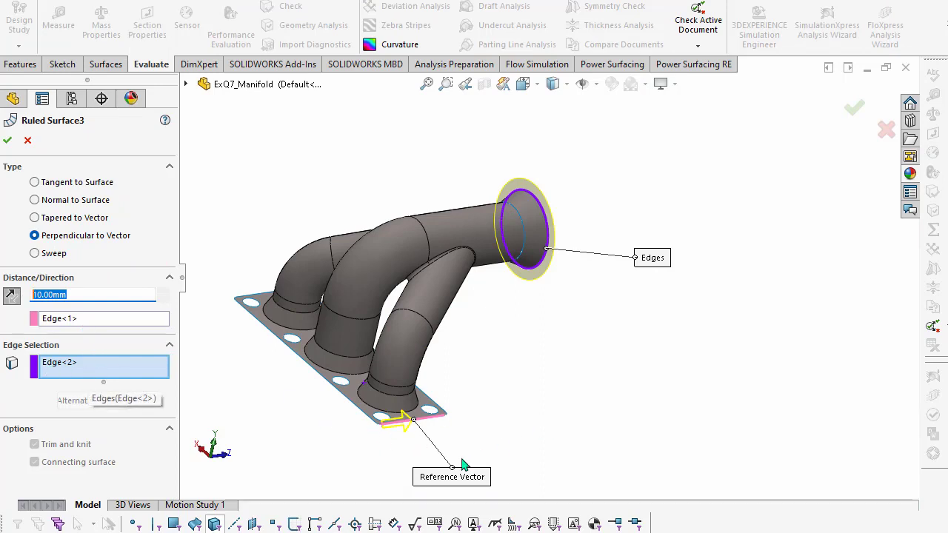
left_click(7, 140)
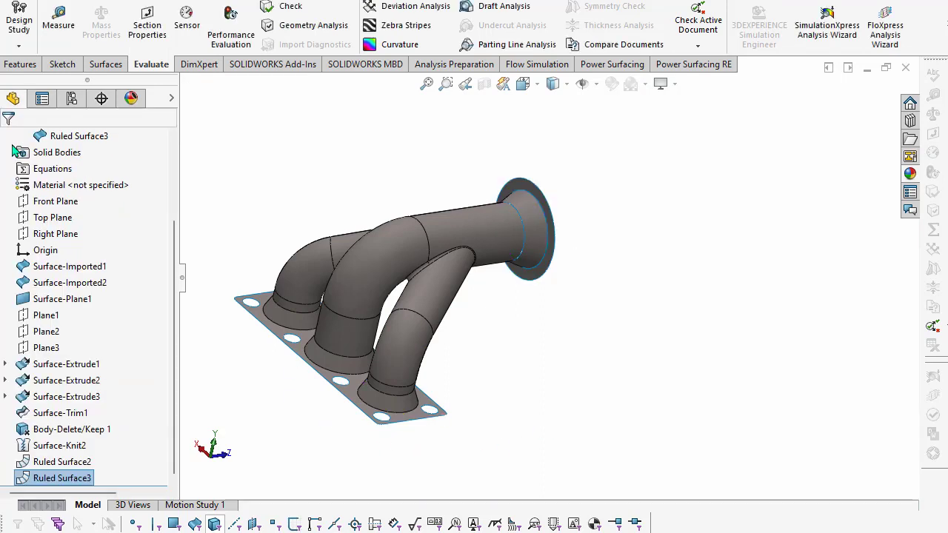
- Clear old measurements and measure the tapered and flat ruled faces: 6087.42 mm² total
left_click(58, 22)
right_click(185, 66)
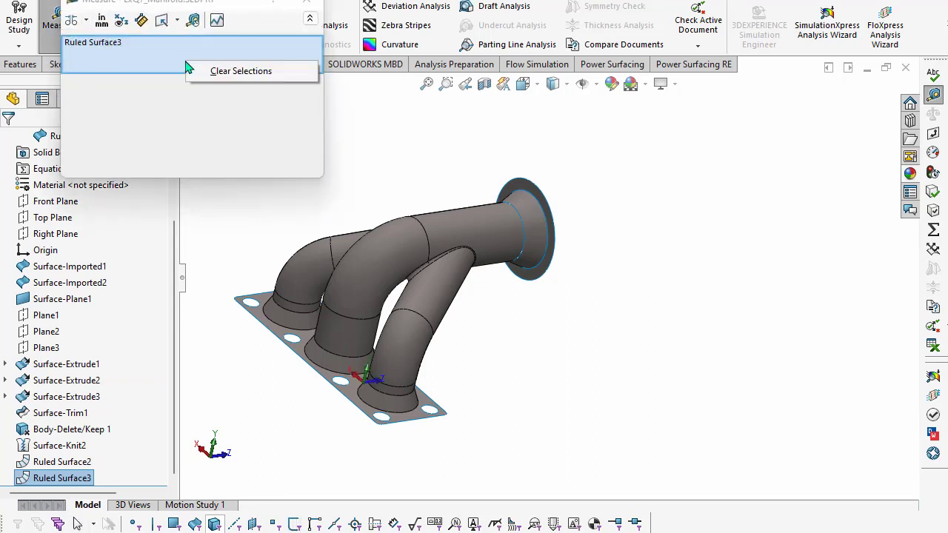
left_click(215, 69)
left_click(530, 226)
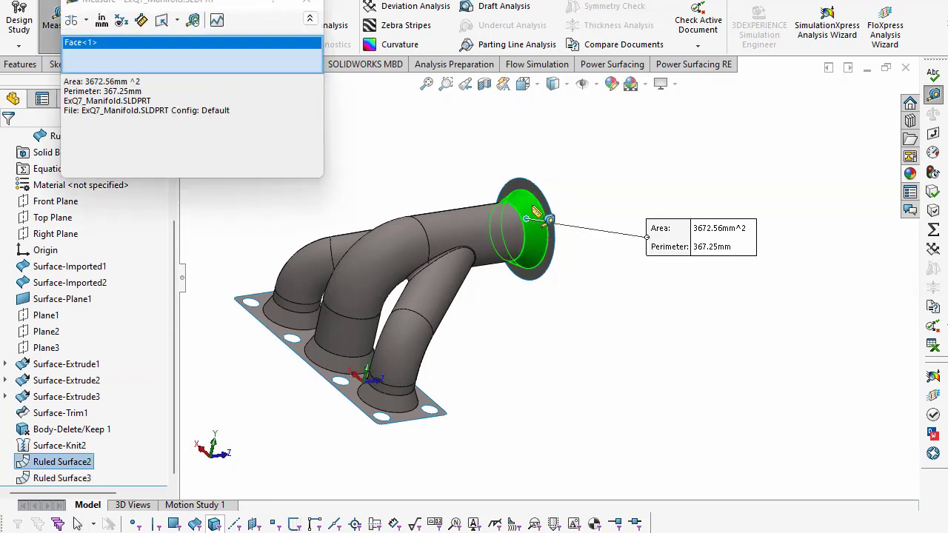
left_click(539, 222)
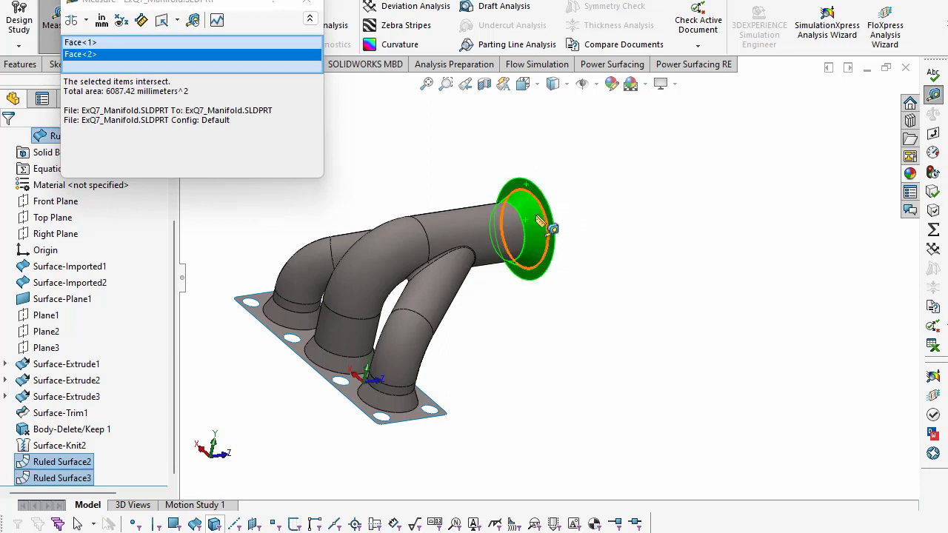
left_click(191, 90, "shift")
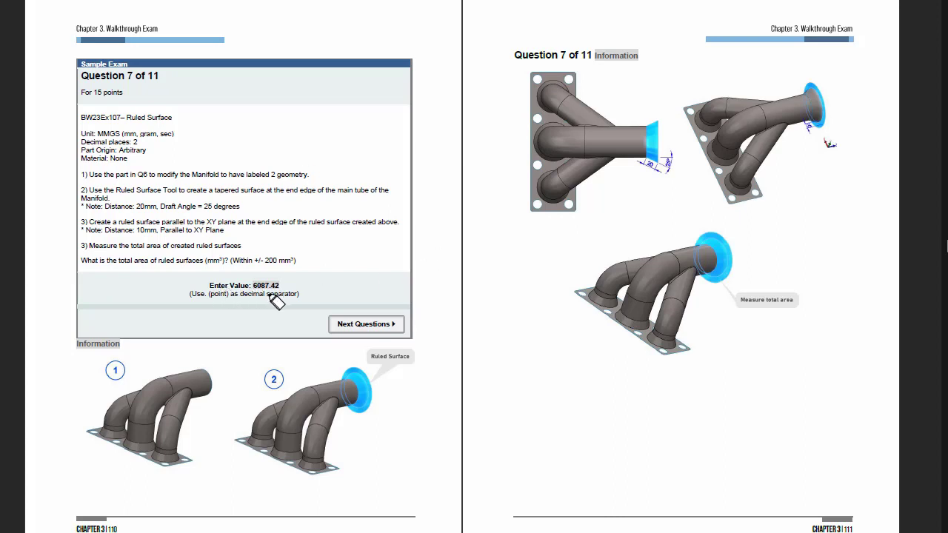
- Circle the 6087.42 answer, then highlight Question 8's additional tube/25mm circle requirement and image 2
left_click_drag(271, 295, 337, 244)
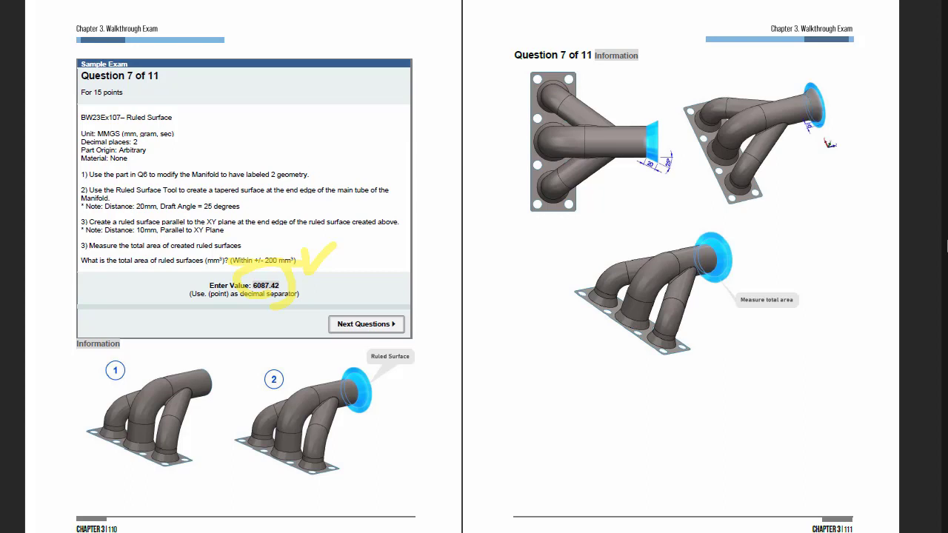
key("Right")
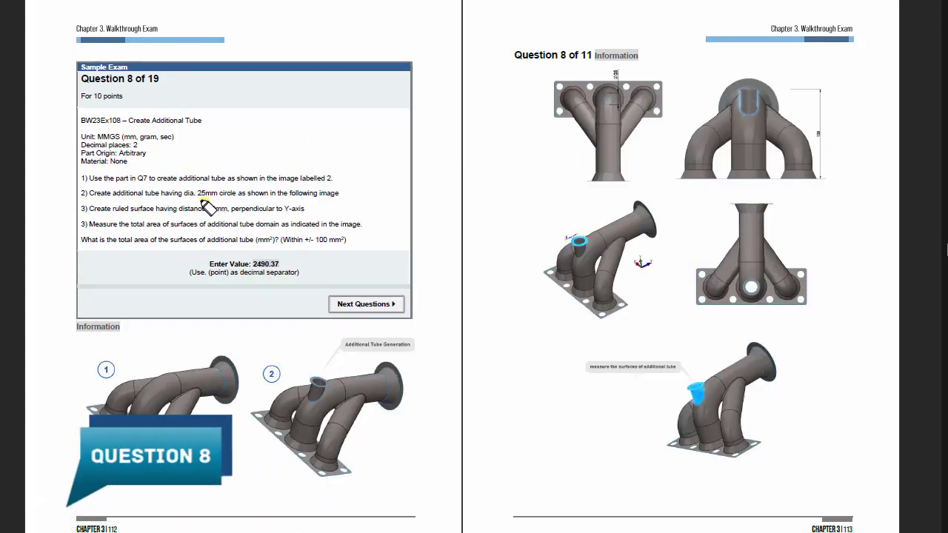
mouse_move(219, 176)
left_mouse_down()
mouse_move(204, 194)
mouse_move(267, 197)
left_mouse_up()
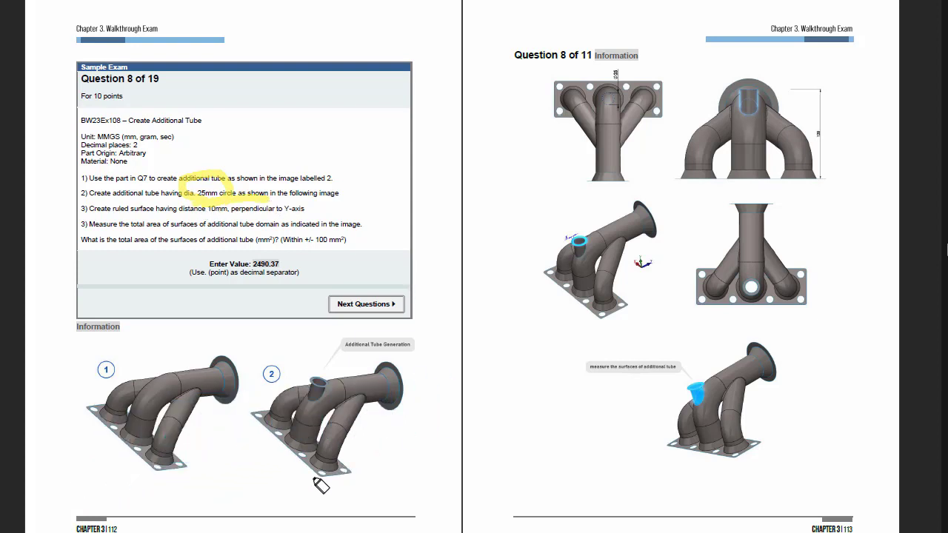
mouse_move(320, 453)
left_mouse_down()
mouse_move(344, 385)
mouse_move(320, 455)
left_mouse_up()
- Circle the blue tube in the reference views and highlight the 10mm distance and Y-axis requirements
mouse_move(614, 117)
left_mouse_down()
mouse_move(599, 95)
mouse_move(629, 104)
left_mouse_up()
left_click_drag(752, 125, 767, 117)
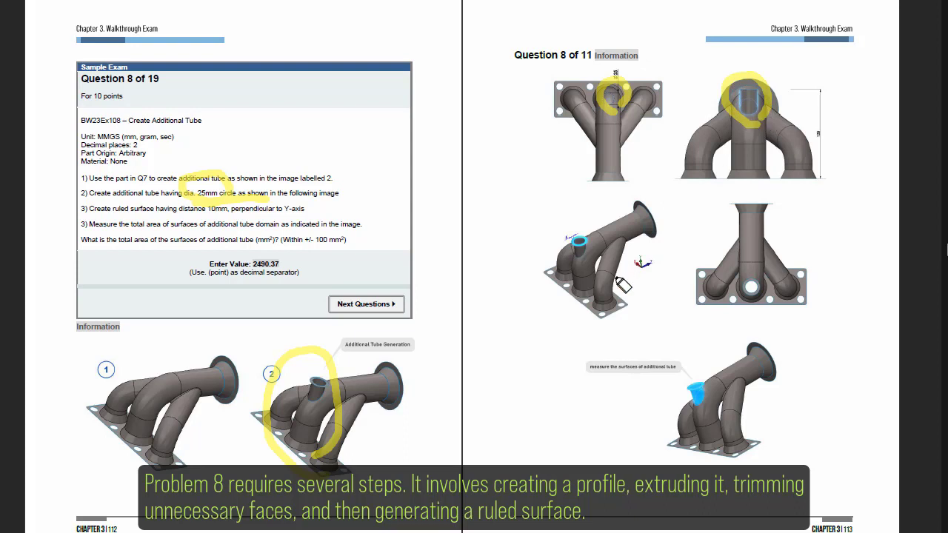
left_click_drag(556, 274, 584, 287)
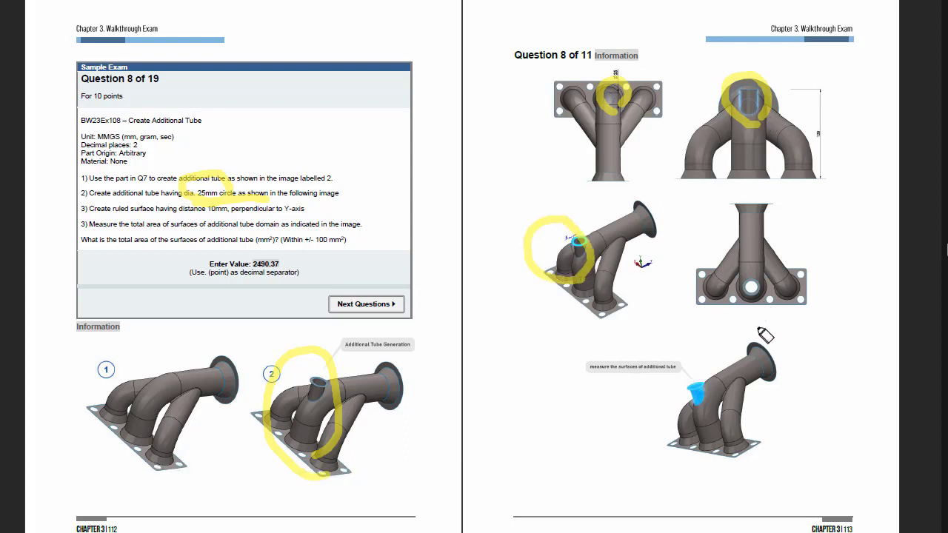
mouse_move(579, 380)
left_mouse_down()
mouse_move(718, 379)
mouse_move(699, 429)
left_mouse_up()
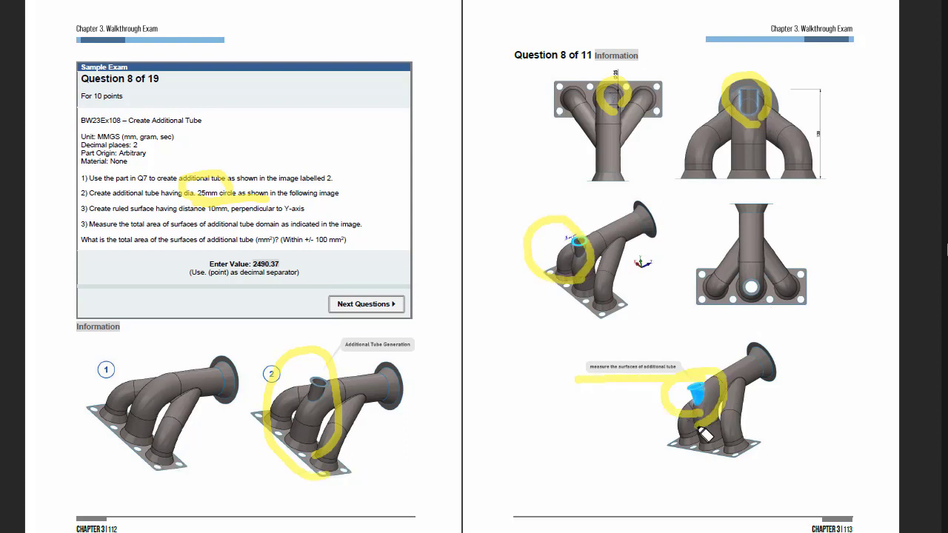
left_click_drag(194, 217, 231, 213)
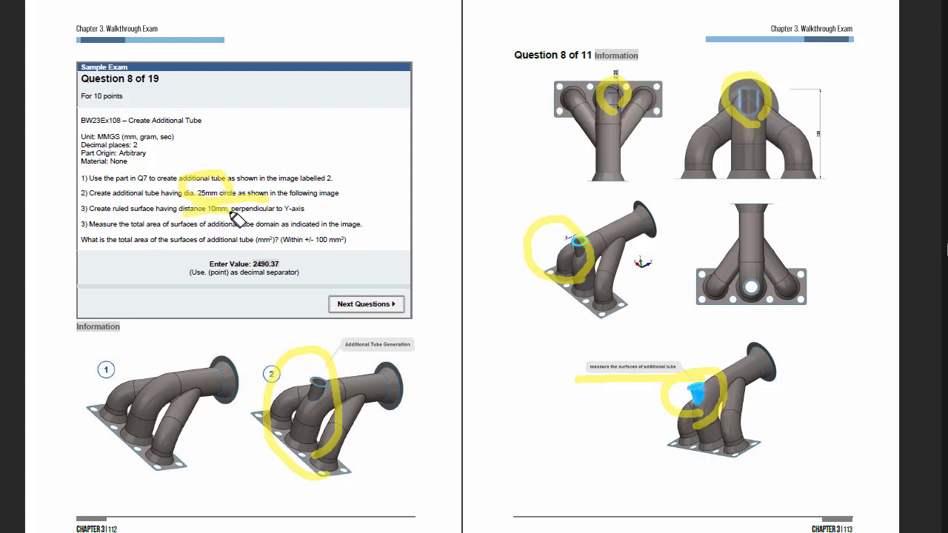
left_click_drag(291, 210, 346, 241)
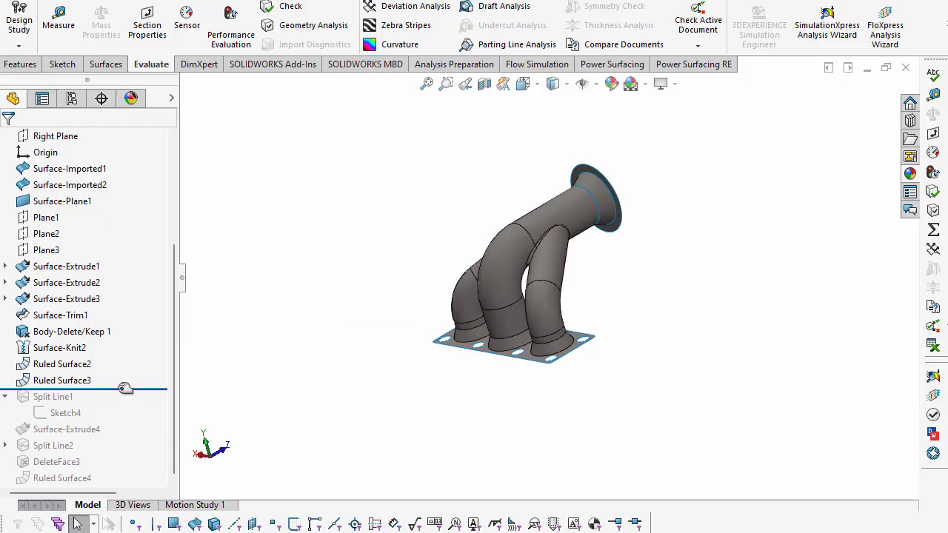
- Roll forward through Split Line1, reviewing the 25 mm circle sketch and the split on the pipe face
left_click_drag(126, 387, 119, 421)
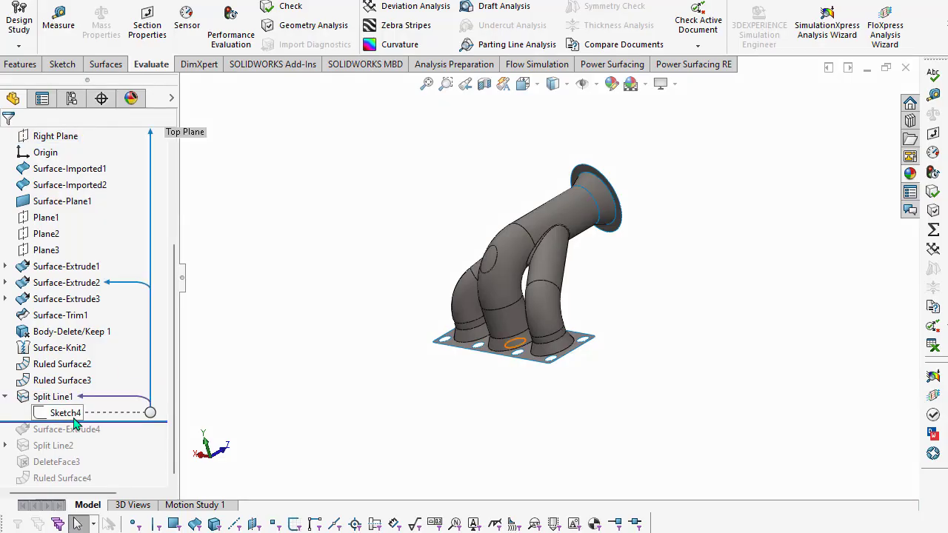
left_click(76, 420)
left_click(85, 372)
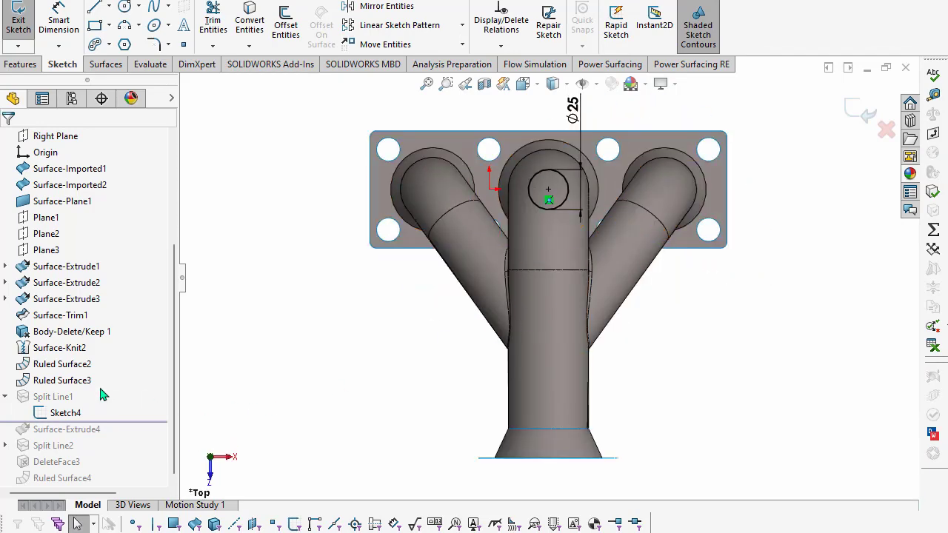
left_click(27, 30)
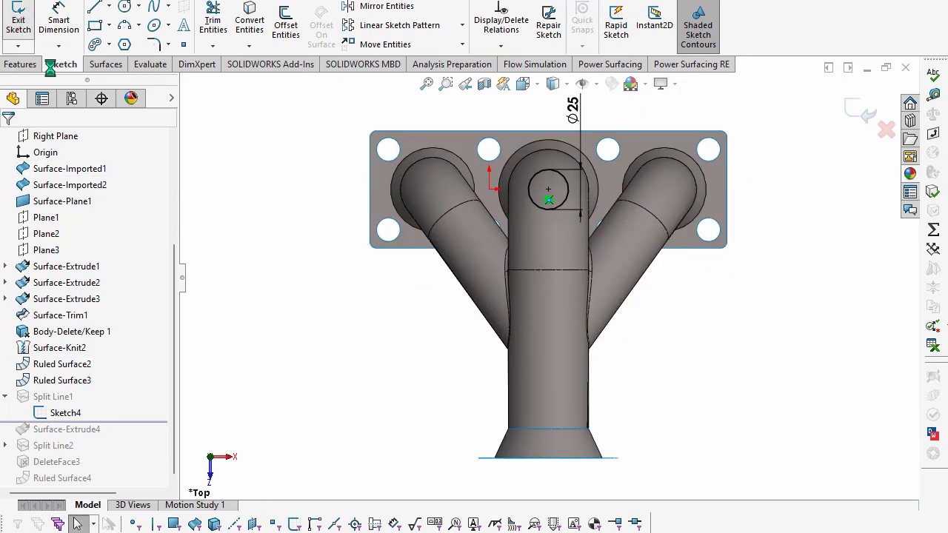
left_click(66, 399)
left_click(88, 348)
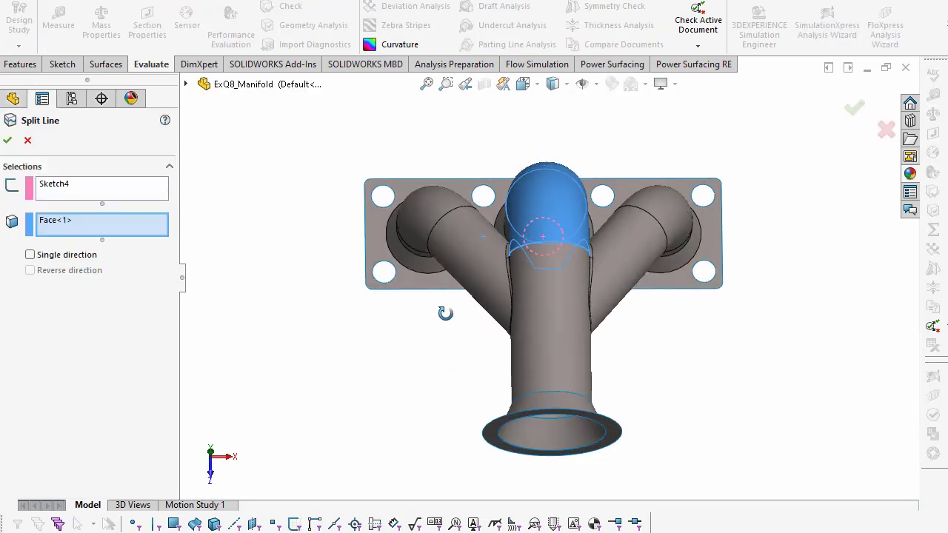
middle_click_drag(444, 312, 456, 259)
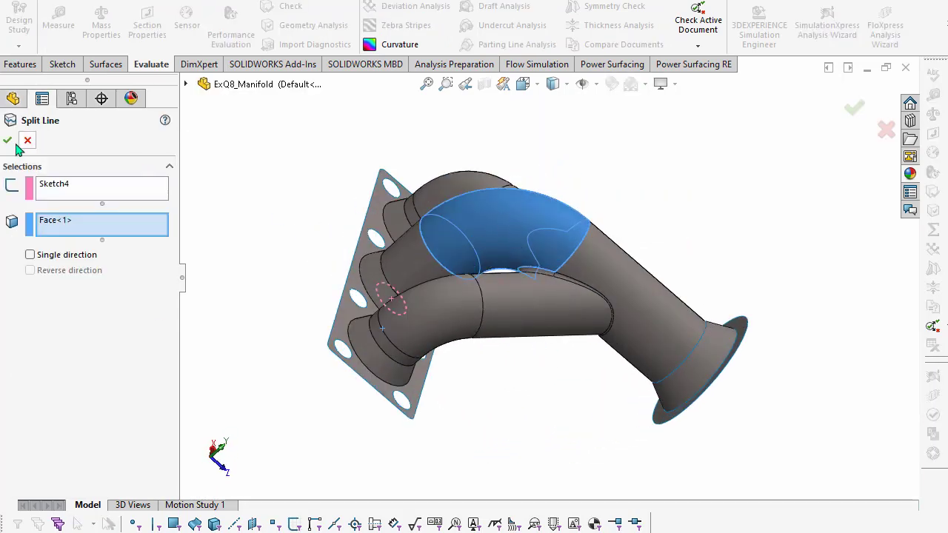
left_click(9, 140)
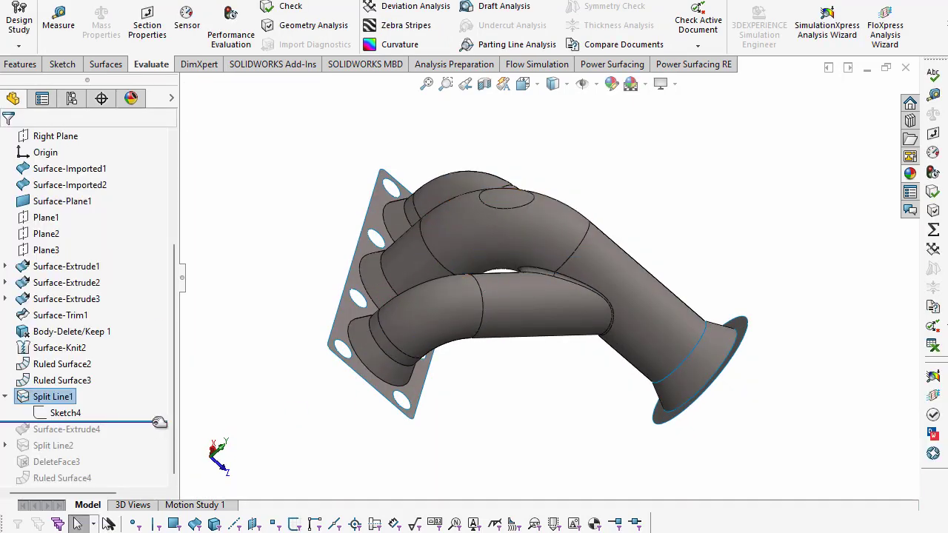
- Restore the 40 mm Surface-Extrude4 tube and Split Line2, then edit its Sketch5 line at 128
left_click_drag(148, 421, 149, 429)
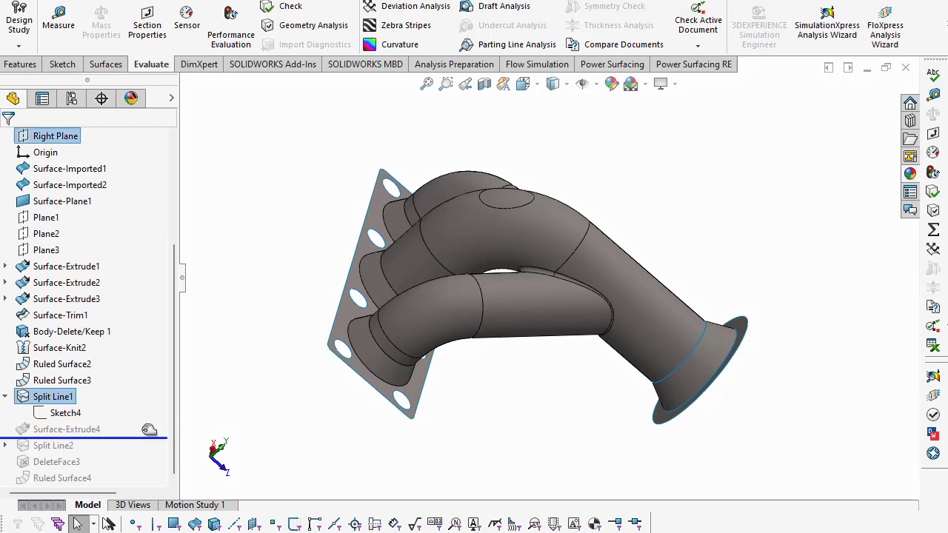
left_click(106, 429)
left_click(108, 407)
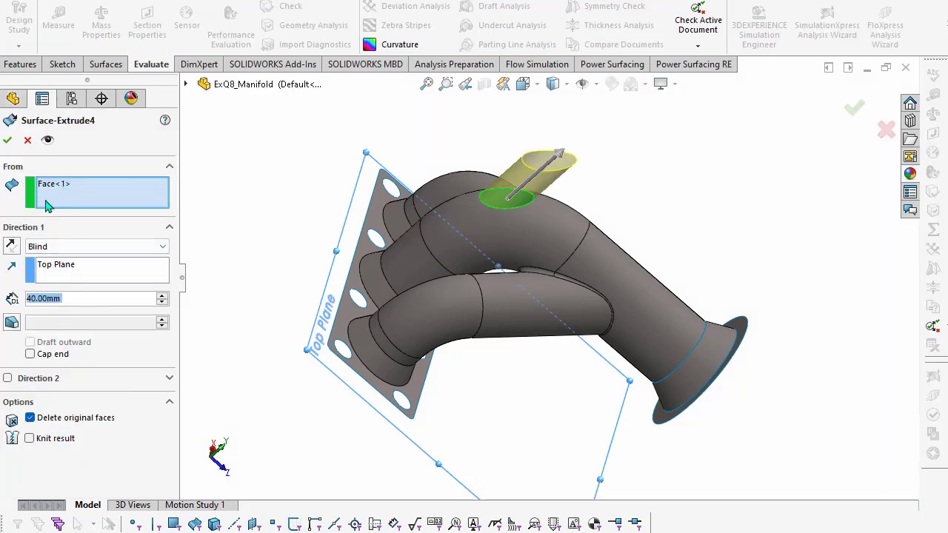
left_click(8, 141)
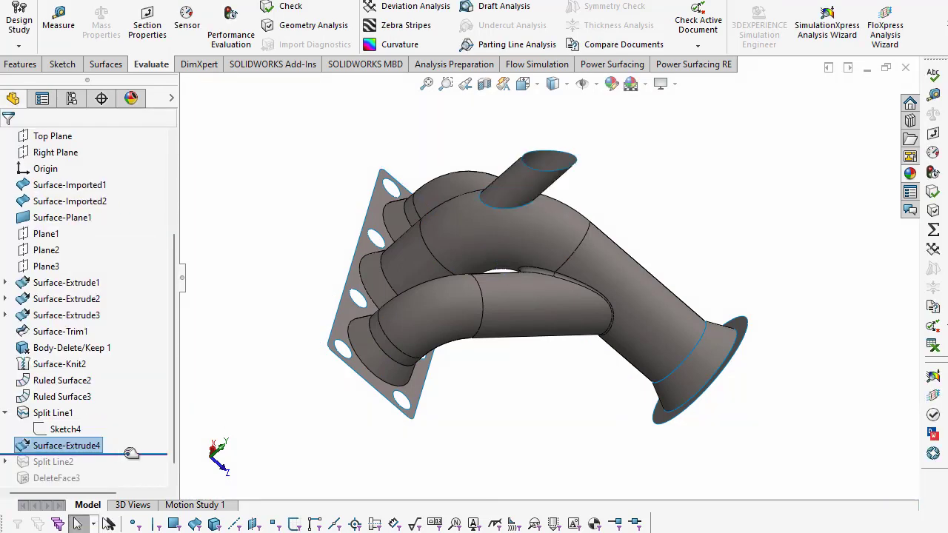
left_click_drag(131, 452, 133, 463)
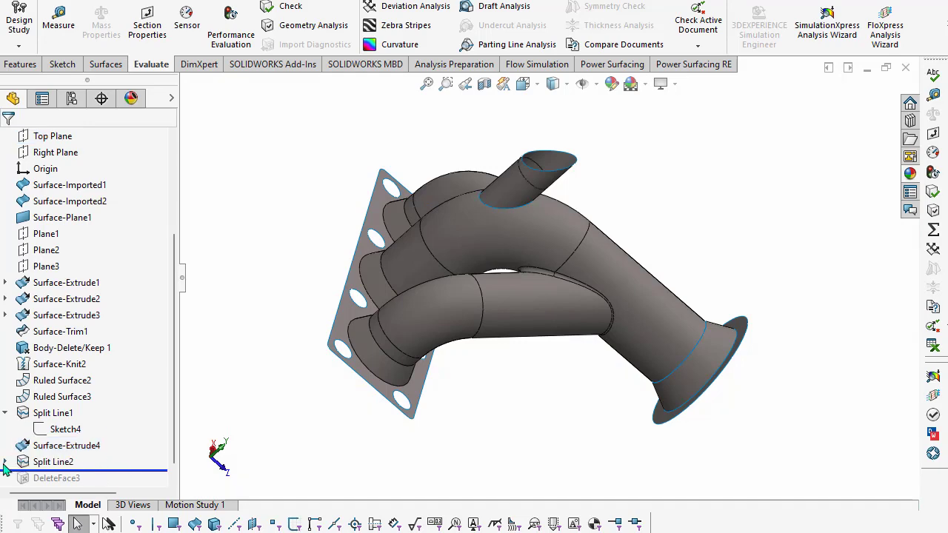
left_click(6, 461)
left_click(70, 478)
left_click(79, 431)
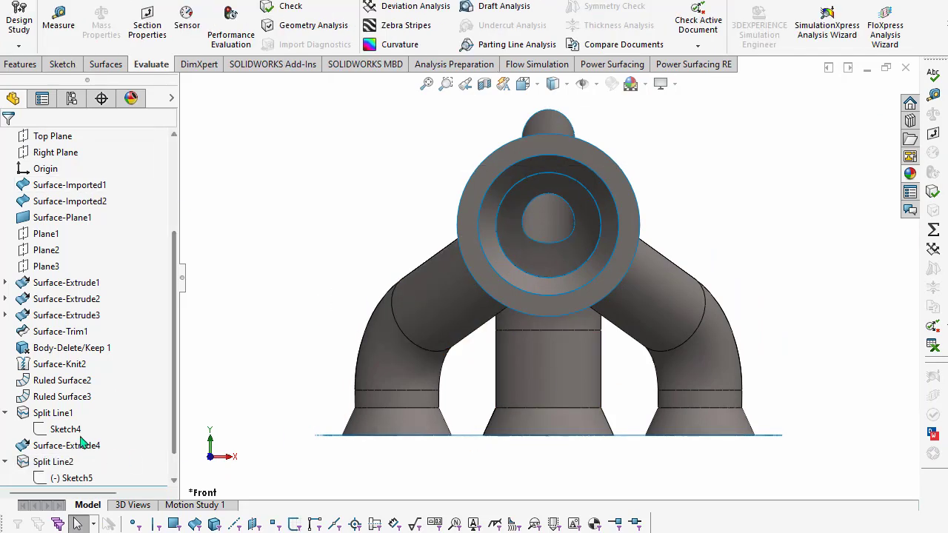
- Restore DeleteFace3, removing the face from the extra tube's top
middle_click_drag(281, 254, 373, 302)
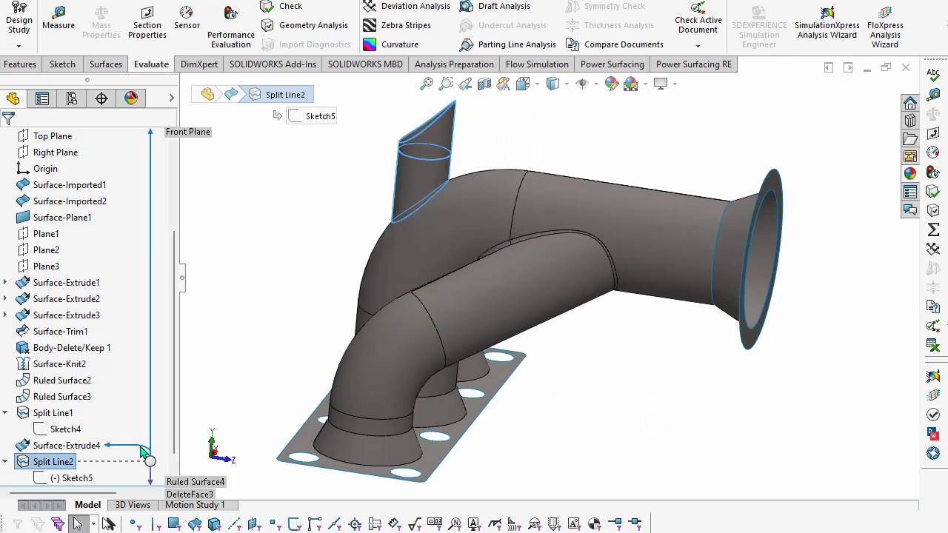
scroll(178, 484, "down", 1)
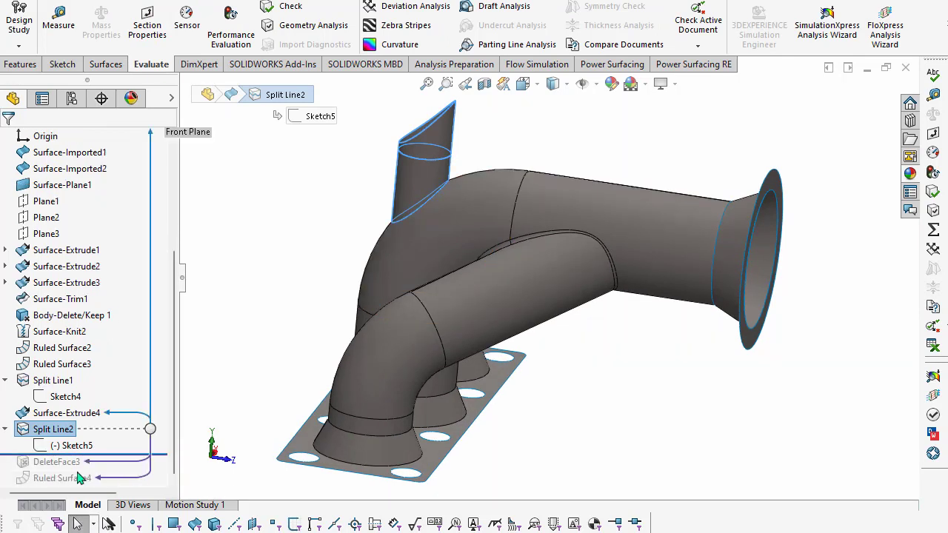
left_click_drag(102, 453, 103, 468)
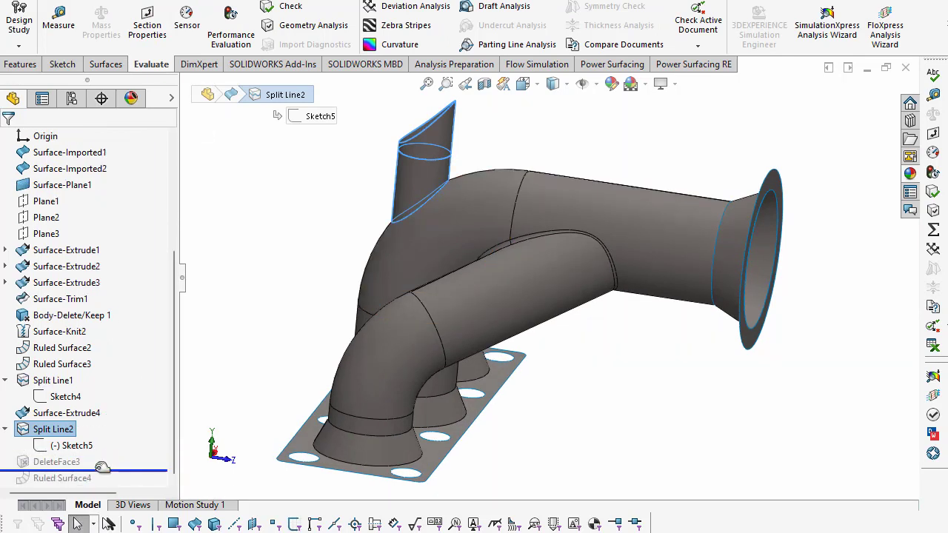
left_click(56, 461)
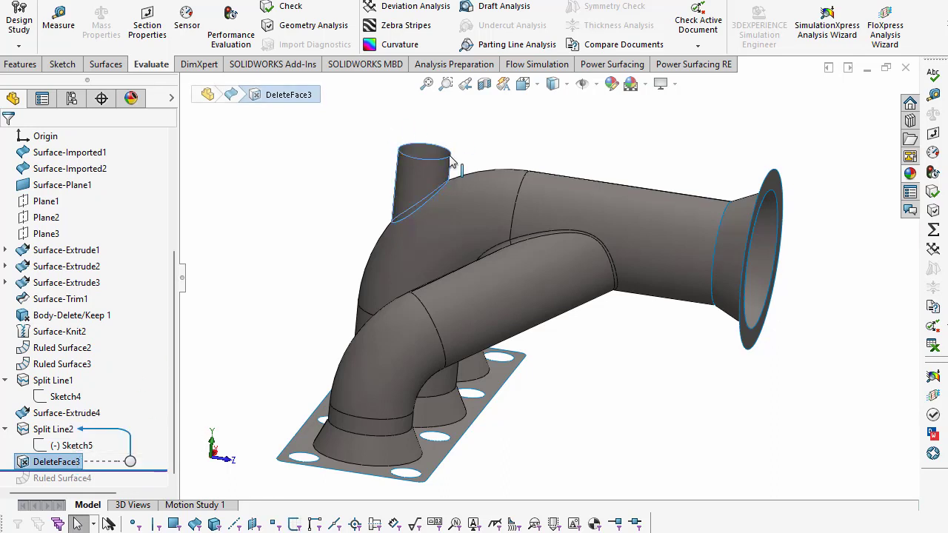
- Restore Ruled Surface4 and open its settings: Normal to Surface, 5.00mm on the tube's top edge
left_click_drag(153, 474, 108, 488)
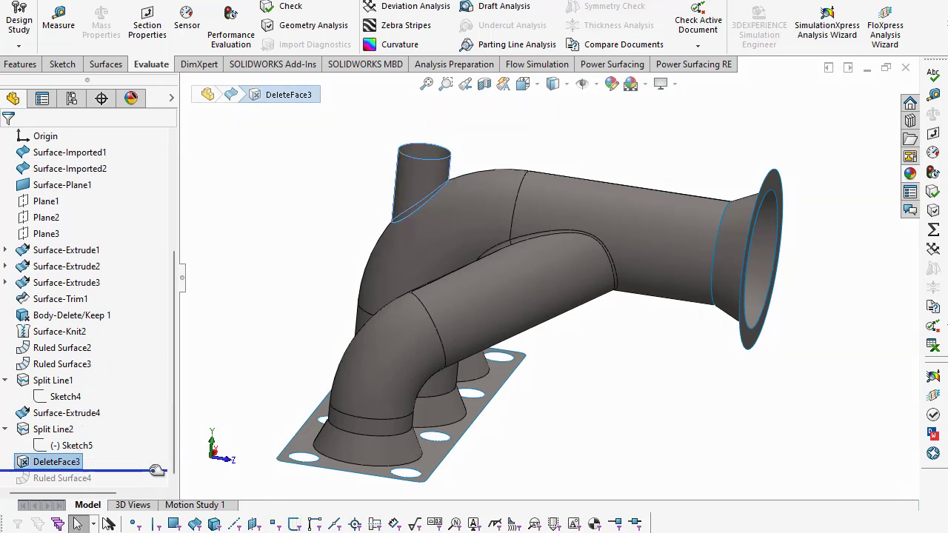
left_click(87, 481)
left_click(87, 481)
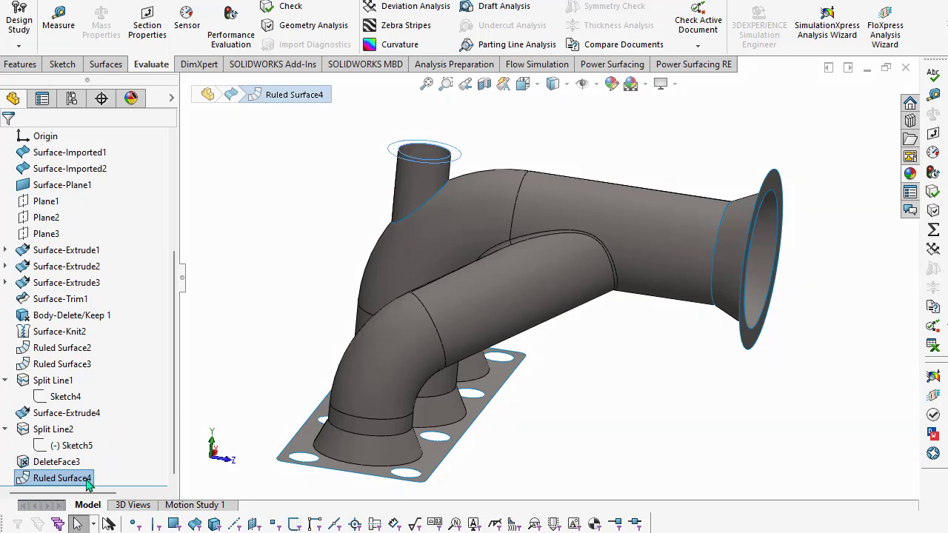
right_click(88, 481)
left_click(102, 320)
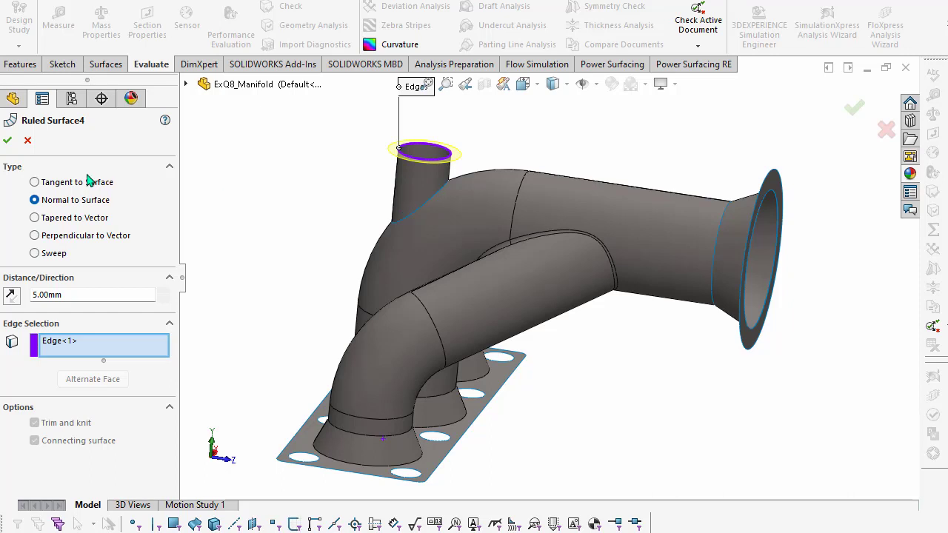
- Accept the Ruled Surface4 settings and orbit to view the tube's underside
left_click(7, 141)
left_click(91, 479)
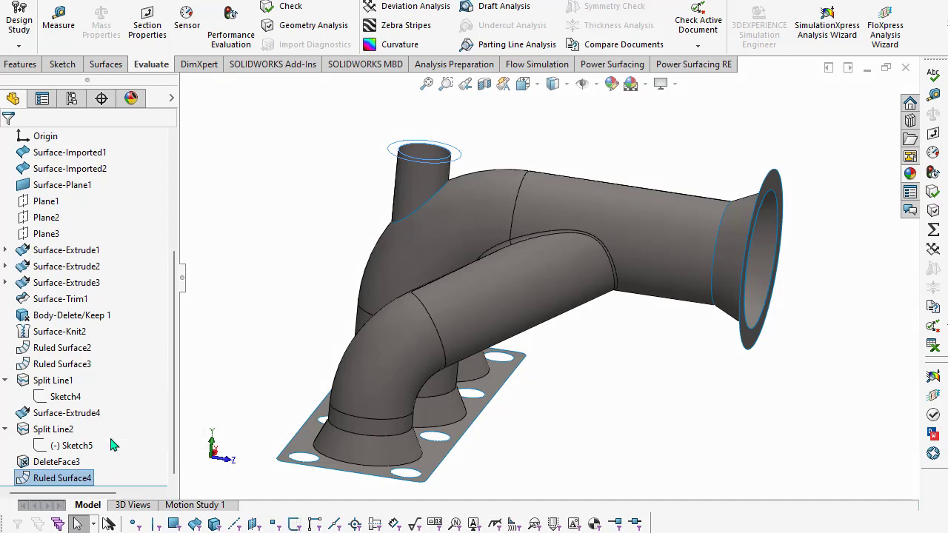
left_click(260, 247)
middle_click_drag(317, 233, 451, 289)
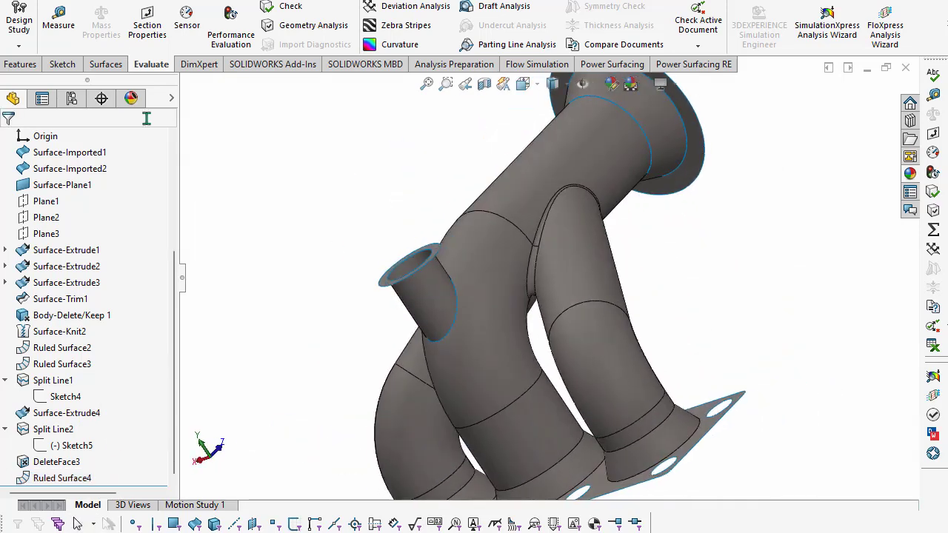
- Measure the extra tube face plus the ring flange face, totalling 2490.37 mm²
left_click(58, 22)
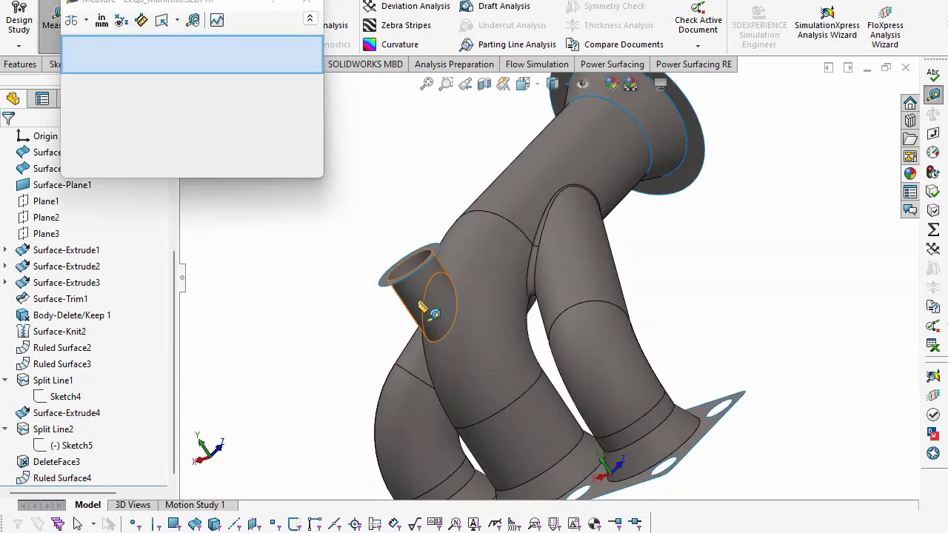
left_click(411, 311)
middle_click_drag(412, 313, 398, 301)
left_click(390, 287)
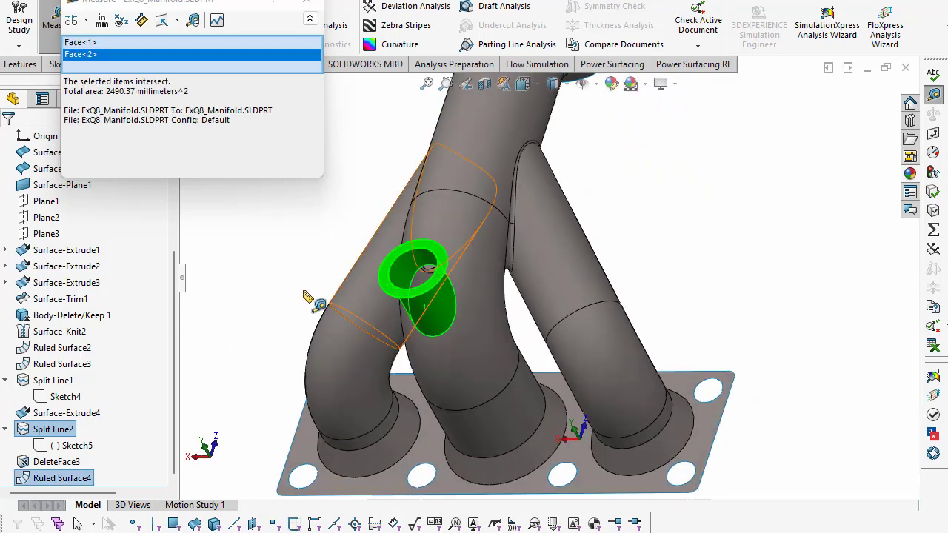
left_click_drag(106, 92, 136, 92)
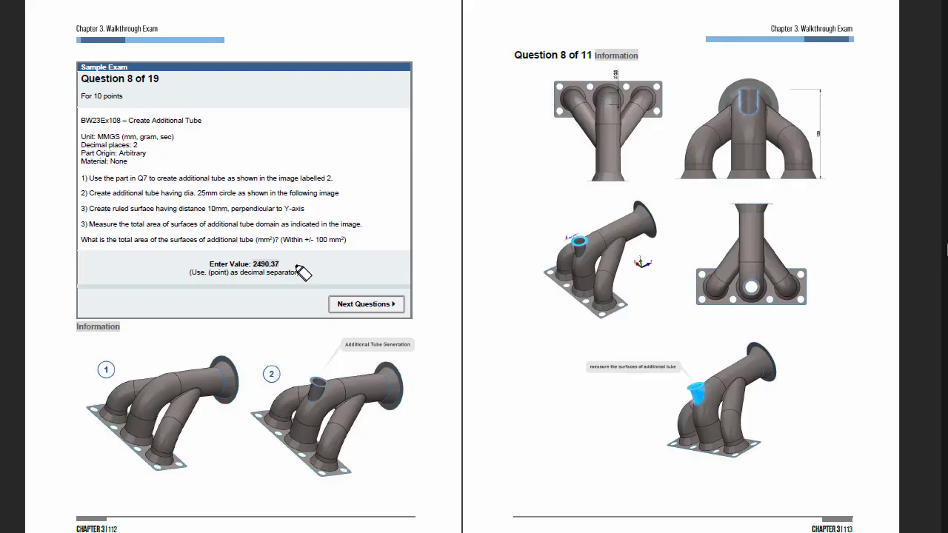
- Circle and check 2490.37, then mark the 2mm thickness, Cast Alloy Steel, mass and shell-thickness notes
left_click_drag(302, 268, 294, 274)
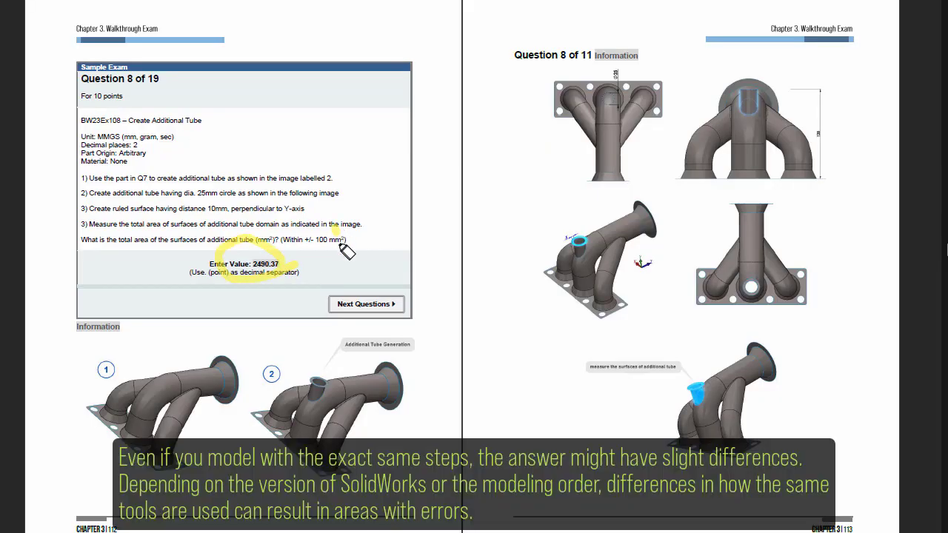
left_click_drag(337, 244, 361, 231)
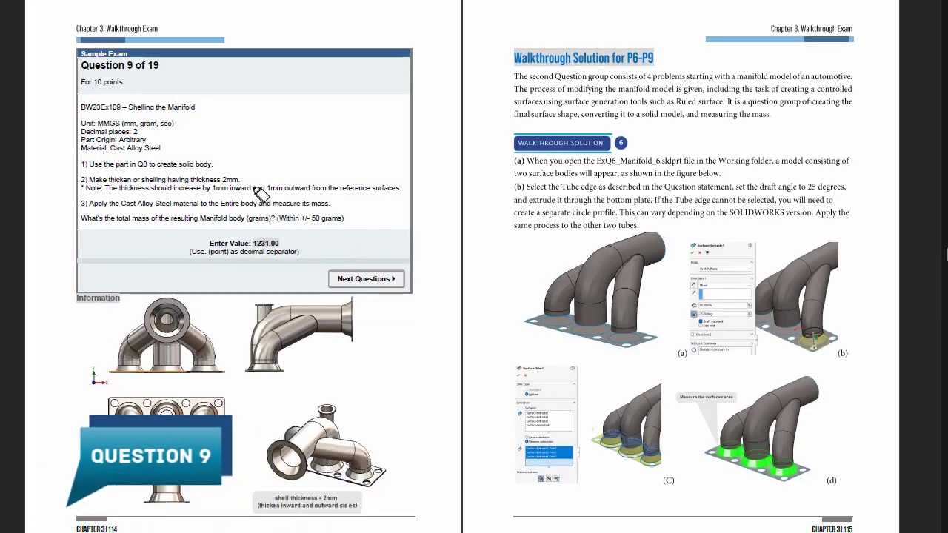
mouse_move(244, 185)
left_mouse_down()
mouse_move(247, 194)
mouse_move(304, 197)
left_mouse_up()
left_click_drag(109, 152, 160, 152)
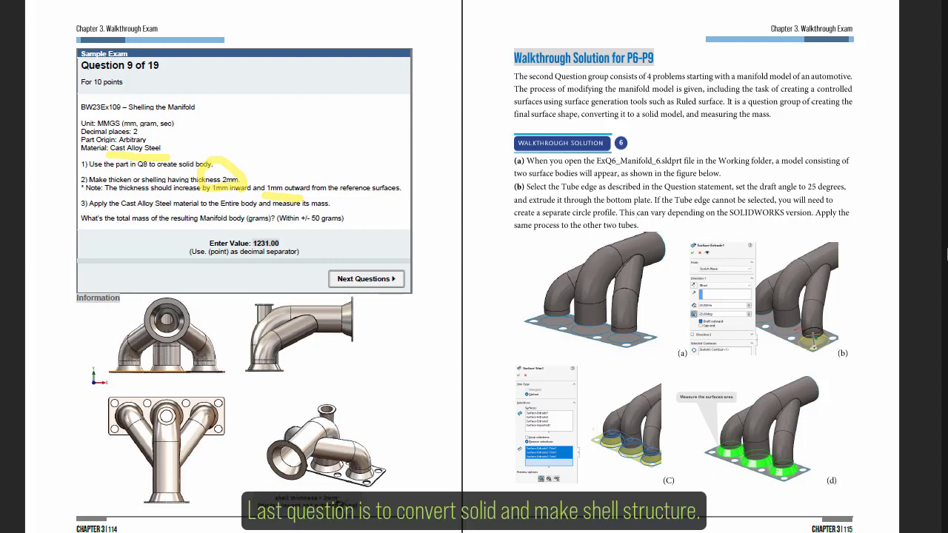
mouse_move(268, 495)
left_mouse_down()
mouse_move(272, 412)
mouse_move(370, 436)
mouse_move(356, 501)
left_mouse_up()
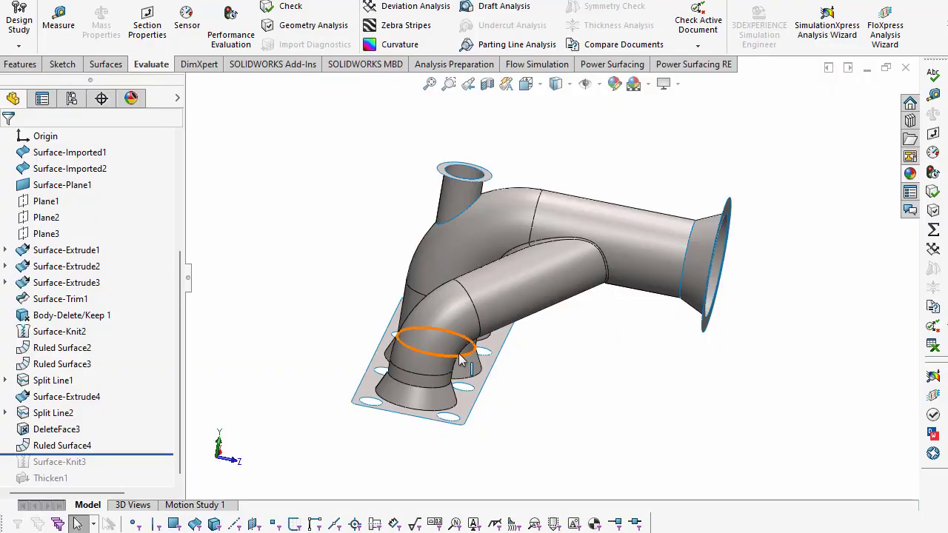
- List the five separate surface bodies, highlighting Ruled Surface2 and the small tube Ruled Surface4
mouse_move(472, 366)
middle_mouse_down()
mouse_move(561, 426)
mouse_move(474, 348)
middle_mouse_up()
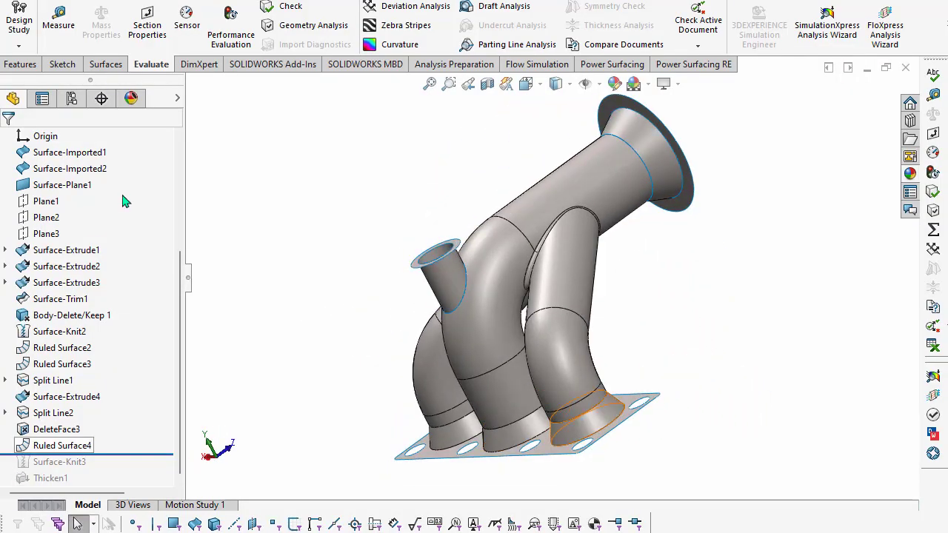
left_click_drag(181, 293, 181, 189)
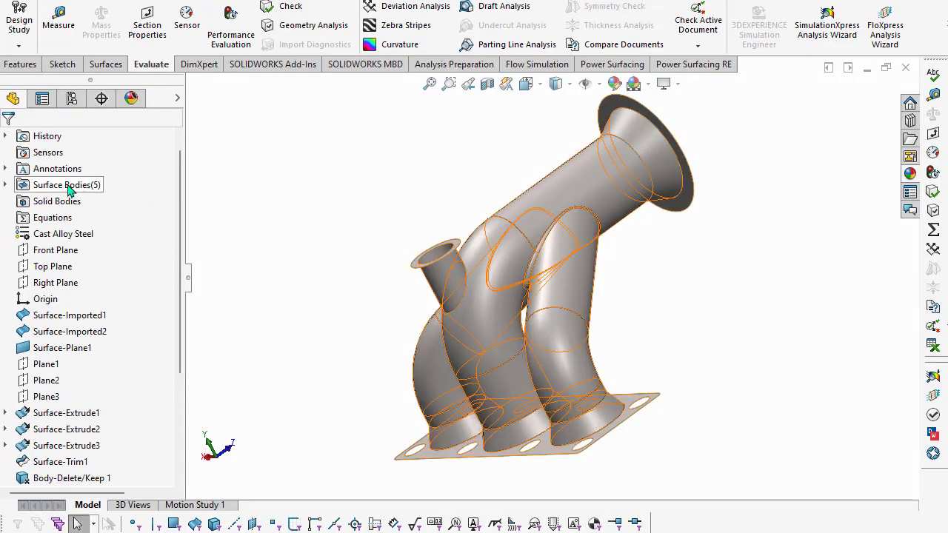
double_click(23, 185)
left_click(45, 201)
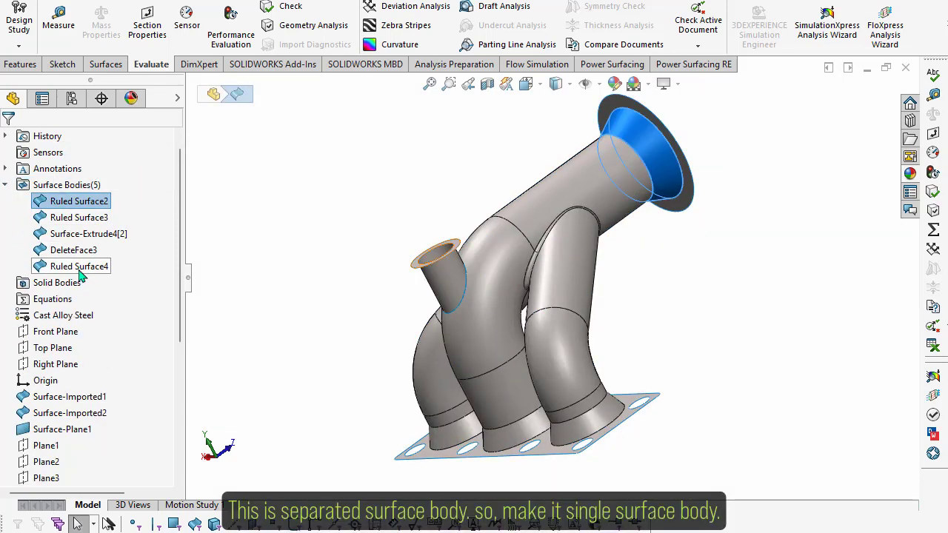
left_click(79, 266)
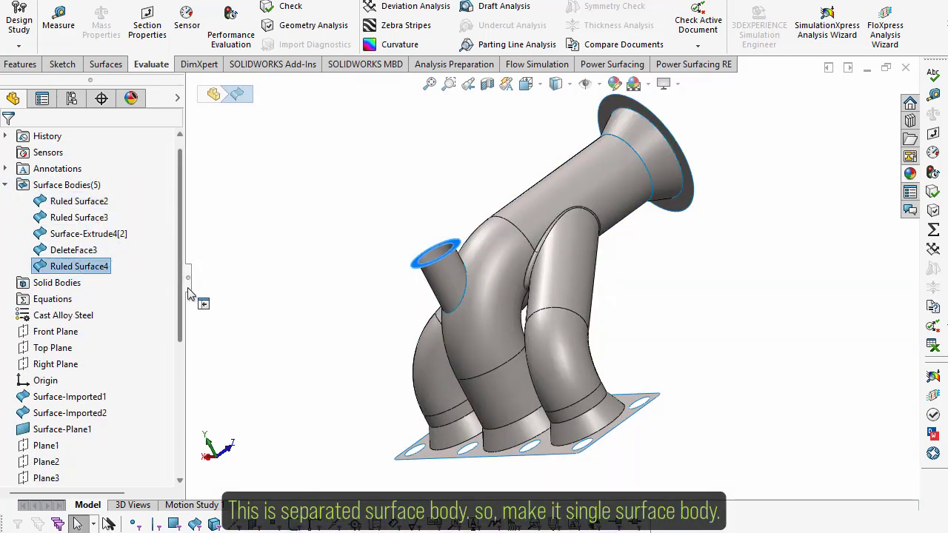
left_click_drag(180, 297, 180, 429)
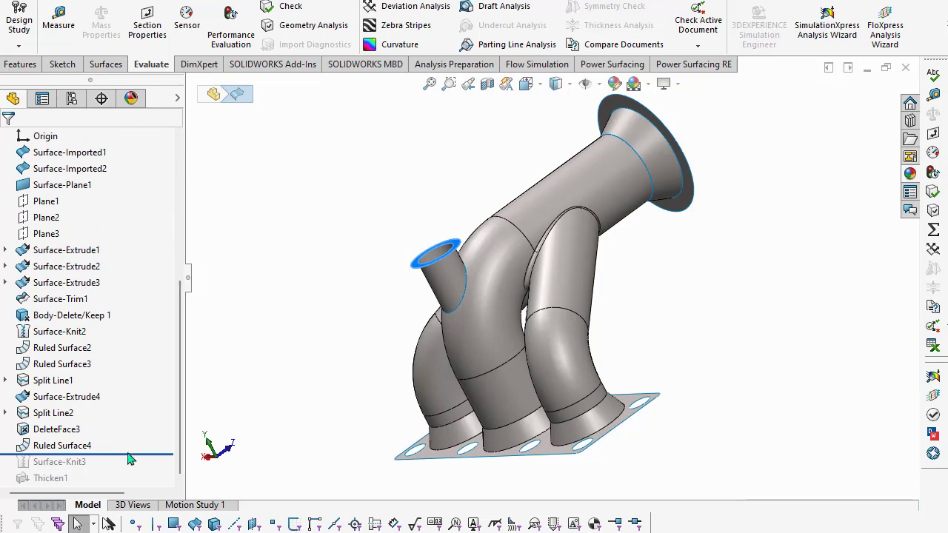
- Restore Surface-Knit3 and confirm only one surface body remains
left_click_drag(128, 454, 129, 471)
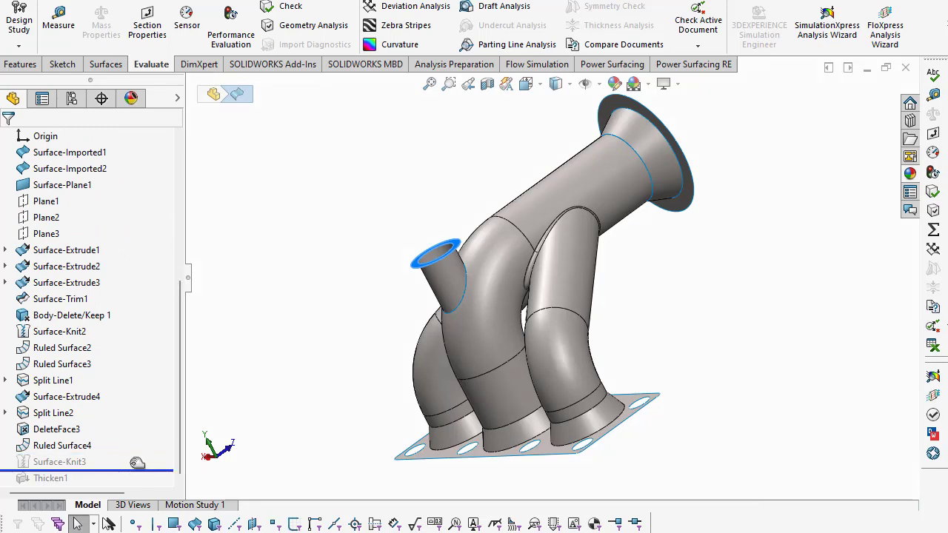
left_click(69, 462)
left_click(87, 423)
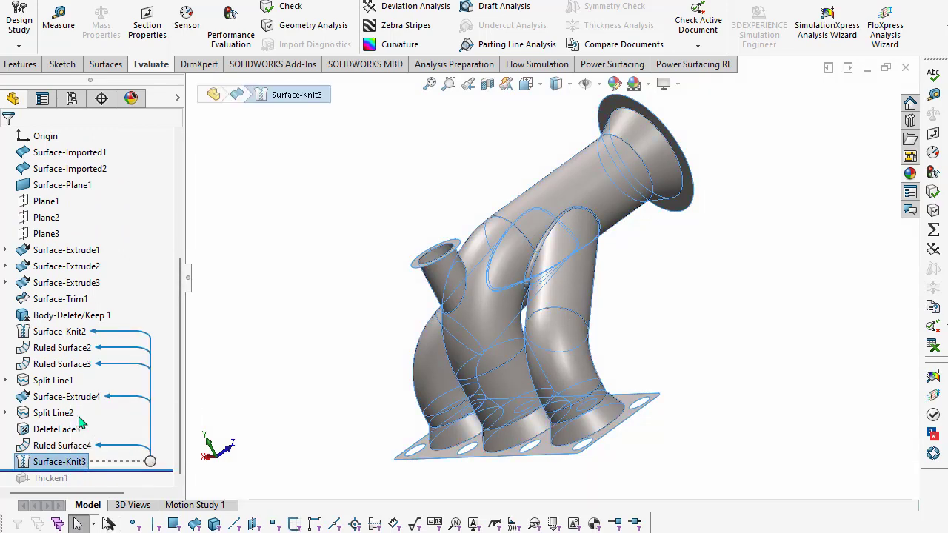
left_click(7, 140)
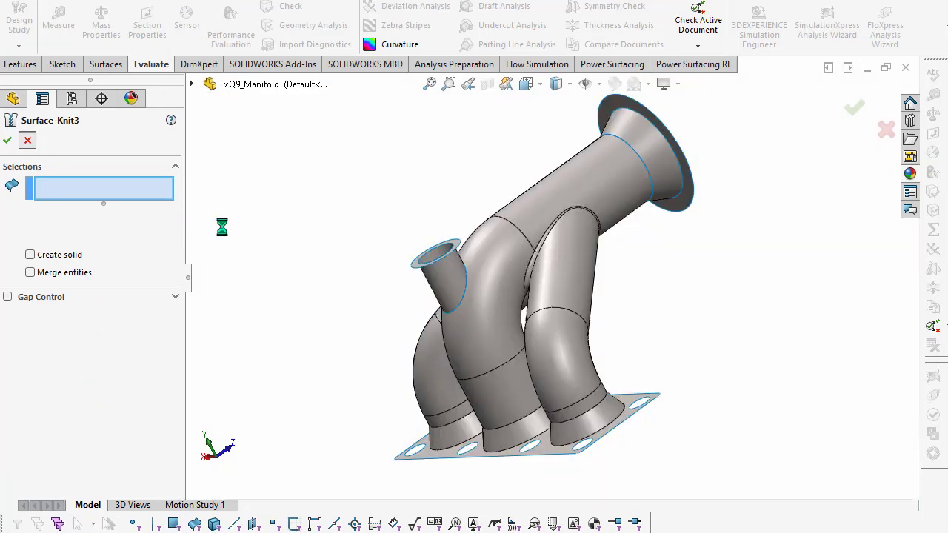
scroll(183, 281, "up", 5)
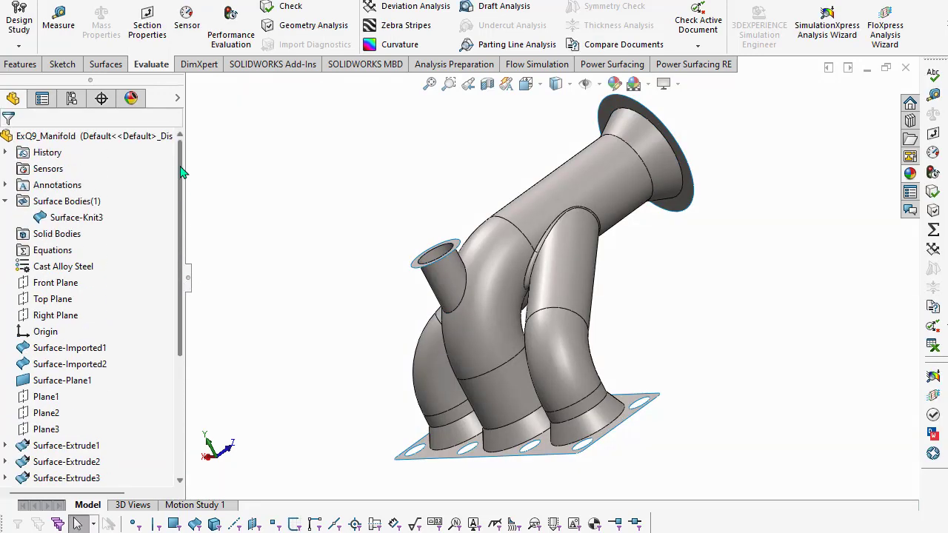
left_click(92, 218)
left_click_drag(181, 268, 190, 388)
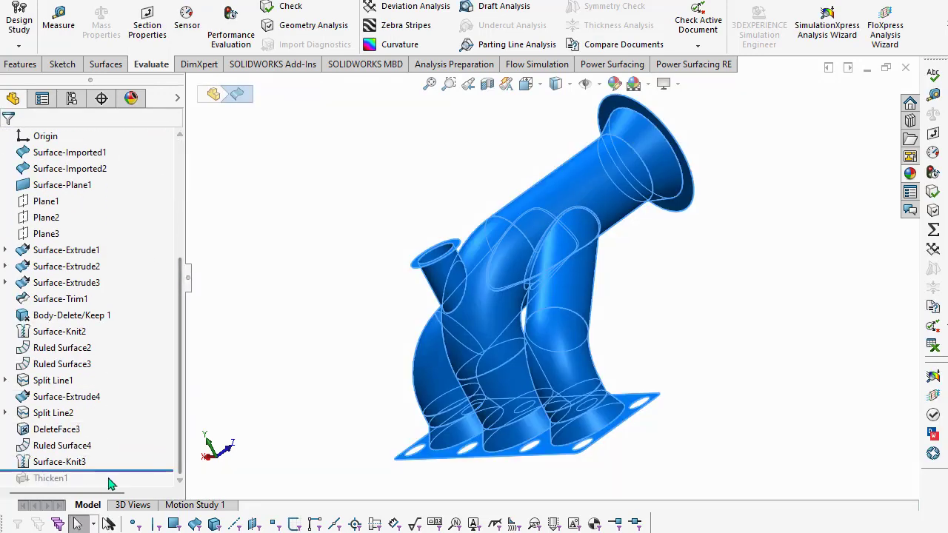
- Restore Thicken1 and open its settings, 1.00mm to both sides of Surface-Knit3
left_click_drag(120, 468, 118, 487)
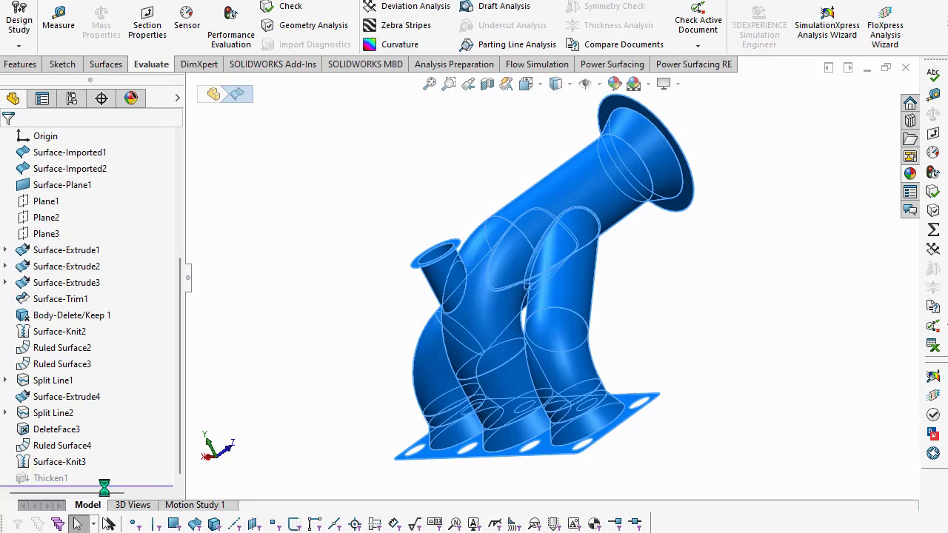
left_click(63, 480)
left_click(77, 435)
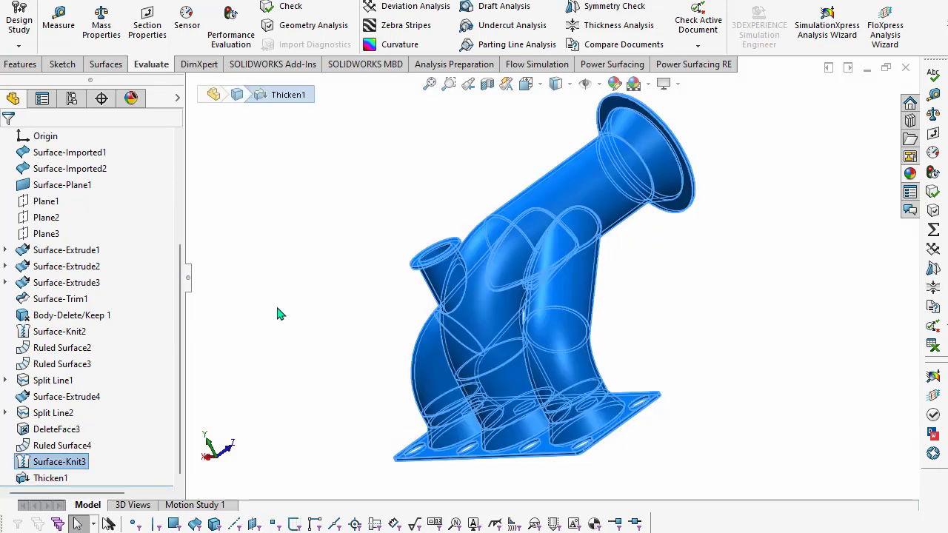
mouse_move(619, 299)
middle_mouse_down()
mouse_move(590, 265)
mouse_move(271, 263)
middle_mouse_up()
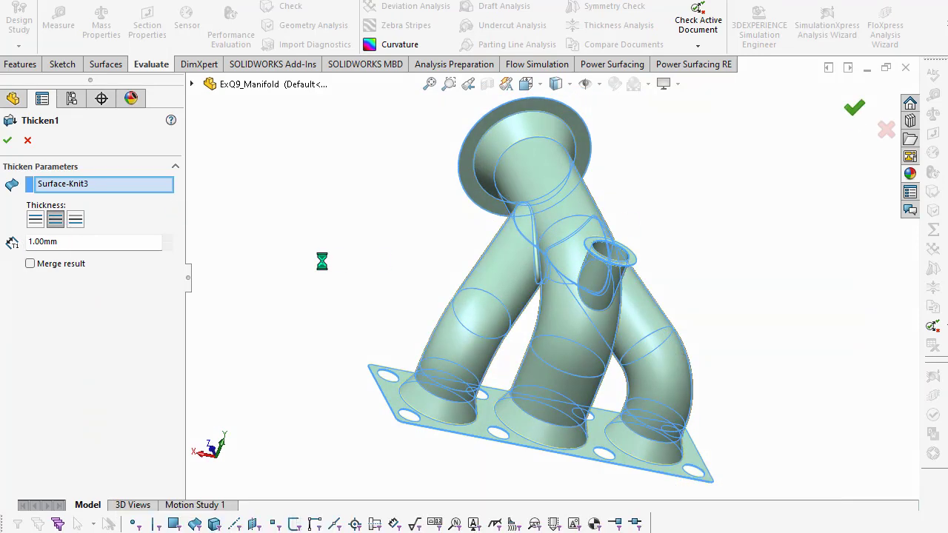
- Check the Cast Alloy Steel material and read the solid manifold's mass of 1231.00 grams
scroll(182, 277, "up", 3)
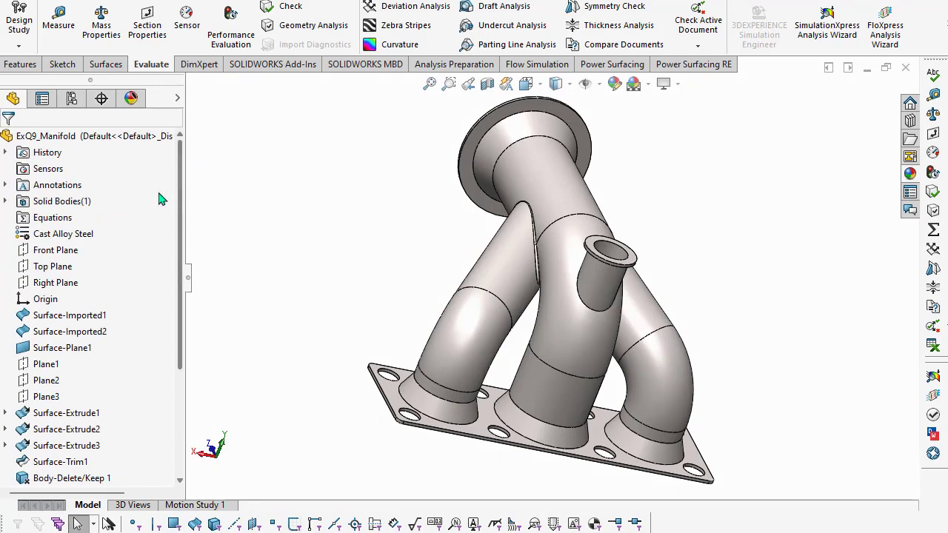
left_click(90, 235)
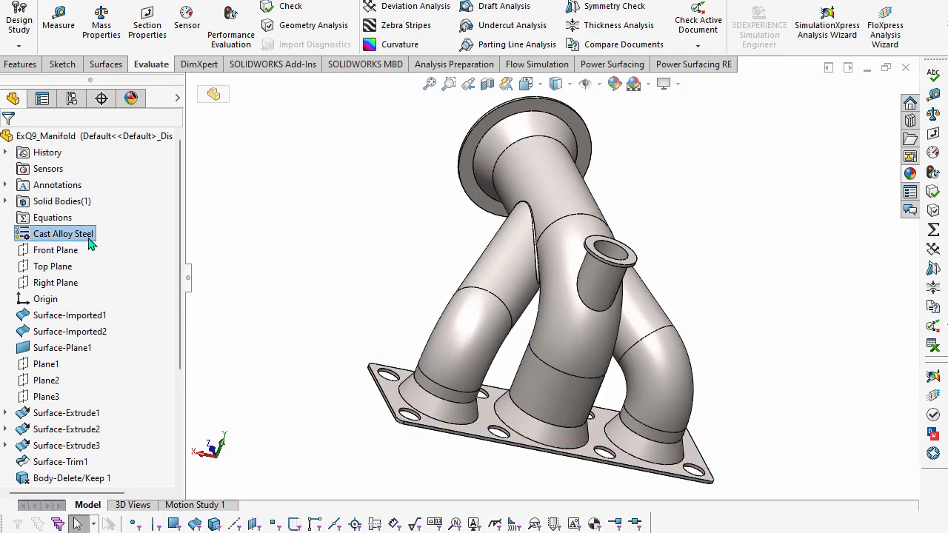
left_click(101, 26)
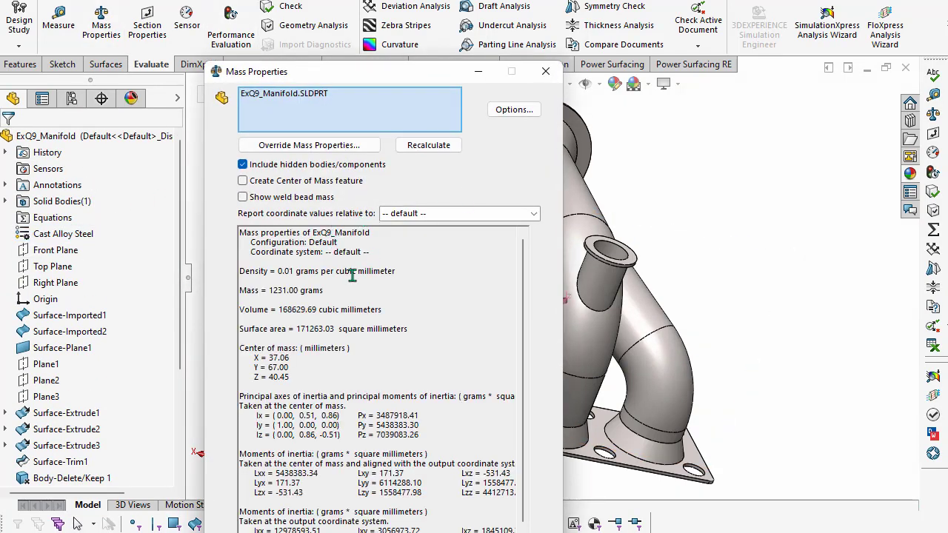
left_click_drag(333, 289, 268, 290)
left_click(402, 289)
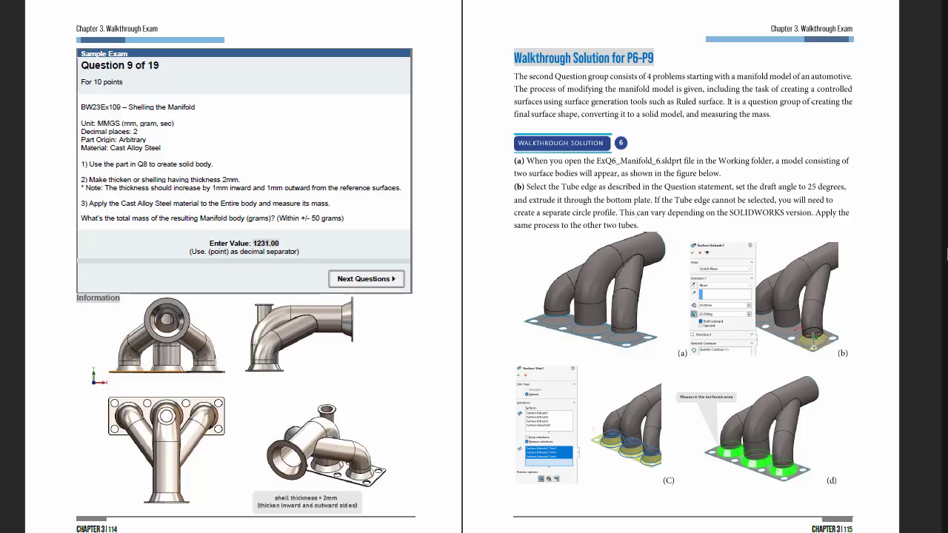
- Mark the 1231.00 g answer and 1mm inward note, clear the marks, and advance two page spreads
left_click_drag(300, 255, 296, 250)
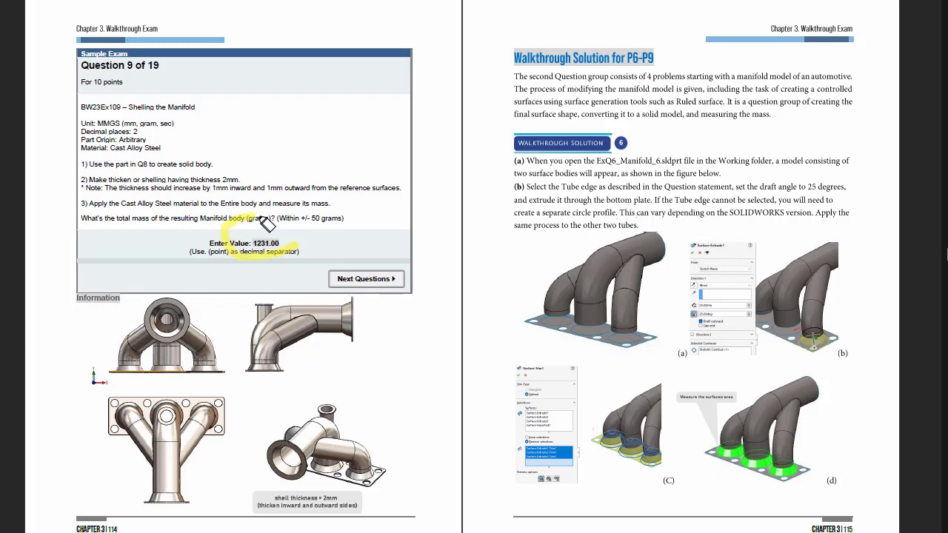
left_click_drag(215, 188, 264, 188)
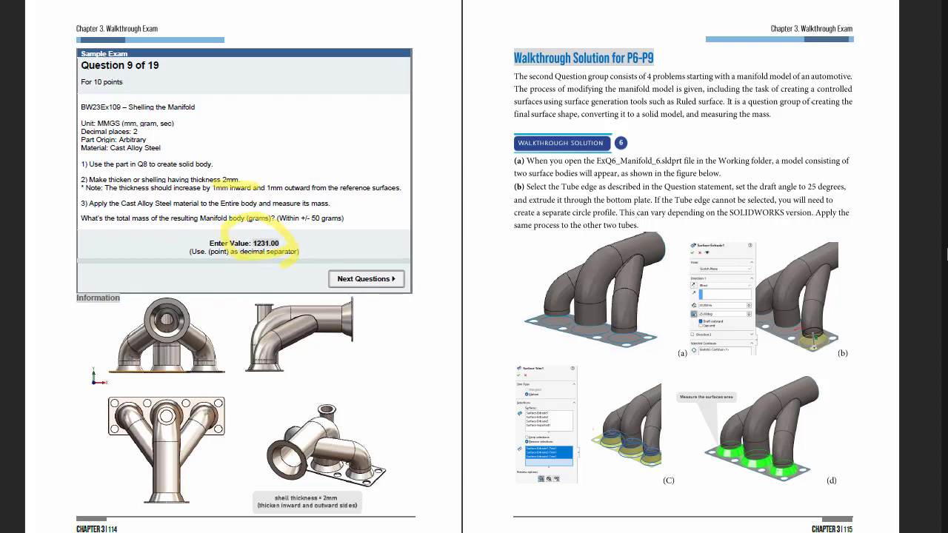
key("Escape")
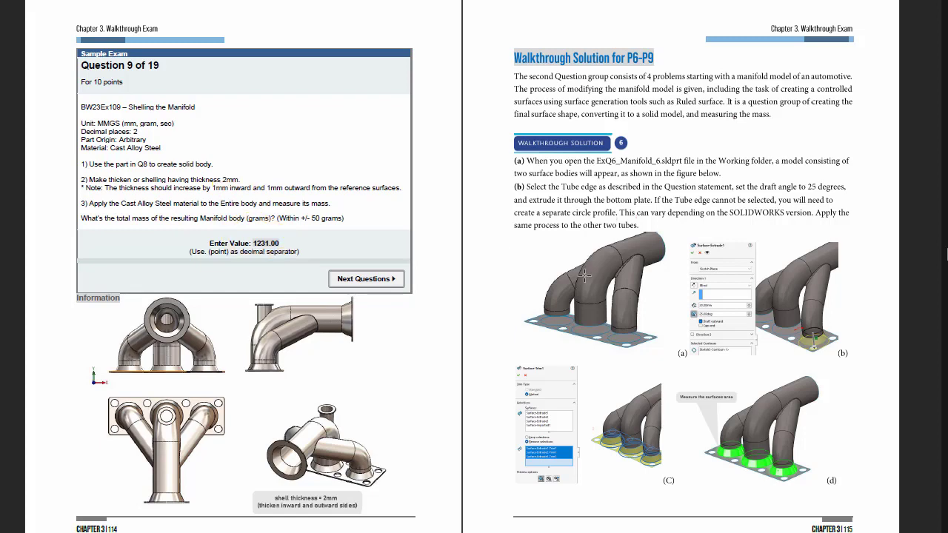
key("Right")
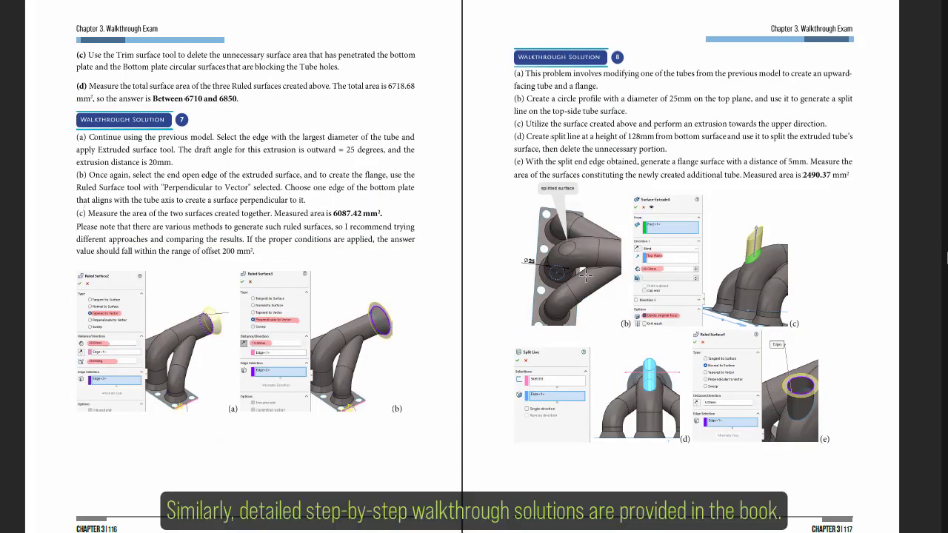
key("Right")
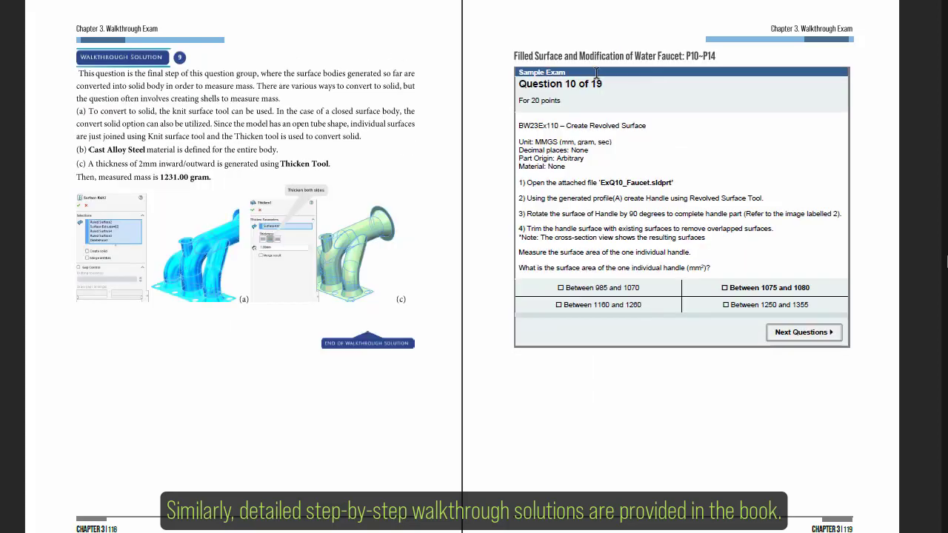